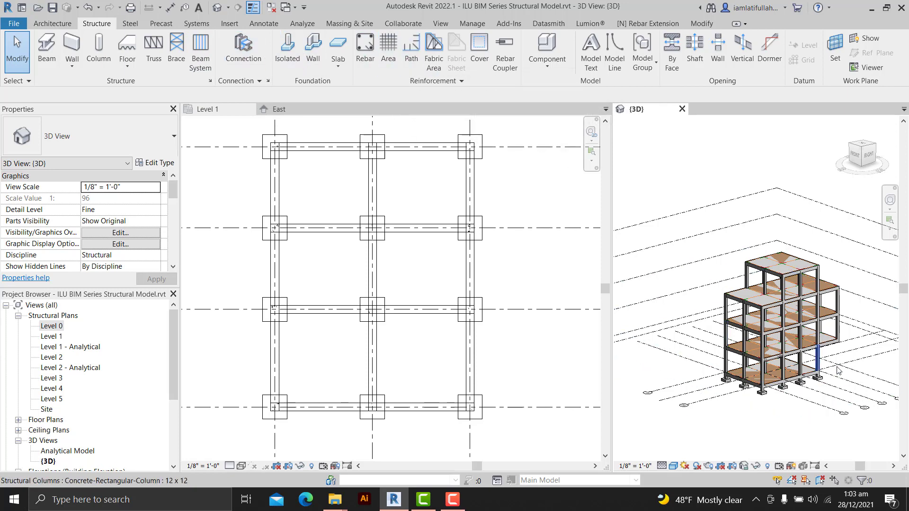
- Examine the building's concrete frame and footings in the 3D view, ending in the Level 1 plan
{"action": "scroll", "coordinate": [835, 367], "scroll_direction": "up", "scroll_amount": 3}
{"action": "middle_click_drag", "start_coordinate": [715, 341], "coordinate": [747, 350]}
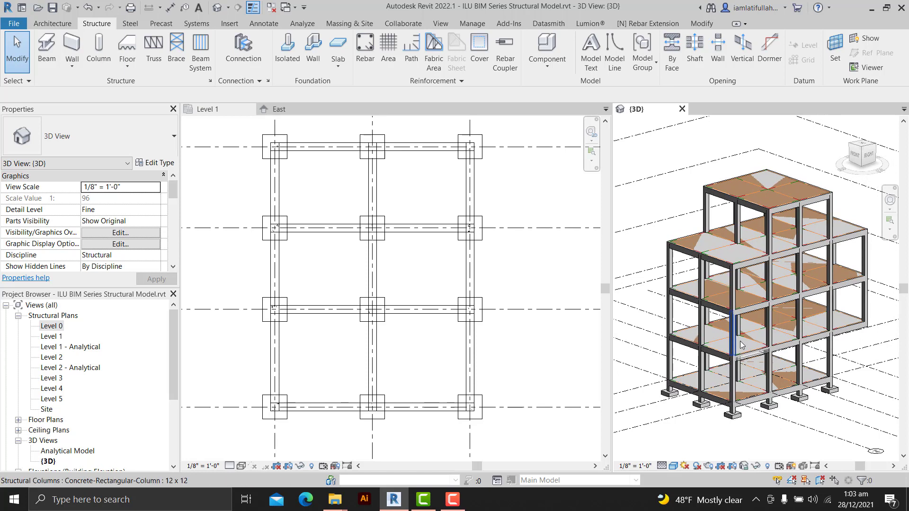
{"action": "scroll", "coordinate": [750, 338], "scroll_direction": "down", "scroll_amount": 1}
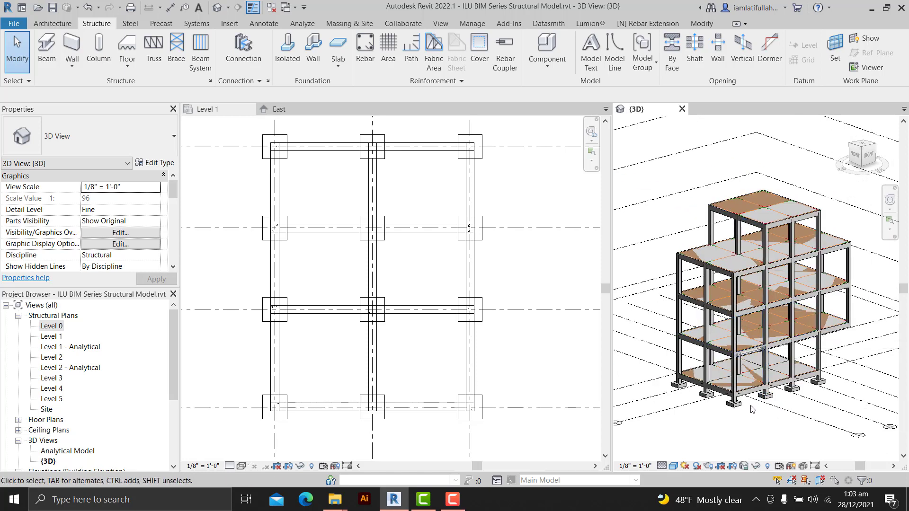
{"action": "scroll", "coordinate": [751, 409], "scroll_direction": "up", "scroll_amount": 5}
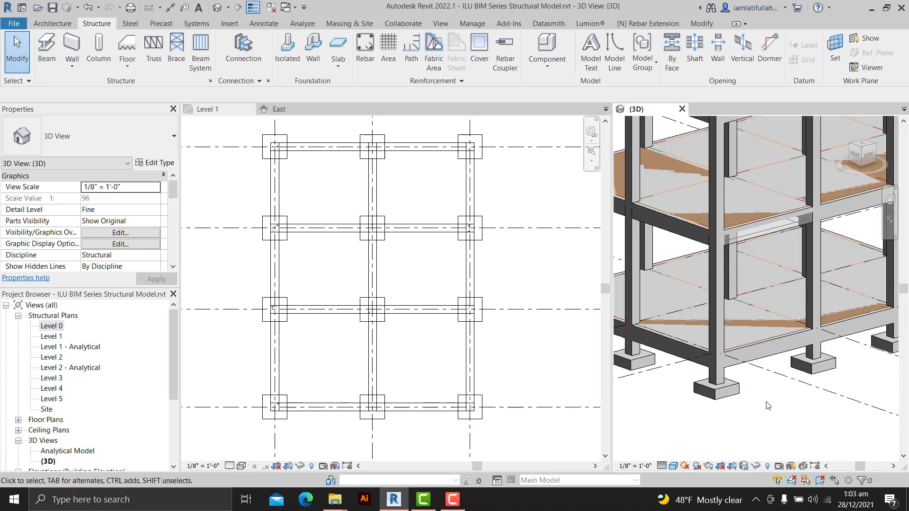
{"action": "scroll", "coordinate": [767, 400], "scroll_direction": "down", "scroll_amount": 4}
{"action": "scroll", "coordinate": [768, 388], "scroll_direction": "down", "scroll_amount": 1}
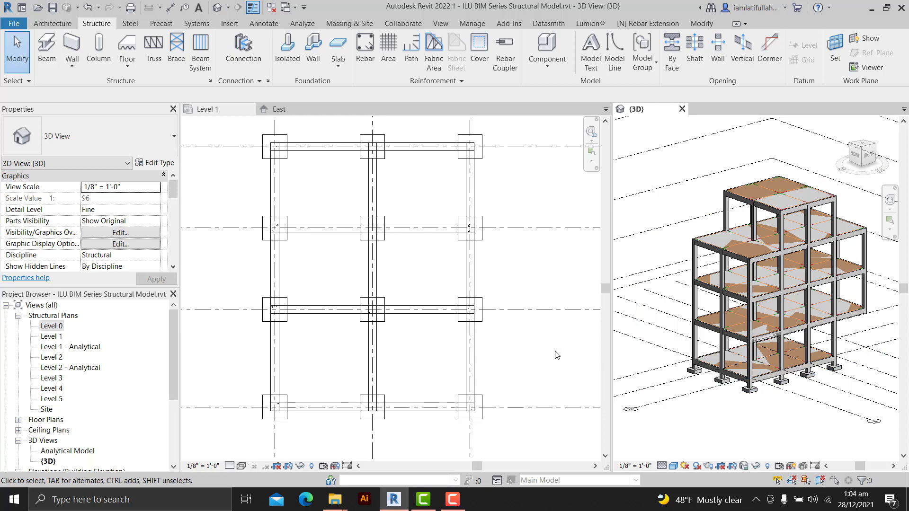
{"action": "left_click", "coordinate": [361, 208]}
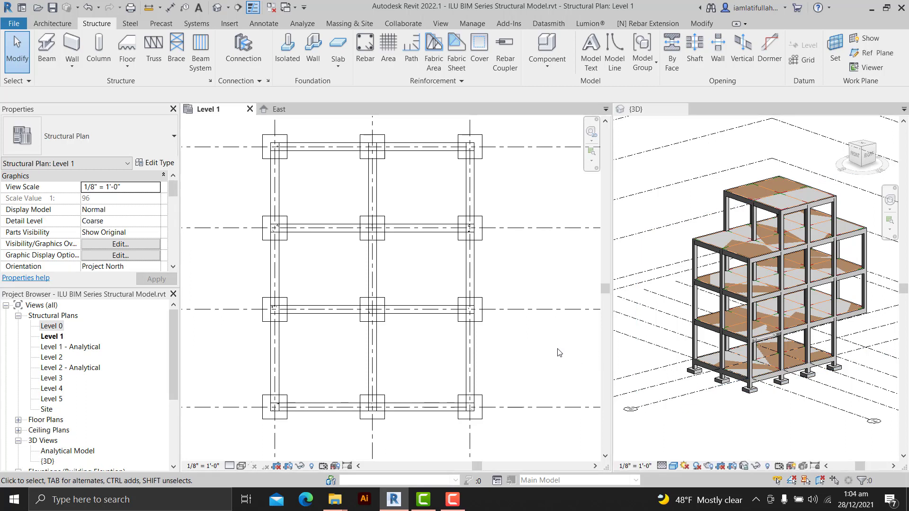
- Open the East elevation and examine the level lines from Level 0 to Level 3 beside the frame
{"action": "left_click", "coordinate": [284, 109]}
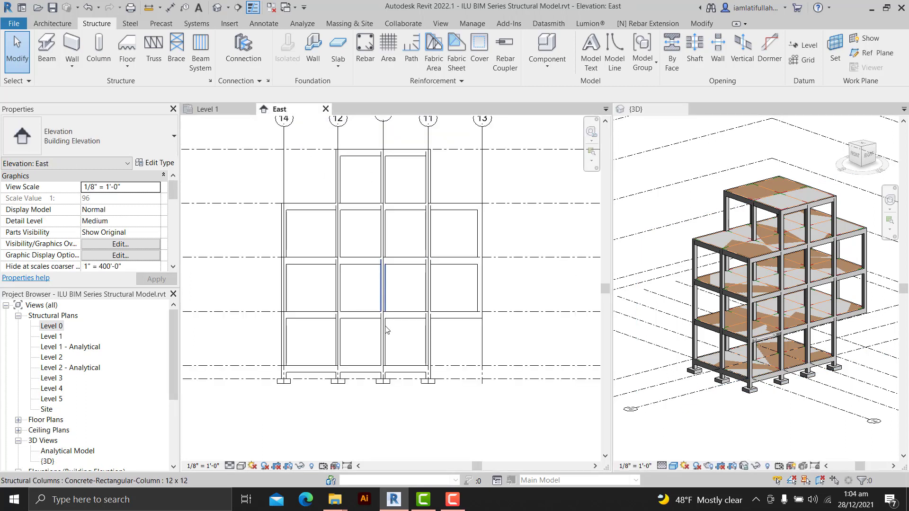
{"action": "middle_click_drag", "start_coordinate": [365, 393], "coordinate": [167, 375]}
{"action": "scroll", "coordinate": [476, 367], "scroll_direction": "up", "scroll_amount": 3}
{"action": "middle_click_drag", "start_coordinate": [518, 365], "coordinate": [625, 392]}
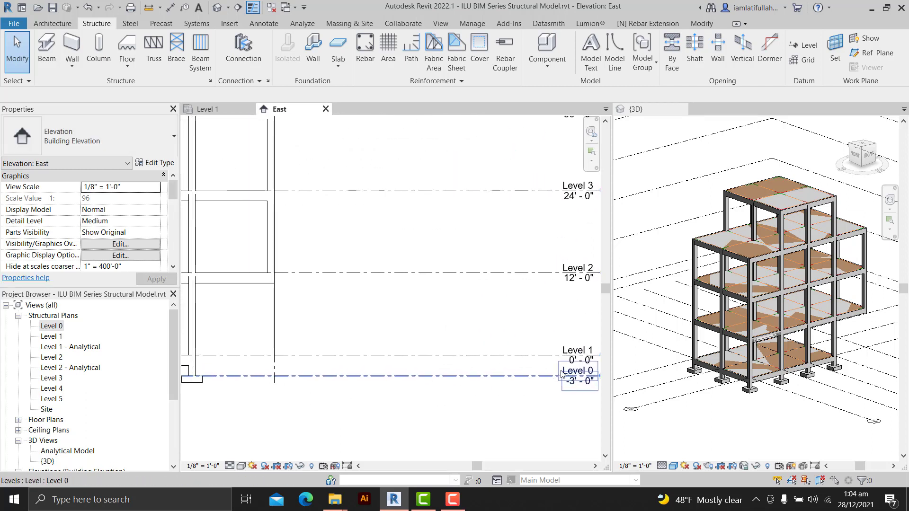
{"action": "middle_click_drag", "start_coordinate": [316, 406], "coordinate": [380, 407]}
{"action": "scroll", "coordinate": [304, 404], "scroll_direction": "down", "scroll_amount": 2}
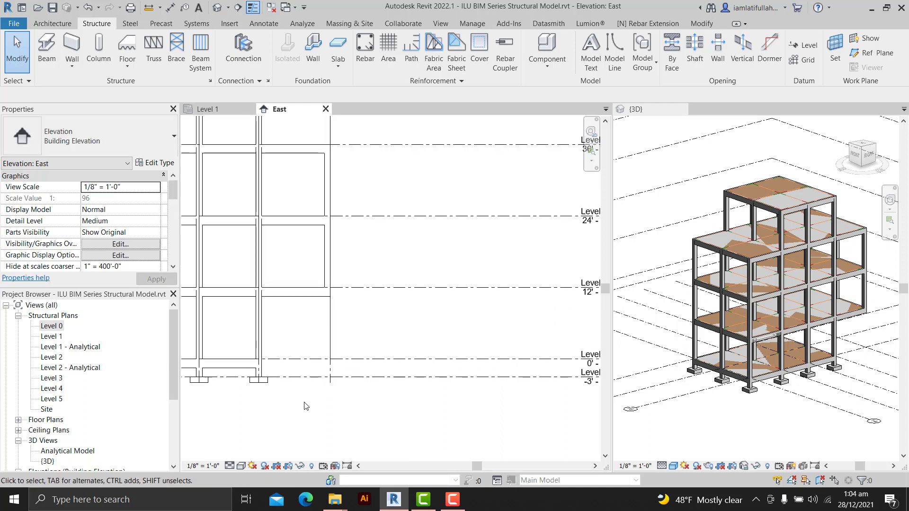
- Examine the footings, the lowest beams and the storeys above them across the East elevation
{"action": "middle_click_drag", "start_coordinate": [309, 406], "coordinate": [493, 379]}
{"action": "scroll", "coordinate": [382, 361], "scroll_direction": "down", "scroll_amount": 1}
{"action": "scroll", "coordinate": [338, 356], "scroll_direction": "up", "scroll_amount": 3}
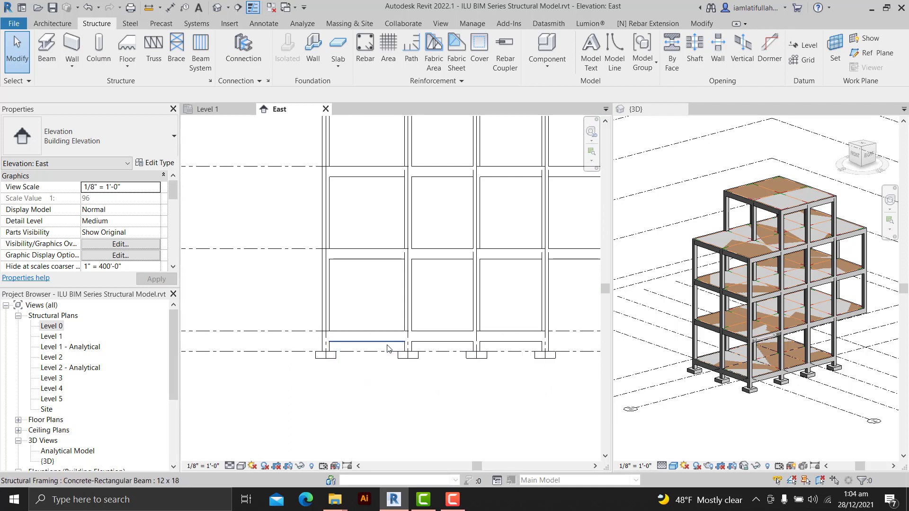
{"action": "middle_click_drag", "start_coordinate": [343, 395], "coordinate": [319, 394]}
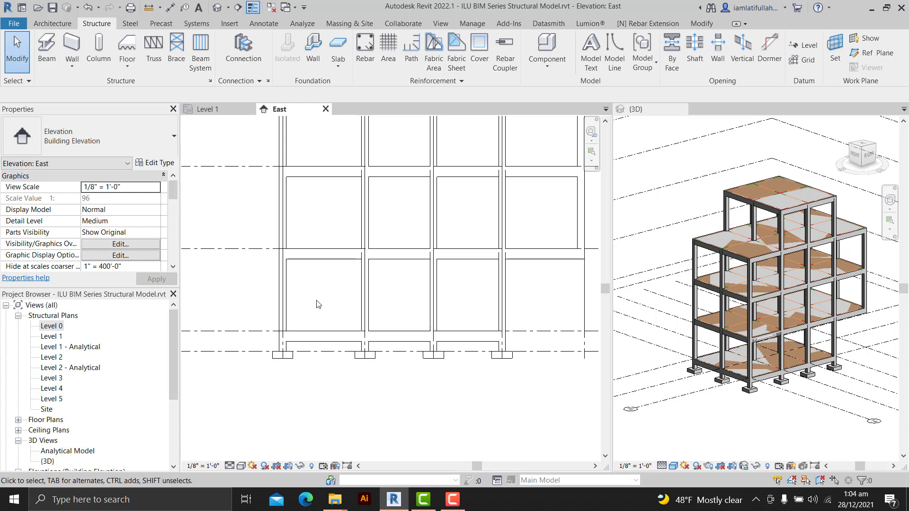
{"action": "scroll", "coordinate": [316, 300], "scroll_direction": "down", "scroll_amount": 1}
{"action": "middle_click_drag", "start_coordinate": [316, 300], "coordinate": [278, 310]}
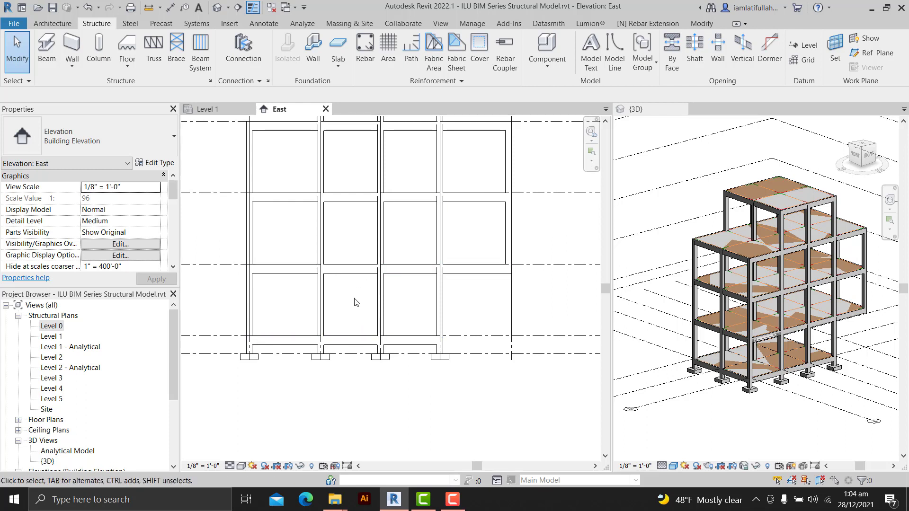
{"action": "scroll", "coordinate": [365, 325], "scroll_direction": "down", "scroll_amount": 3}
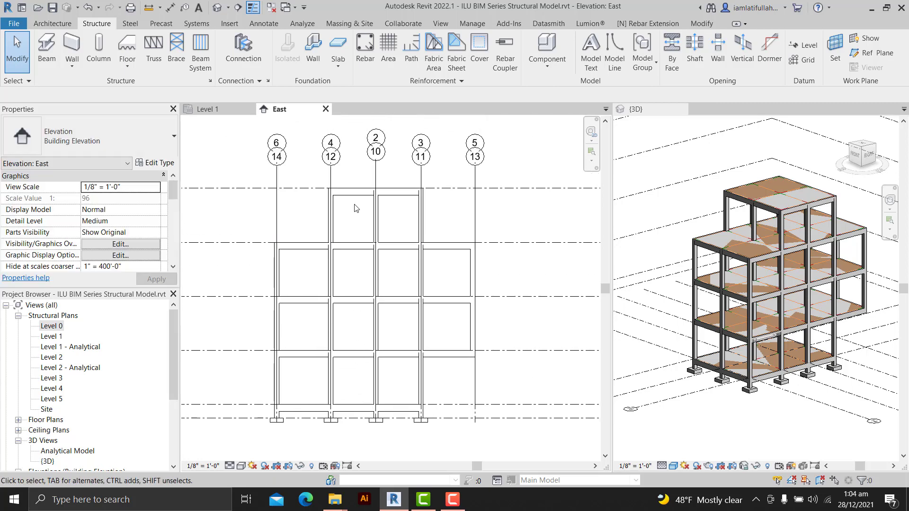
{"action": "scroll", "coordinate": [358, 223], "scroll_direction": "down", "scroll_amount": 2}
{"action": "scroll", "coordinate": [352, 362], "scroll_direction": "up", "scroll_amount": 3}
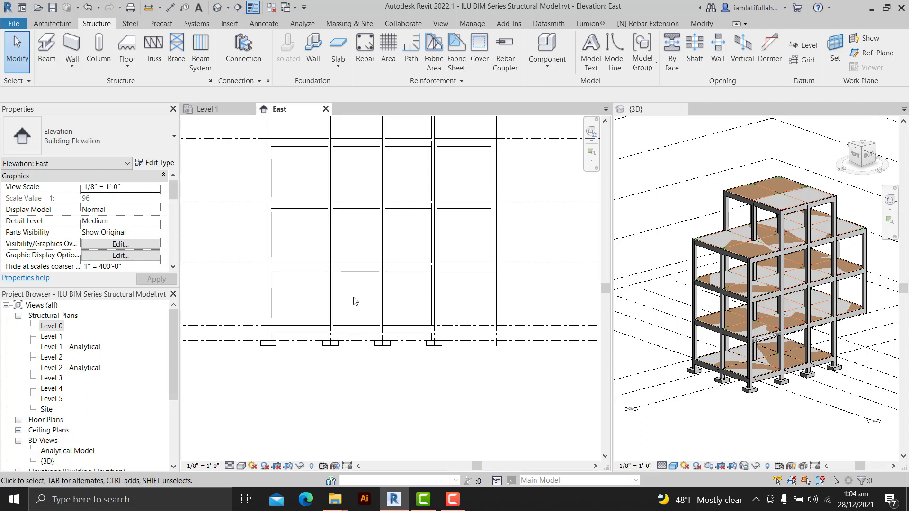
{"action": "middle_click_drag", "start_coordinate": [354, 301], "coordinate": [362, 365]}
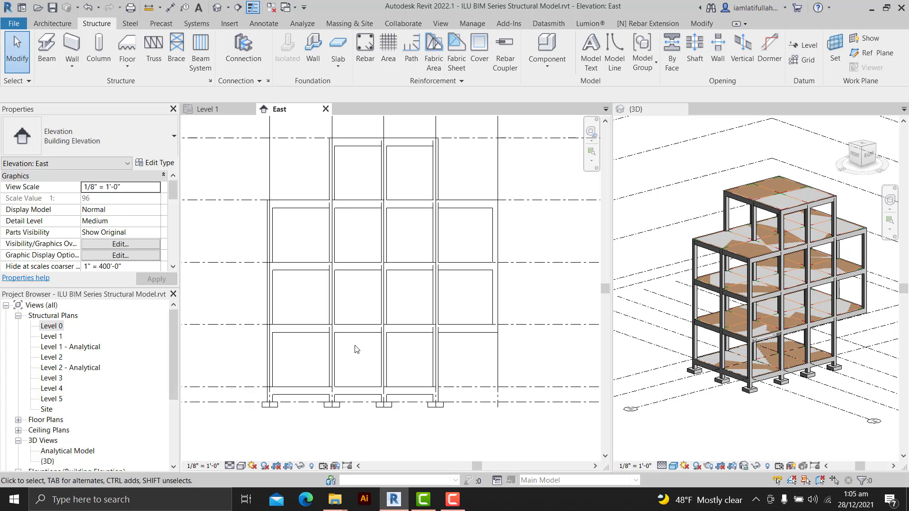
- Measure the vertical clear distance between the two horizontal beams of the lower-left bay in the Level 1 plan
{"action": "left_click", "coordinate": [208, 109]}
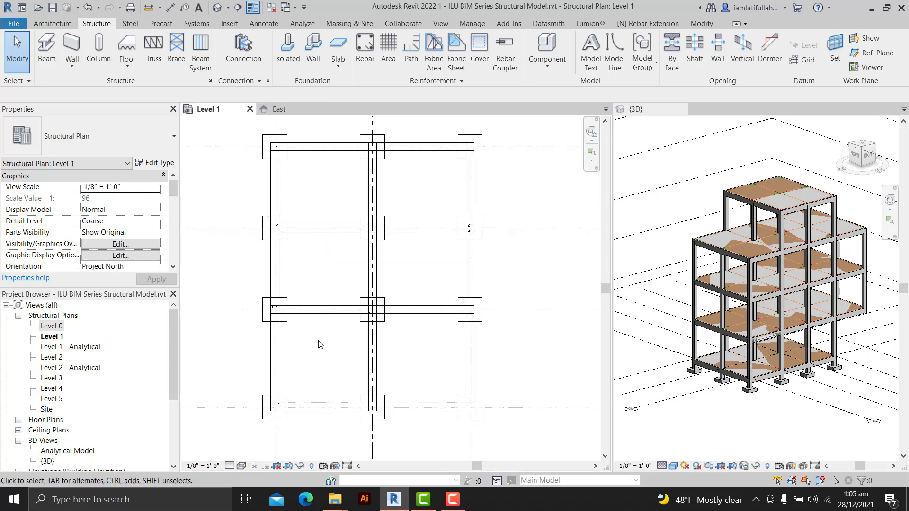
{"action": "scroll", "coordinate": [667, 362], "scroll_direction": "up", "scroll_amount": 3}
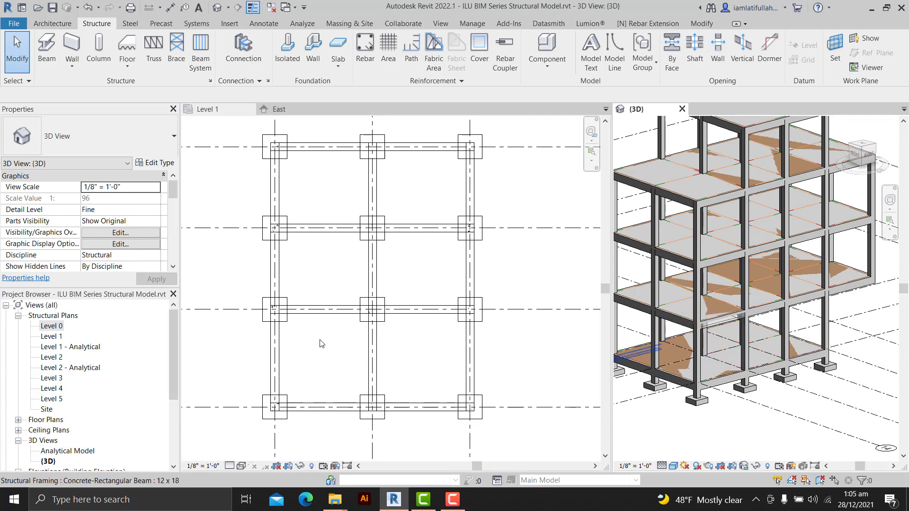
{"action": "scroll", "coordinate": [326, 345], "scroll_direction": "up", "scroll_amount": 3}
{"action": "middle_click_drag", "start_coordinate": [327, 346], "coordinate": [440, 325]}
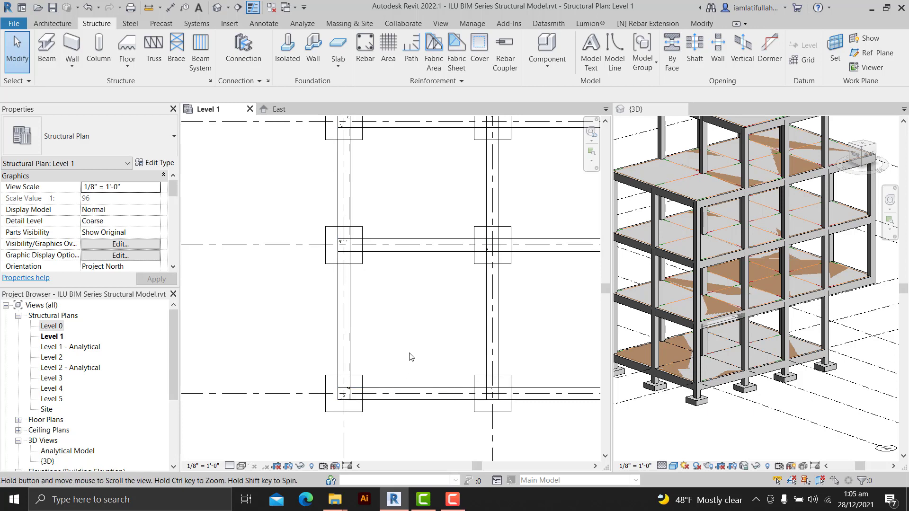
{"action": "middle_click_drag", "start_coordinate": [411, 357], "coordinate": [402, 358]}
{"action": "left_click", "coordinate": [148, 9]}
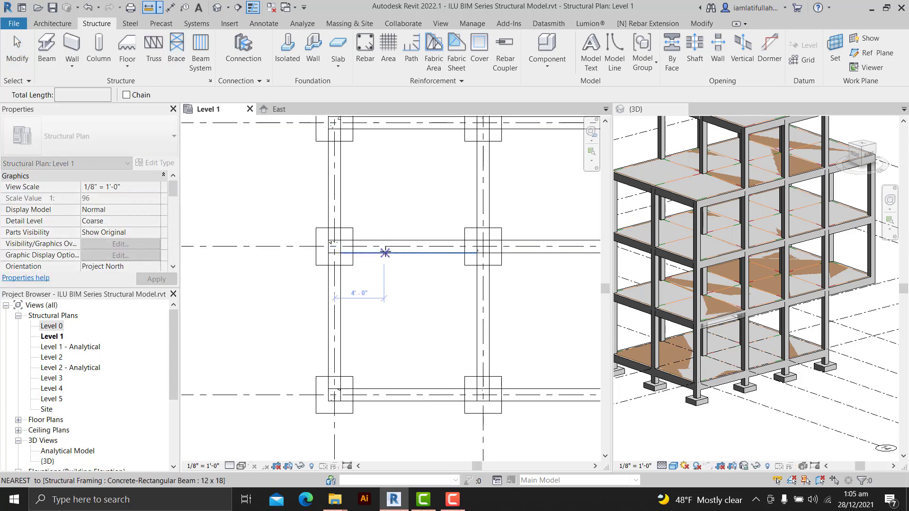
{"action": "left_click", "coordinate": [390, 252]}
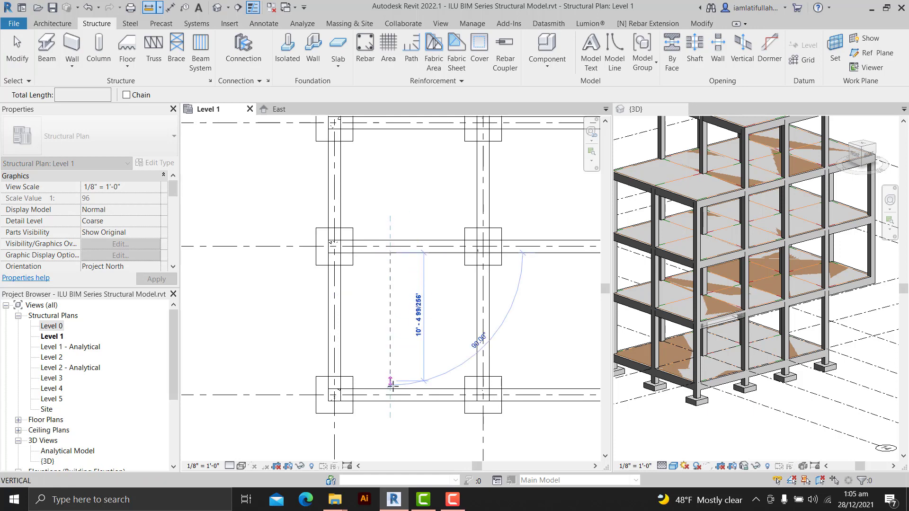
{"action": "left_click", "coordinate": [390, 388]}
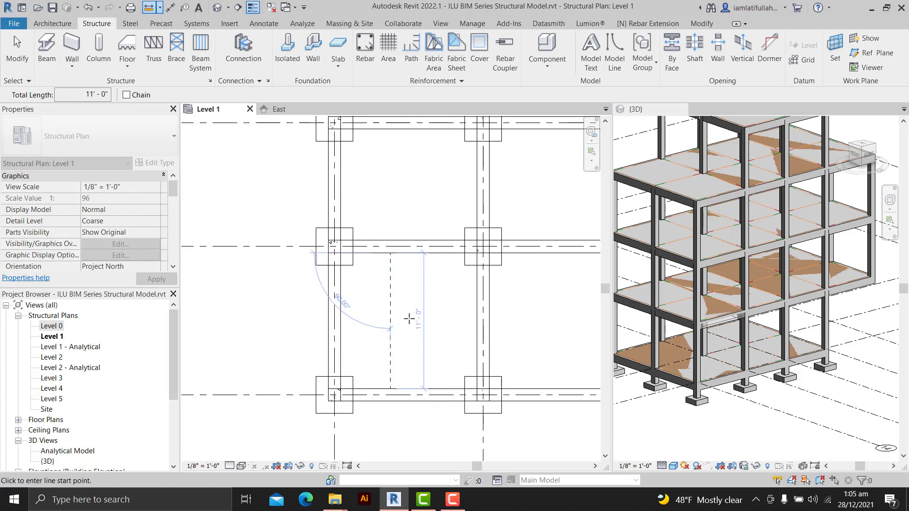
- Inspect the measured bay between the beams in the Level 1 plan and end the measurement
{"action": "scroll", "coordinate": [426, 355], "scroll_direction": "up", "scroll_amount": 2}
{"action": "middle_click_drag", "start_coordinate": [398, 358], "coordinate": [404, 354]}
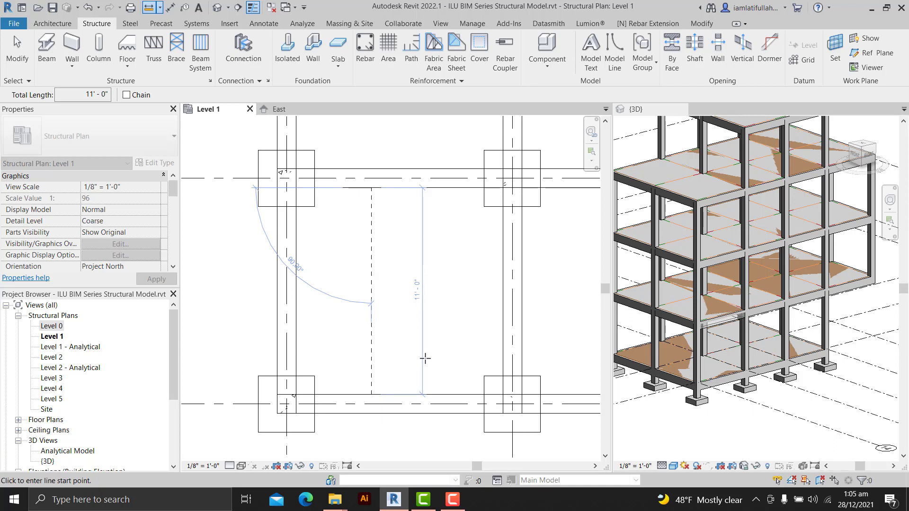
{"action": "scroll", "coordinate": [425, 359], "scroll_direction": "down", "scroll_amount": 2}
{"action": "scroll", "coordinate": [466, 355], "scroll_direction": "up", "scroll_amount": 2}
{"action": "middle_click_drag", "start_coordinate": [416, 365], "coordinate": [414, 343]}
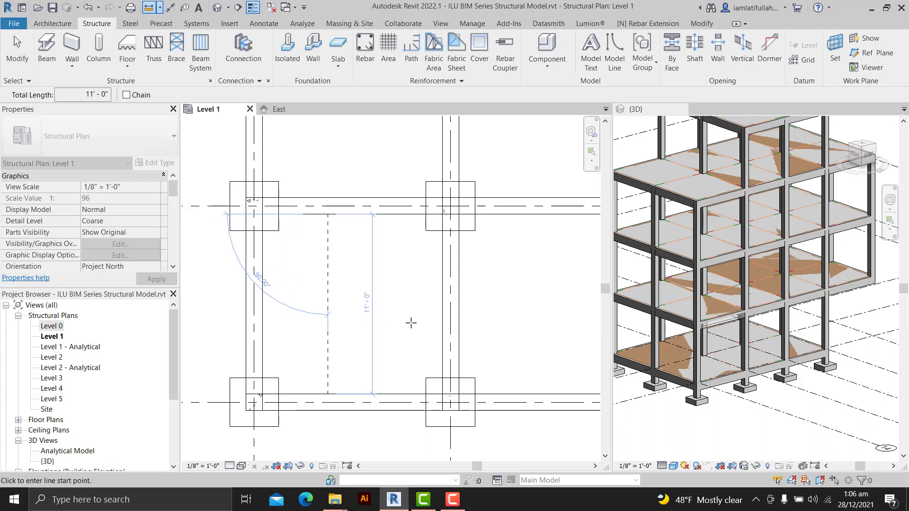
{"action": "middle_click_drag", "start_coordinate": [403, 311], "coordinate": [414, 310]}
{"action": "scroll", "coordinate": [373, 300], "scroll_direction": "up", "scroll_amount": 2}
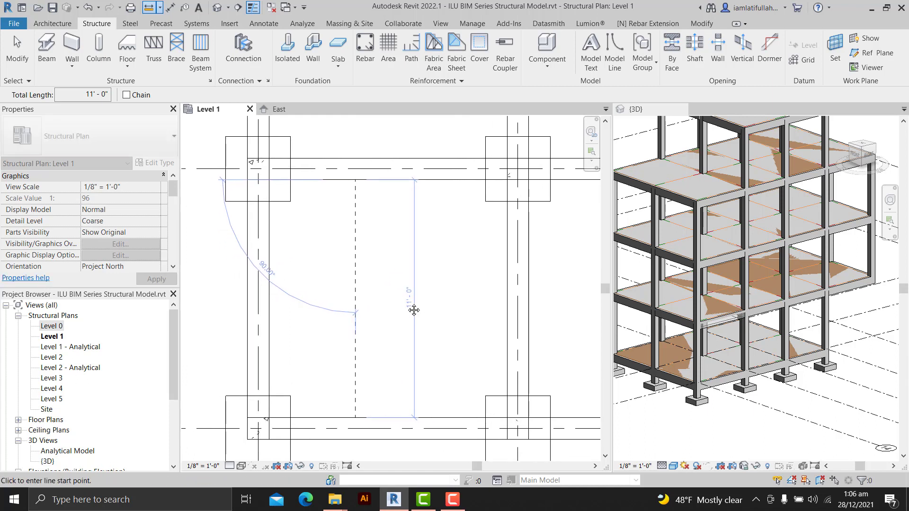
{"action": "scroll", "coordinate": [406, 304], "scroll_direction": "up", "scroll_amount": 1}
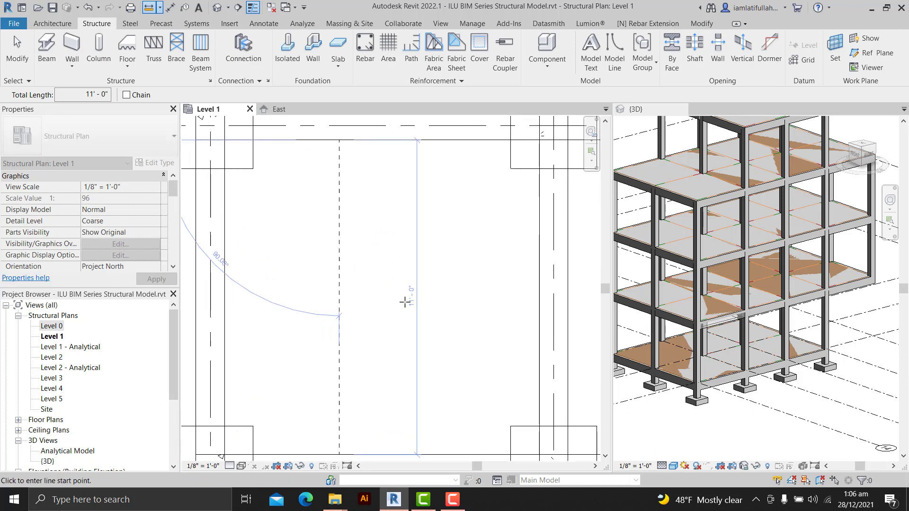
{"action": "mouse_move", "coordinate": [406, 311]}
{"action": "middle_mouse_down"}
{"action": "mouse_move", "coordinate": [419, 315]}
{"action": "mouse_move", "coordinate": [420, 329]}
{"action": "mouse_move", "coordinate": [393, 316]}
{"action": "middle_mouse_up"}
{"action": "scroll", "coordinate": [403, 322], "scroll_direction": "down", "scroll_amount": 1}
{"action": "scroll", "coordinate": [391, 325], "scroll_direction": "up", "scroll_amount": 1}
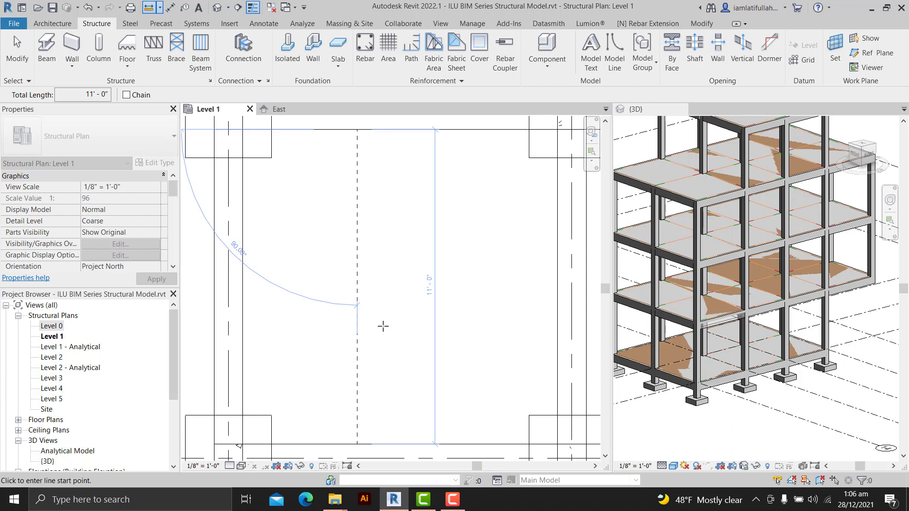
{"action": "scroll", "coordinate": [383, 326], "scroll_direction": "down", "scroll_amount": 1}
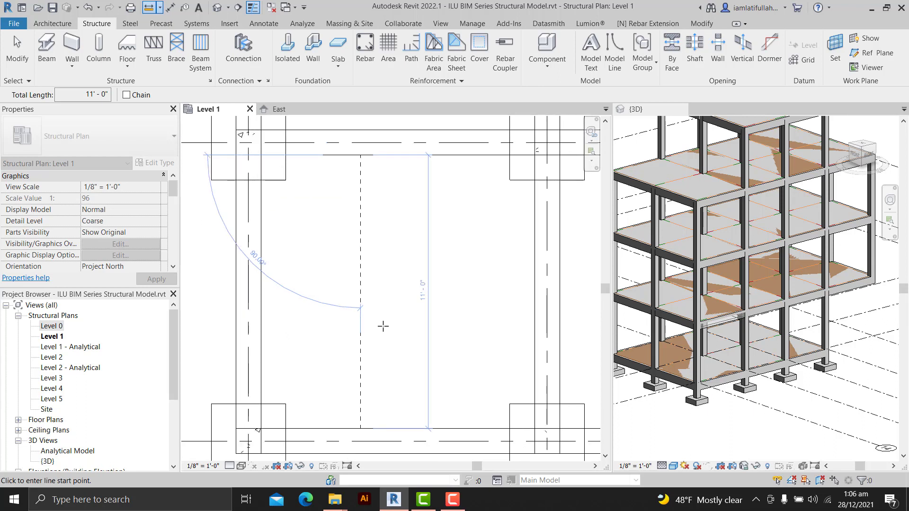
{"action": "middle_click_drag", "start_coordinate": [397, 299], "coordinate": [404, 308]}
{"action": "scroll", "coordinate": [425, 261], "scroll_direction": "down", "scroll_amount": 2}
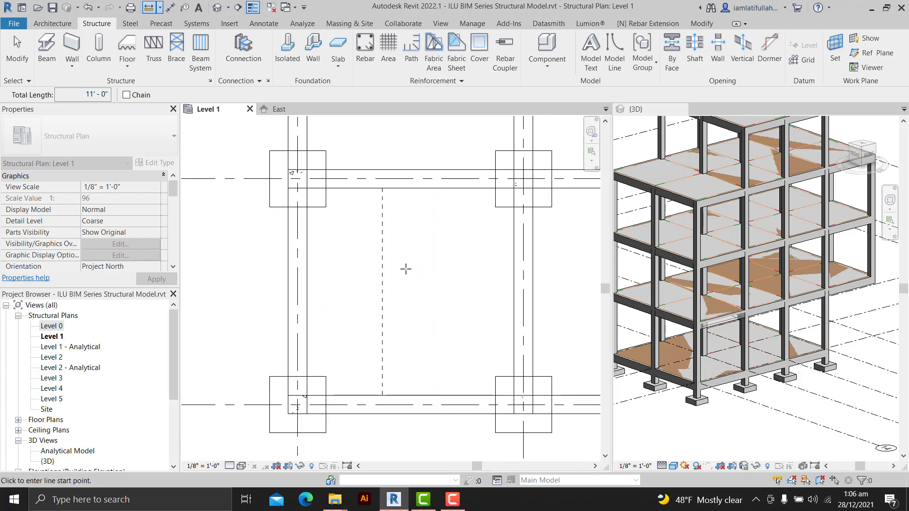
{"action": "middle_click_drag", "start_coordinate": [405, 269], "coordinate": [424, 302]}
{"action": "key", "text": "Escape"}
{"action": "key", "text": "Escape"}
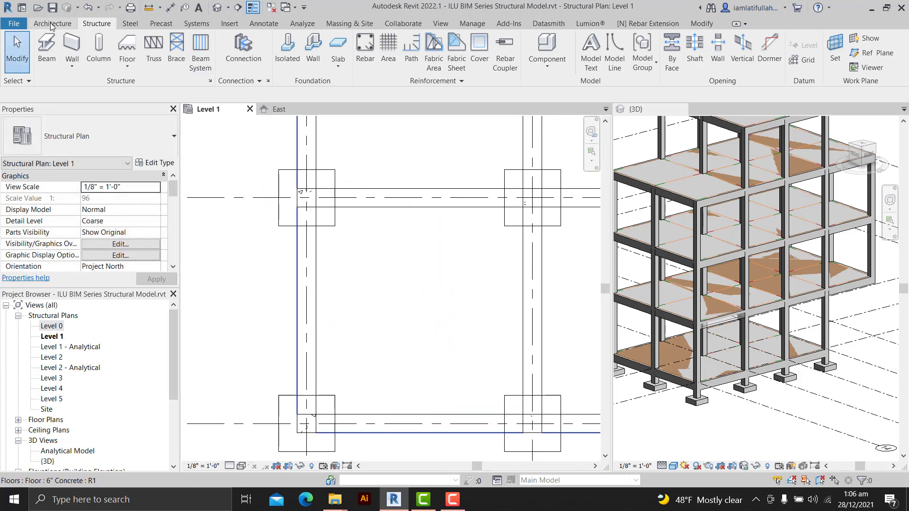
- Draw a vertical model line 5' - 0" long down from the bay's upper beam, 4' - 0" from the left grid line, and continue it with a shorter horizontal line rightward
{"action": "left_click", "coordinate": [52, 23]}
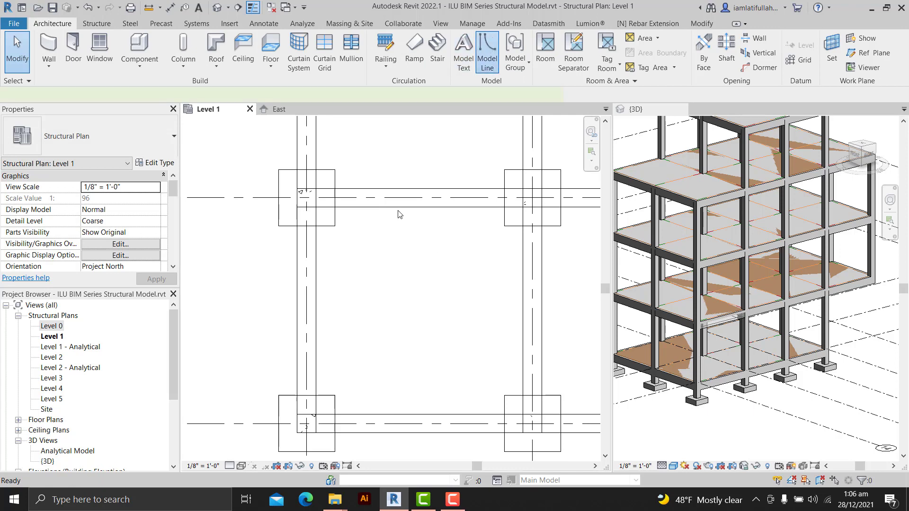
{"action": "left_click", "coordinate": [382, 206]}
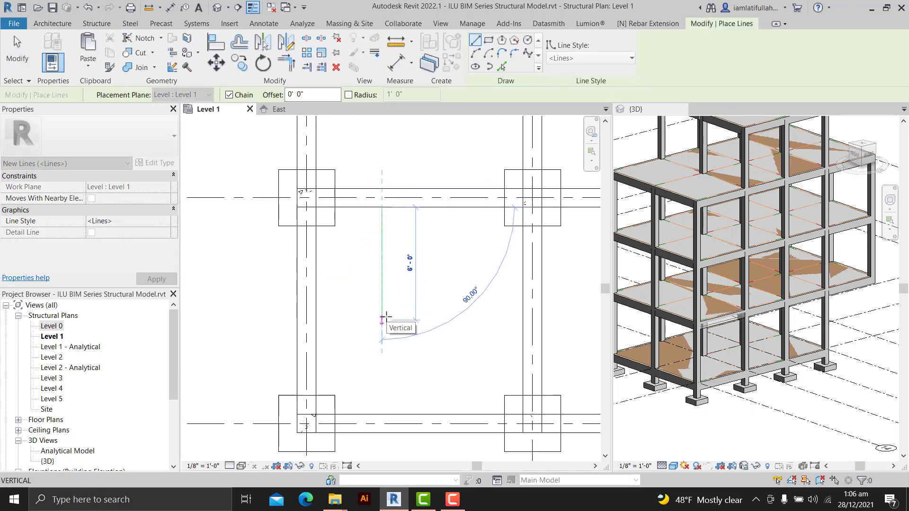
{"action": "type", "text": "60"}
{"action": "key", "text": "Return"}
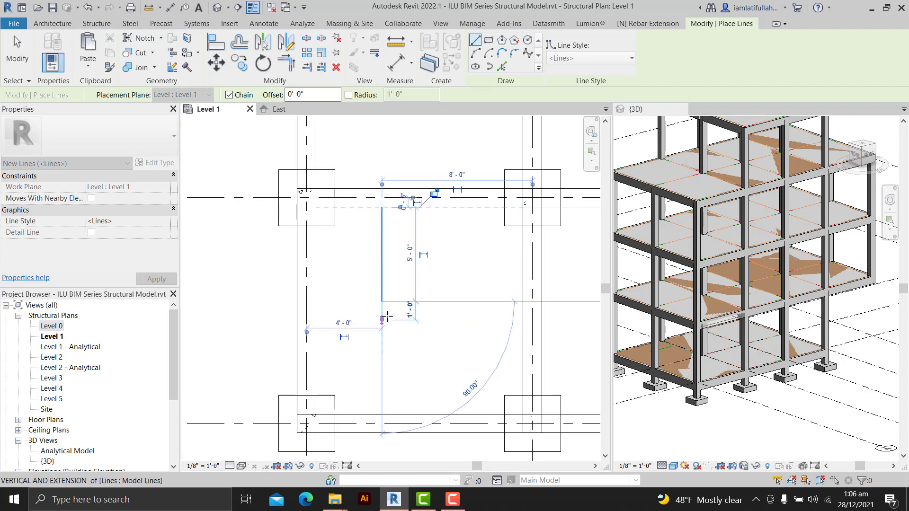
{"action": "left_click", "coordinate": [445, 302]}
{"action": "key", "text": "Escape"}
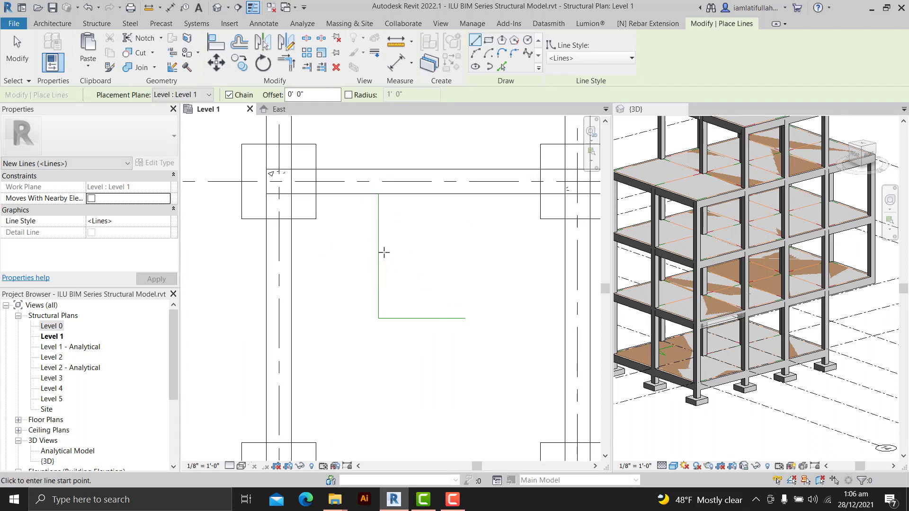
- Draw a 60" vertical model line down from the short horizontal line, starting 1' - 0" in from its left end
{"action": "scroll", "coordinate": [384, 249], "scroll_direction": "down", "scroll_amount": 2}
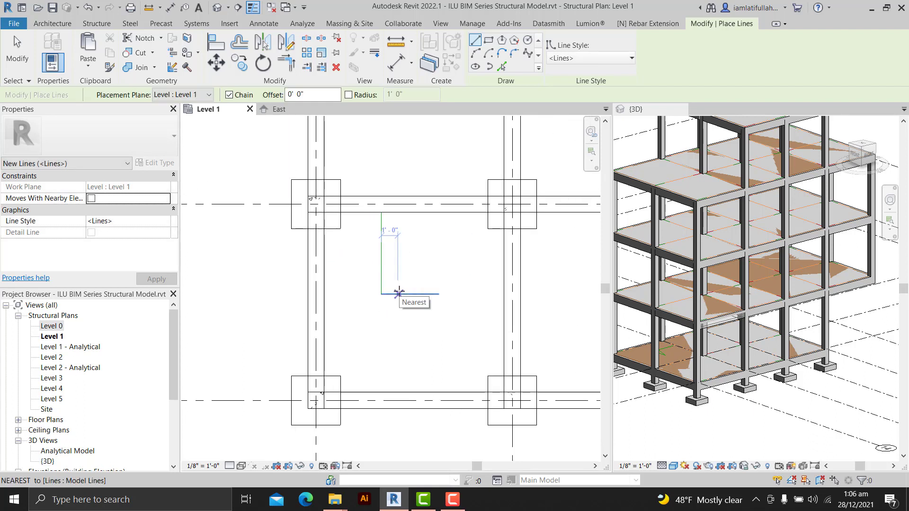
{"action": "left_click", "coordinate": [399, 293]}
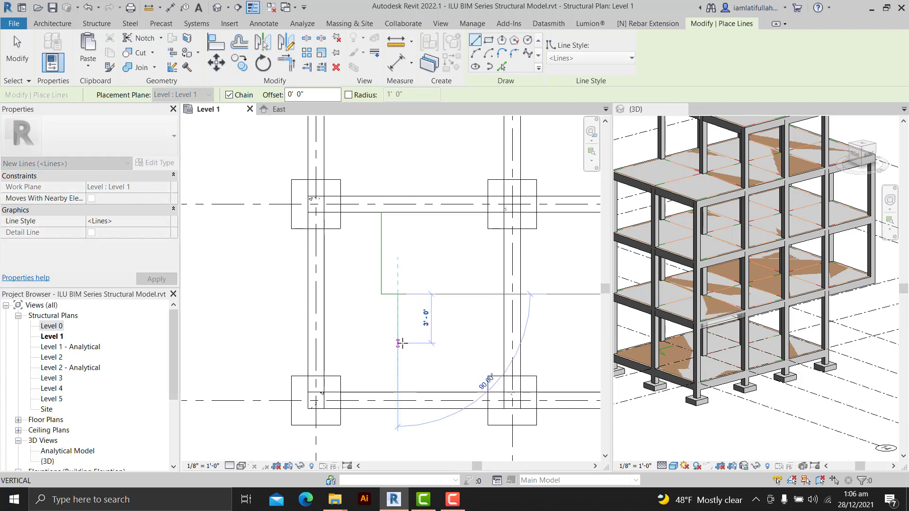
{"action": "type", "text": "60"}
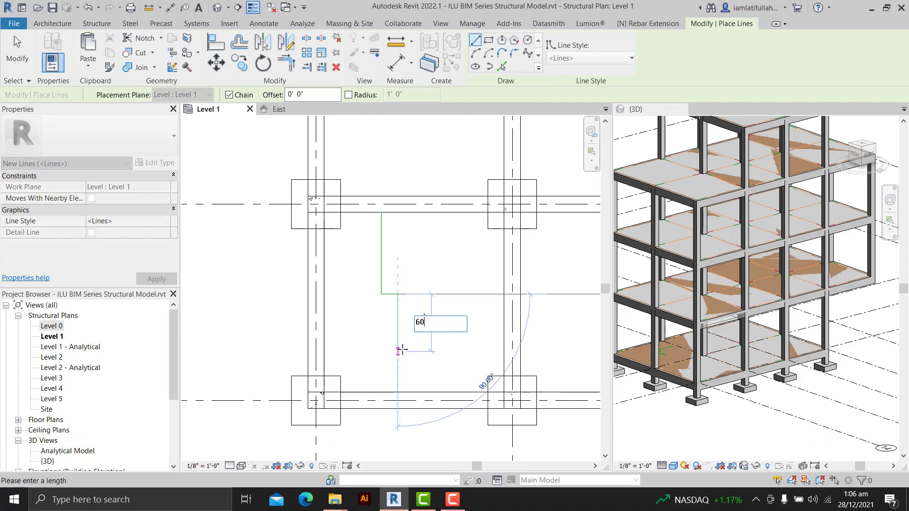
{"action": "type", "text": "\""}
{"action": "key", "text": "Return"}
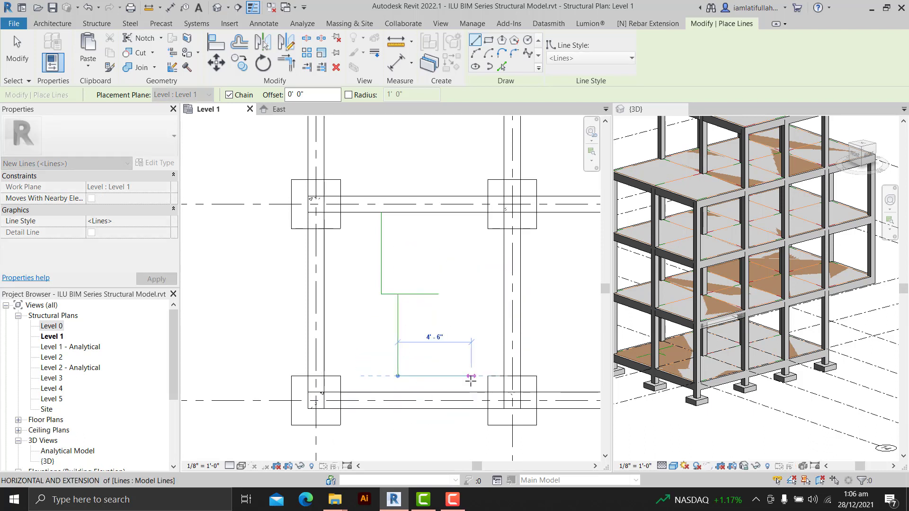
{"action": "key", "text": "Escape"}
- Draw a 3' - 0" vertical model line up from the bay's lower beam, 4' - 0" from the left grid line
{"action": "scroll", "coordinate": [405, 375], "scroll_direction": "up", "scroll_amount": 2}
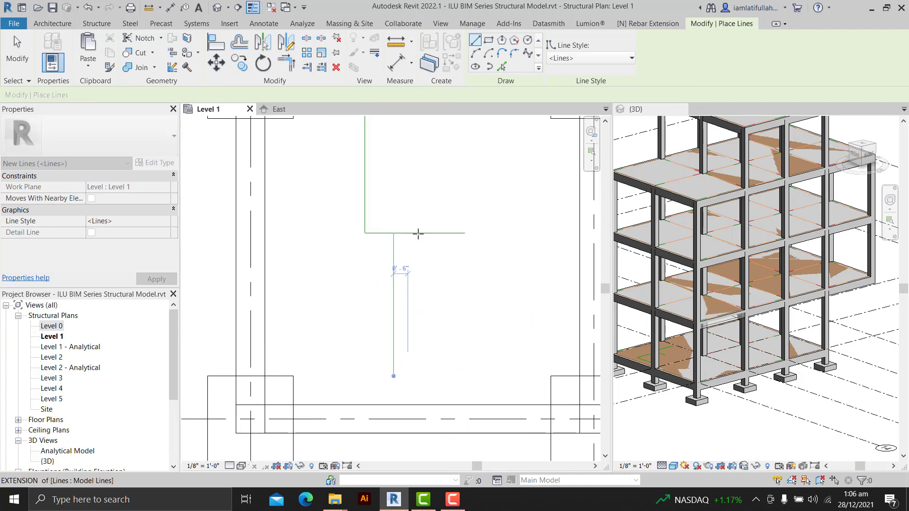
{"action": "scroll", "coordinate": [386, 304], "scroll_direction": "down", "scroll_amount": 2}
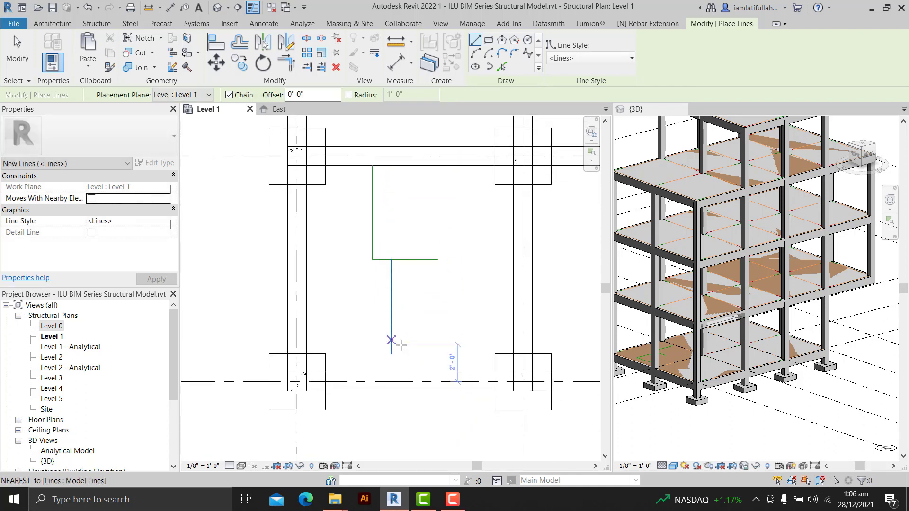
{"action": "mouse_move", "coordinate": [407, 343]}
{"action": "middle_mouse_down"}
{"action": "mouse_move", "coordinate": [416, 351]}
{"action": "mouse_move", "coordinate": [402, 358]}
{"action": "middle_mouse_up"}
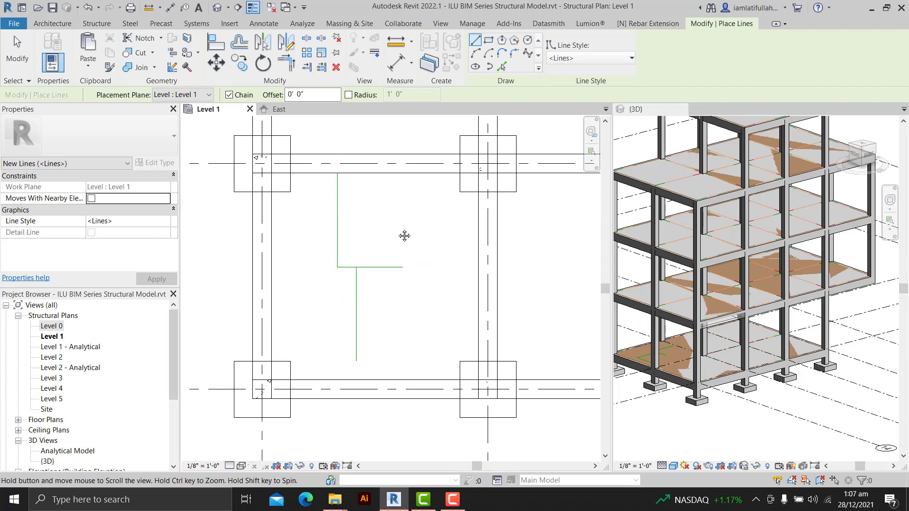
{"action": "middle_click_drag", "start_coordinate": [403, 235], "coordinate": [417, 237]}
{"action": "scroll", "coordinate": [346, 275], "scroll_direction": "up", "scroll_amount": 2}
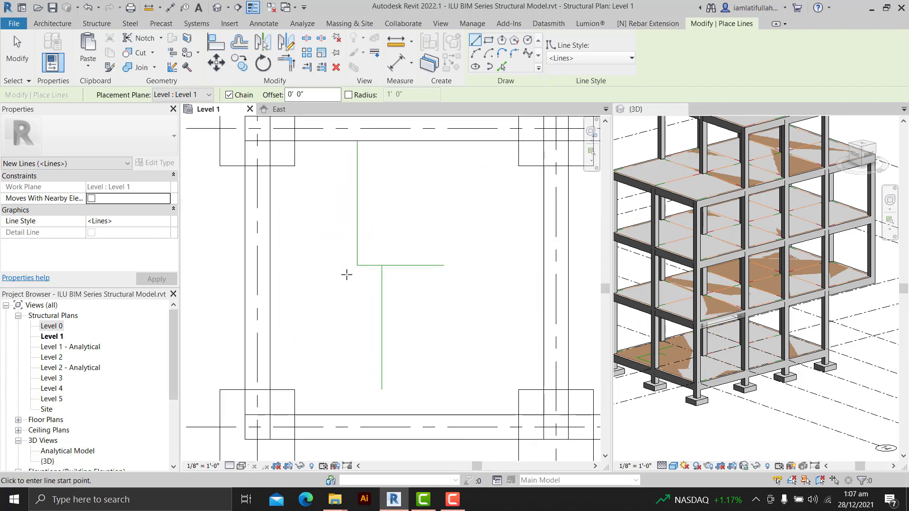
{"action": "left_click", "coordinate": [357, 415]}
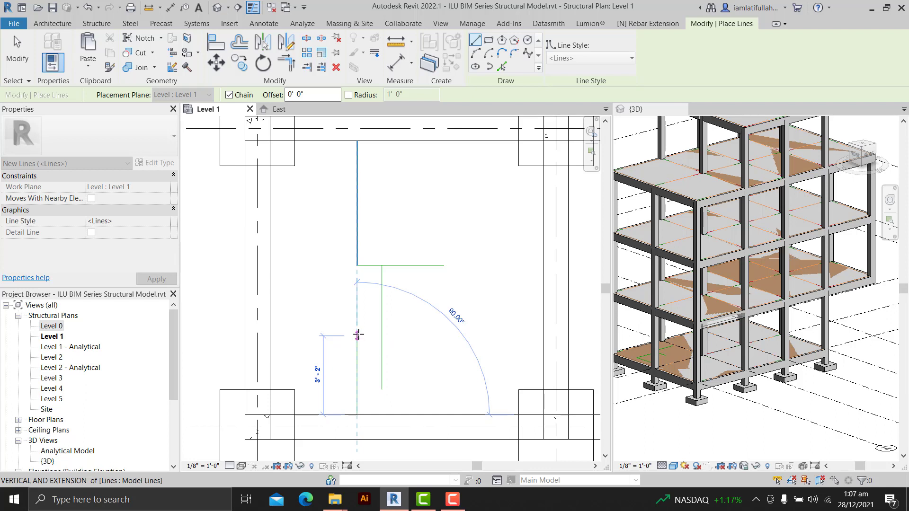
{"action": "left_click", "coordinate": [357, 340]}
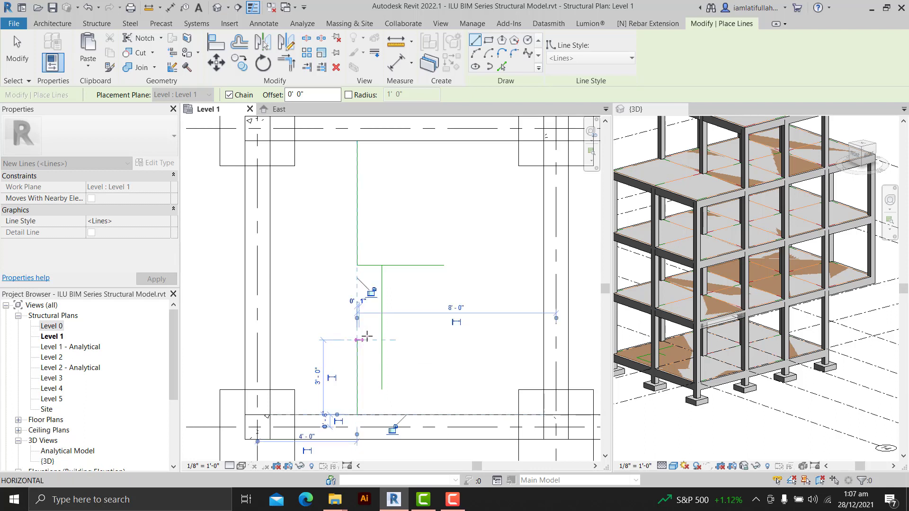
{"action": "key", "text": "Escape"}
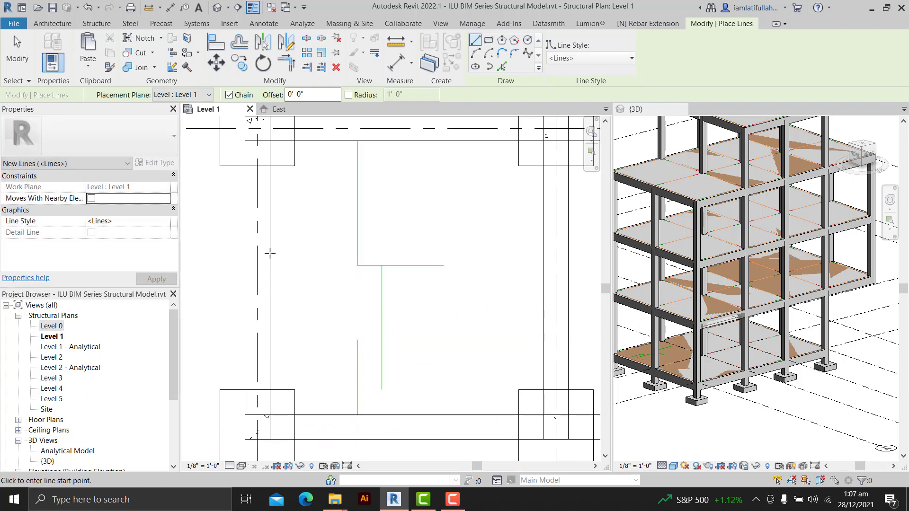
- Draw two aligned horizontal model lines, each about 3' - 0" long, inward from the bay's left and right beams
{"action": "left_click", "coordinate": [270, 253]}
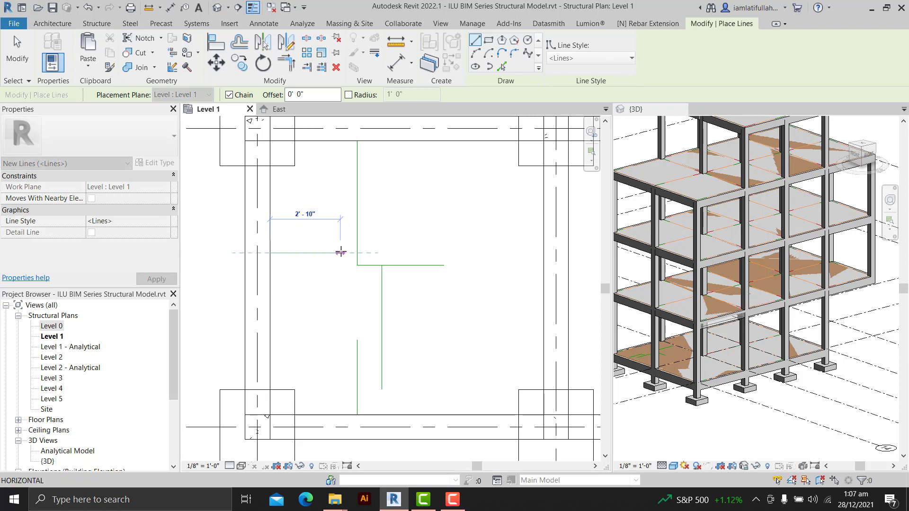
{"action": "left_click", "coordinate": [344, 253]}
{"action": "key", "text": "Escape"}
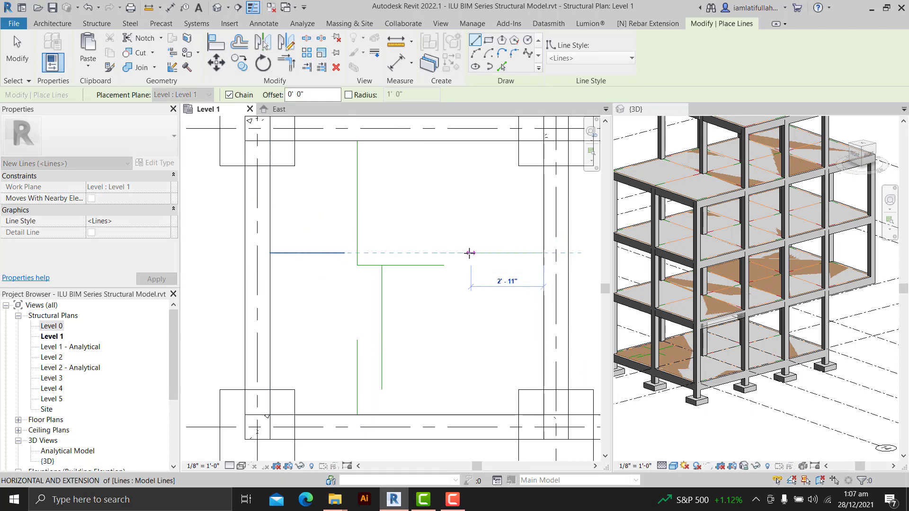
{"action": "key", "text": "Escape"}
- Delete the stepped group of one horizontal and two 5' - 0" vertical model lines in the middle of the bay
{"action": "left_click_drag", "start_coordinate": [405, 232], "coordinate": [353, 287]}
{"action": "key", "text": "Delete"}
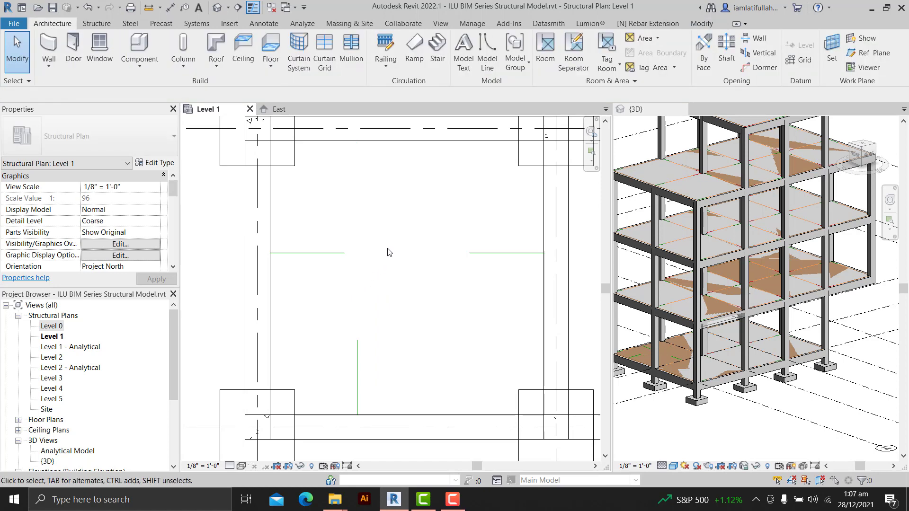
- Draw a U-shaped chain of model lines, 5' - 0" wide and 8' - 0" deep, hanging from the upper beam and meeting both horizontal lines
{"action": "left_click", "coordinate": [487, 54]}
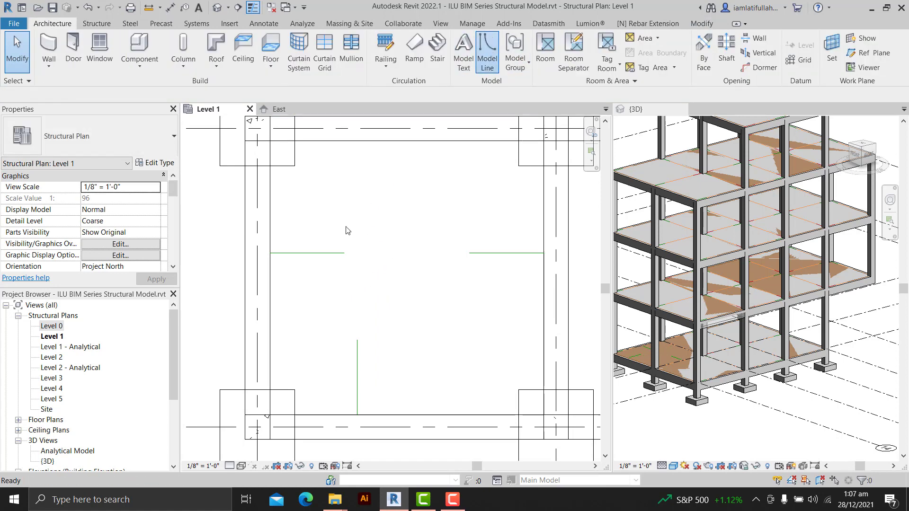
{"action": "left_click", "coordinate": [344, 140]}
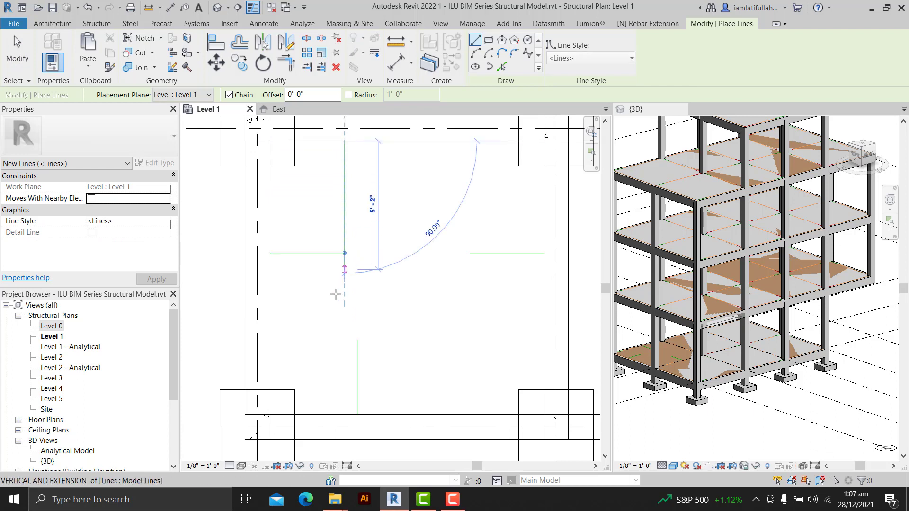
{"action": "left_click", "coordinate": [344, 340]}
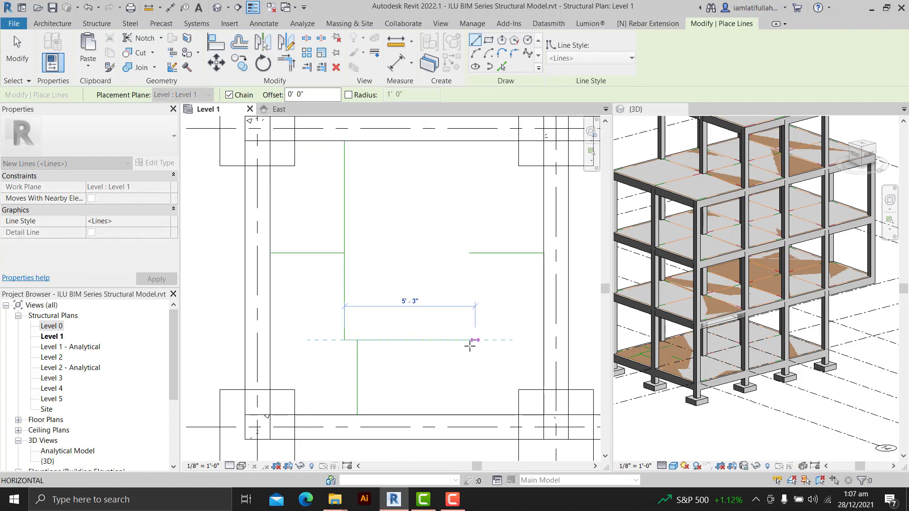
{"action": "left_click", "coordinate": [468, 340]}
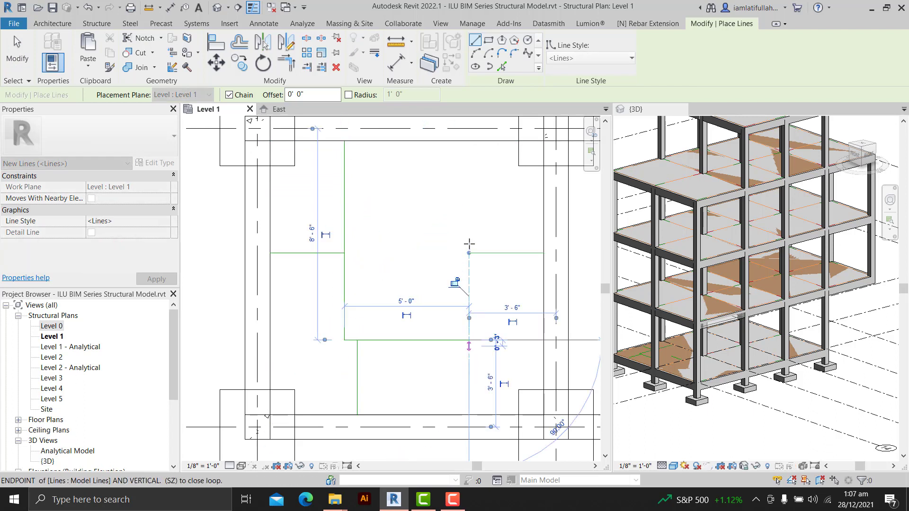
{"action": "left_click", "coordinate": [469, 141]}
{"action": "scroll", "coordinate": [421, 288], "scroll_direction": "down", "scroll_amount": 1}
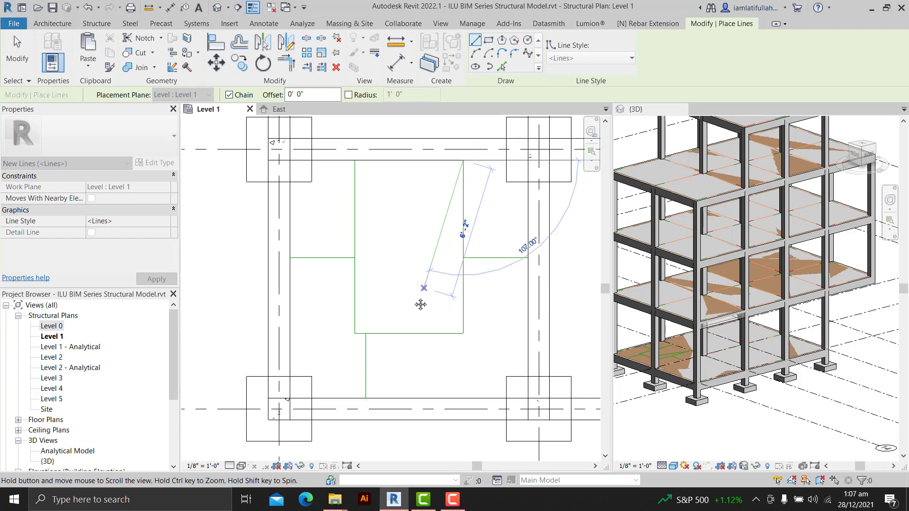
{"action": "middle_click_drag", "start_coordinate": [421, 289], "coordinate": [396, 327]}
{"action": "key", "text": "Escape"}
{"action": "key", "text": "Escape"}
{"action": "scroll", "coordinate": [391, 338], "scroll_direction": "up", "scroll_amount": 2}
{"action": "scroll", "coordinate": [382, 310], "scroll_direction": "down", "scroll_amount": 1}
{"action": "scroll", "coordinate": [382, 242], "scroll_direction": "down", "scroll_amount": 1}
{"action": "middle_click_drag", "start_coordinate": [382, 231], "coordinate": [387, 253]}
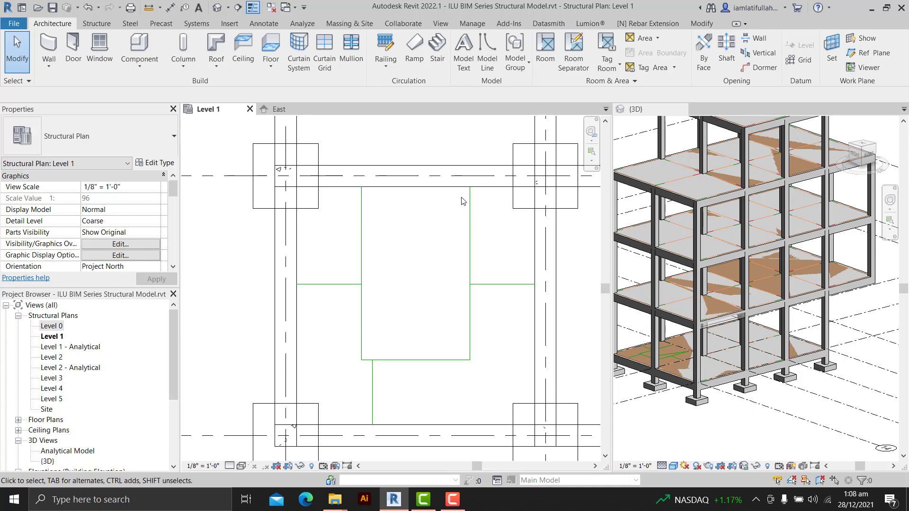
{"action": "middle_click_drag", "start_coordinate": [446, 282], "coordinate": [430, 309]}
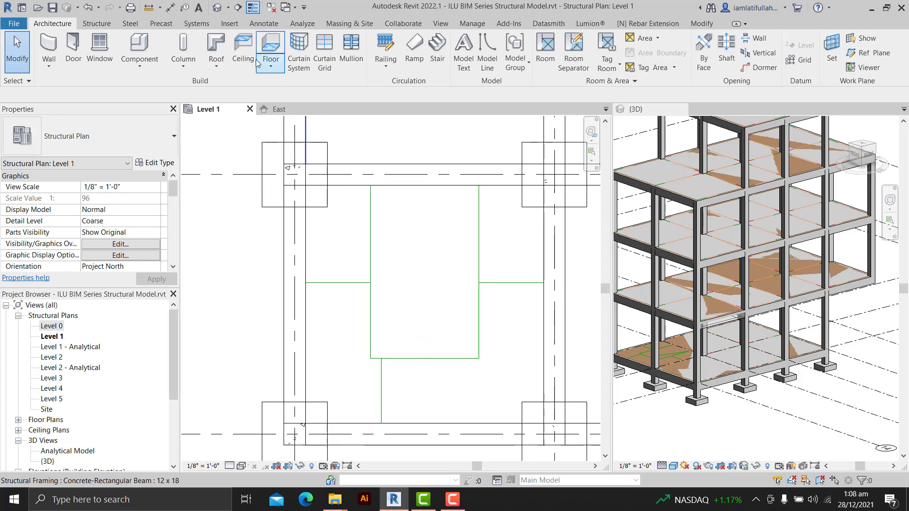
- Start a structural floor on Level 1 and duplicate the 6" Concrete type as 4" Stair Slab
{"action": "left_click", "coordinate": [96, 23]}
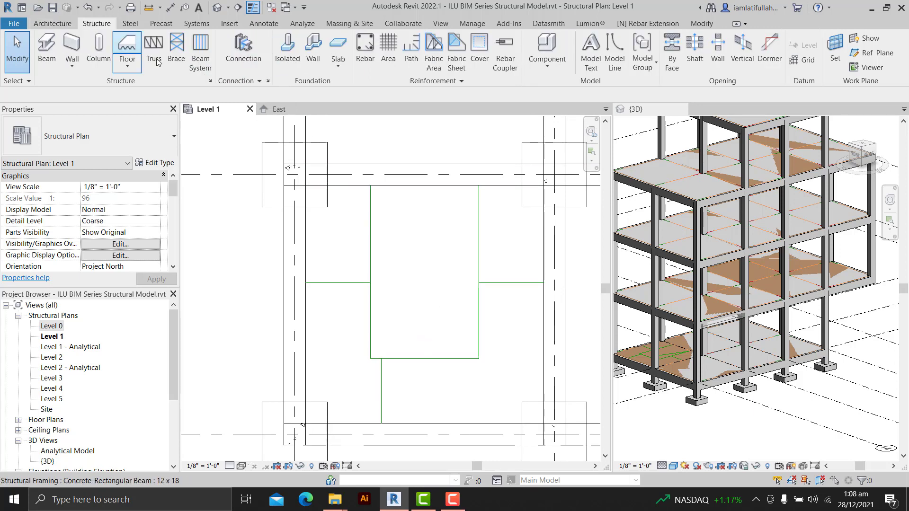
{"action": "left_click", "coordinate": [129, 65]}
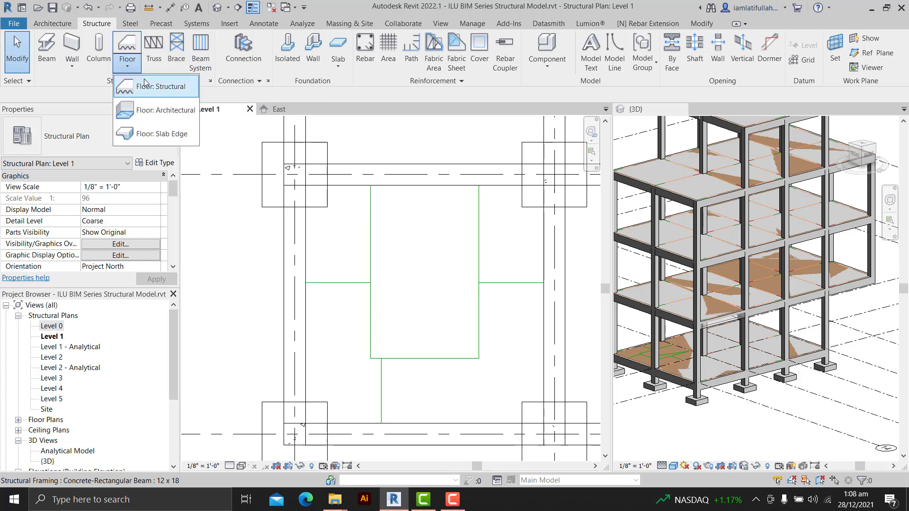
{"action": "left_click", "coordinate": [149, 88]}
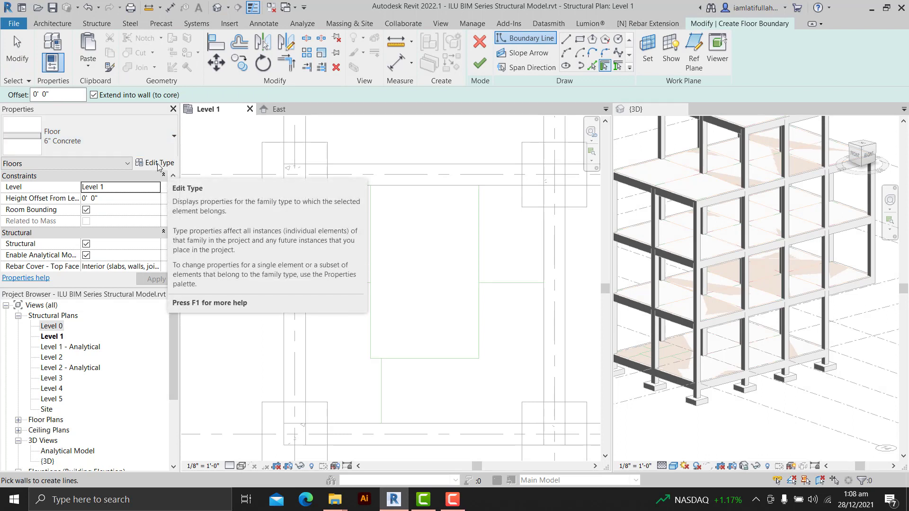
{"action": "left_click", "coordinate": [158, 163]}
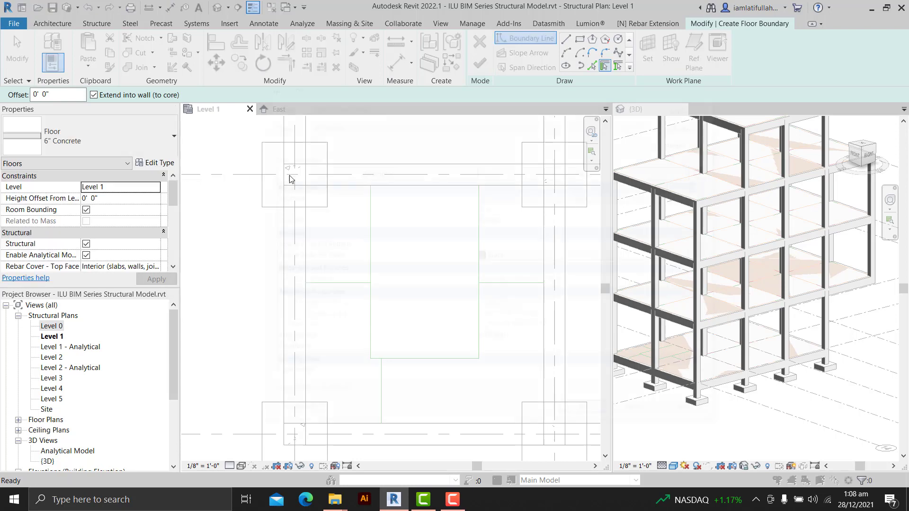
{"action": "left_click", "coordinate": [712, 124]}
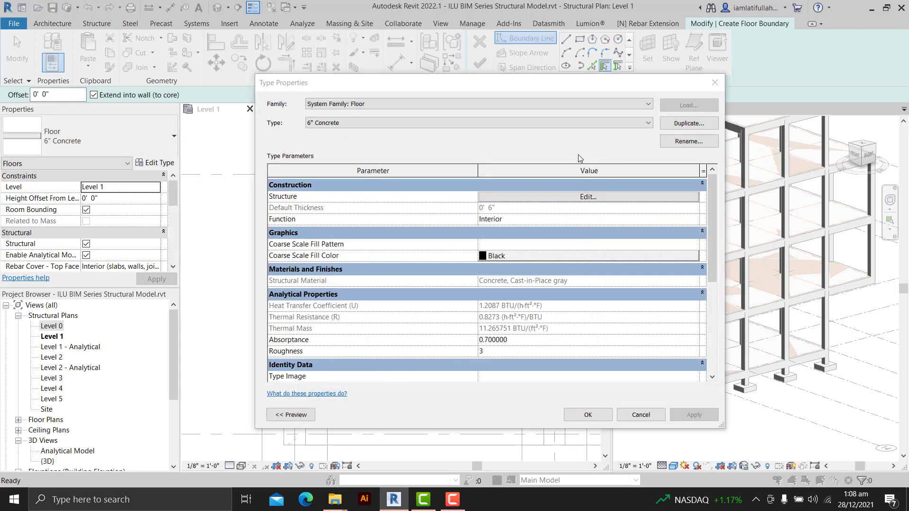
{"action": "type", "text": "4\" Stair Slab"}
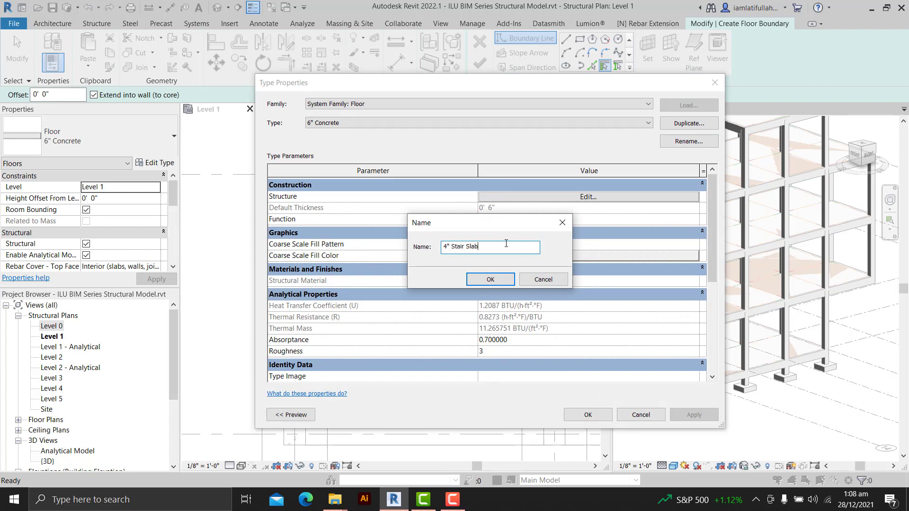
{"action": "key", "text": "Return"}
- Set the structure layer thickness of the 4" Stair Slab type to 0' 4" and apply the type settings
{"action": "left_click", "coordinate": [562, 198]}
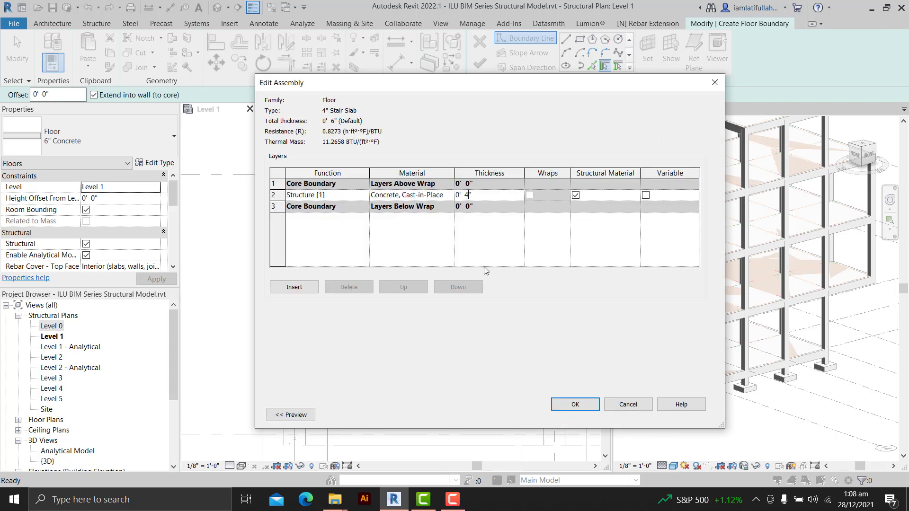
{"action": "left_click", "coordinate": [575, 405]}
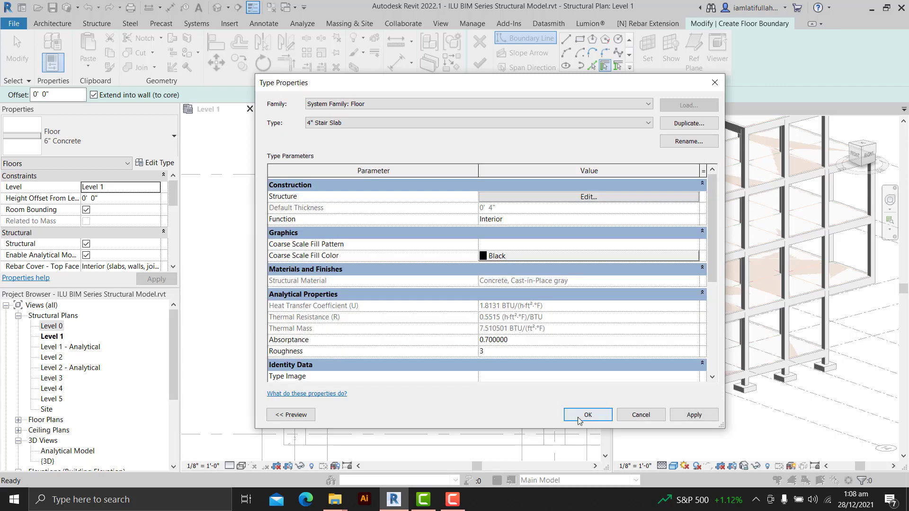
{"action": "left_click", "coordinate": [578, 416]}
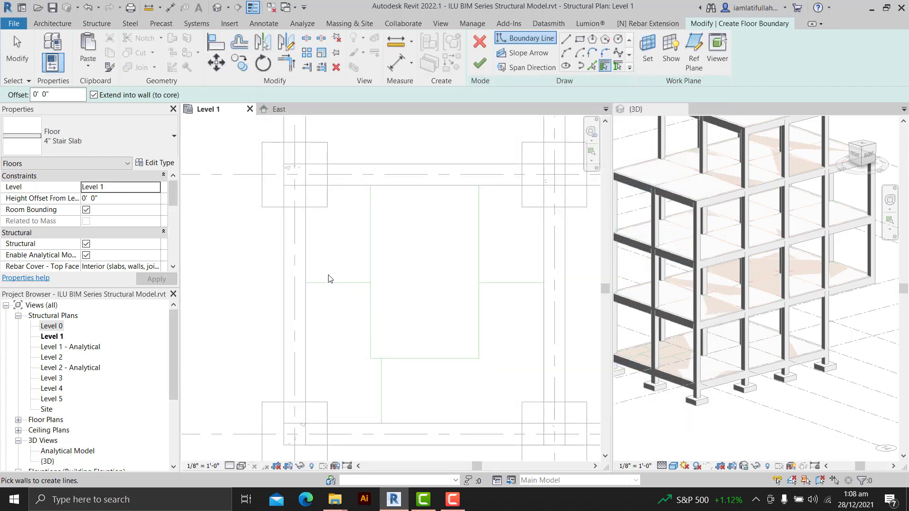
- Sketch a 3' - 0" by 8' - 0" rectangular floor boundary between the left beam and the left side of the U-shaped lines
{"action": "left_click", "coordinate": [565, 38]}
{"action": "left_click", "coordinate": [579, 40]}
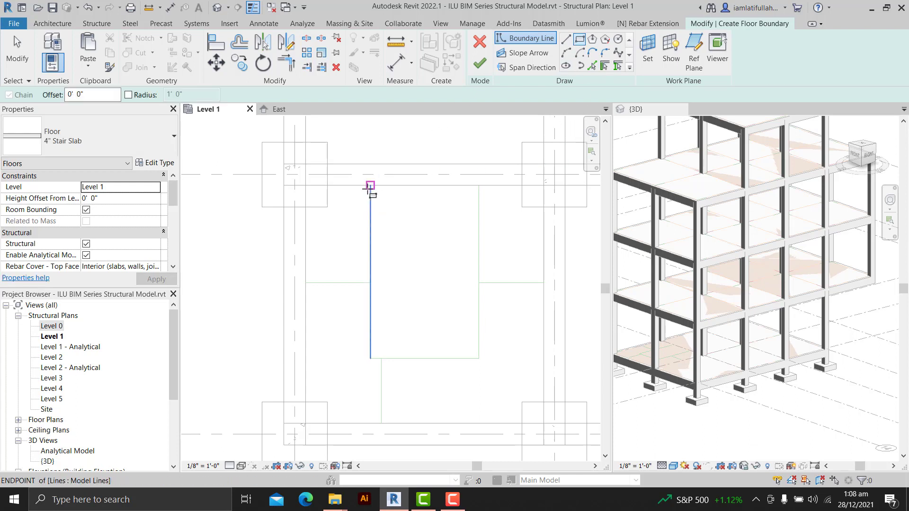
{"action": "left_click", "coordinate": [370, 186]}
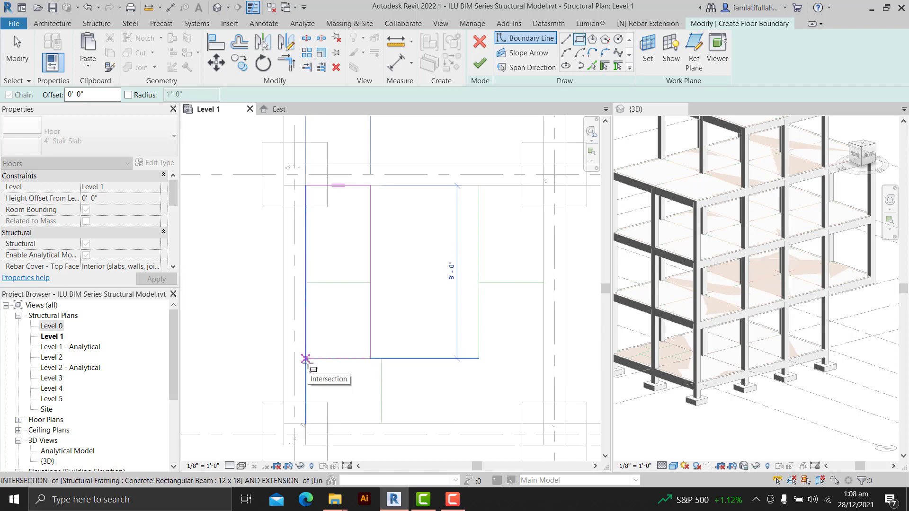
{"action": "left_click", "coordinate": [305, 358]}
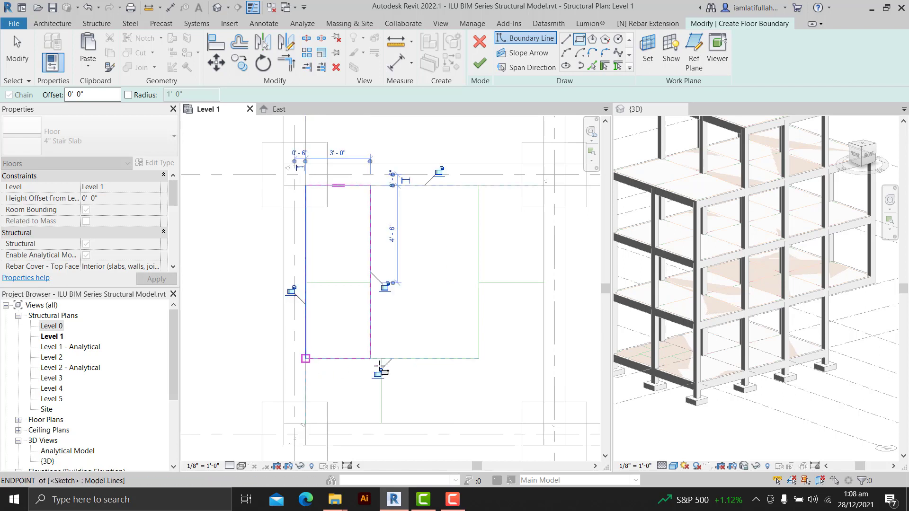
- Add a slope arrow to the floor sketch from the midpoint of its upper edge to the midpoint of its lower edge
{"action": "left_click", "coordinate": [525, 53]}
{"action": "left_click", "coordinate": [337, 186]}
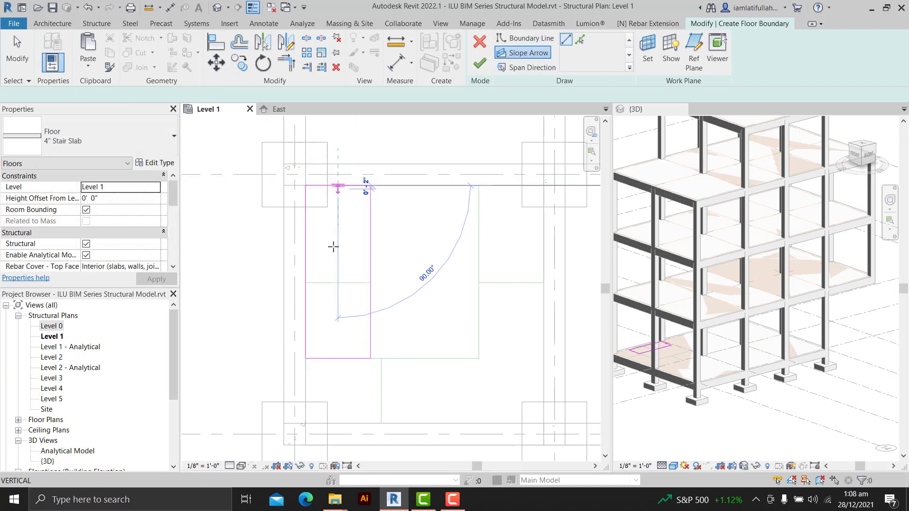
{"action": "left_click", "coordinate": [336, 357]}
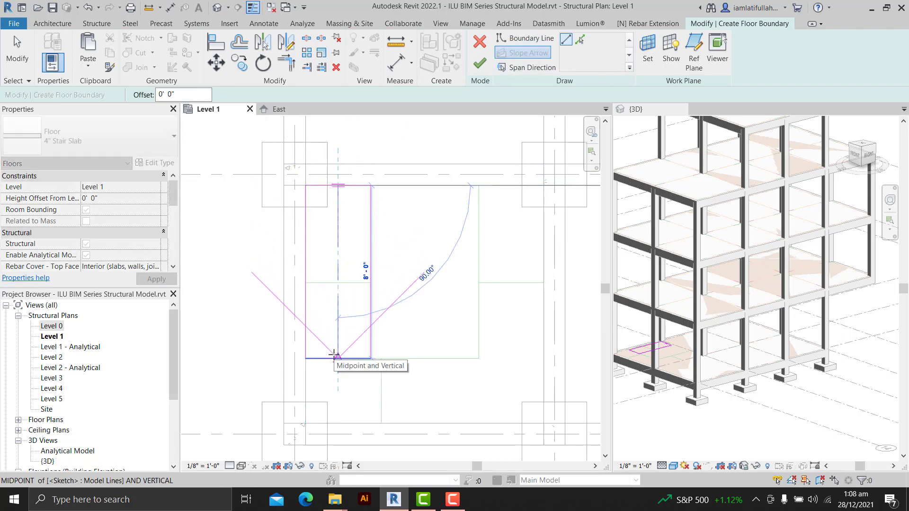
- Redraw the slope arrow in the floor sketch from the midpoint of the lower edge to the midpoint of the upper edge
{"action": "key", "text": "Escape"}
{"action": "left_click", "coordinate": [337, 357]}
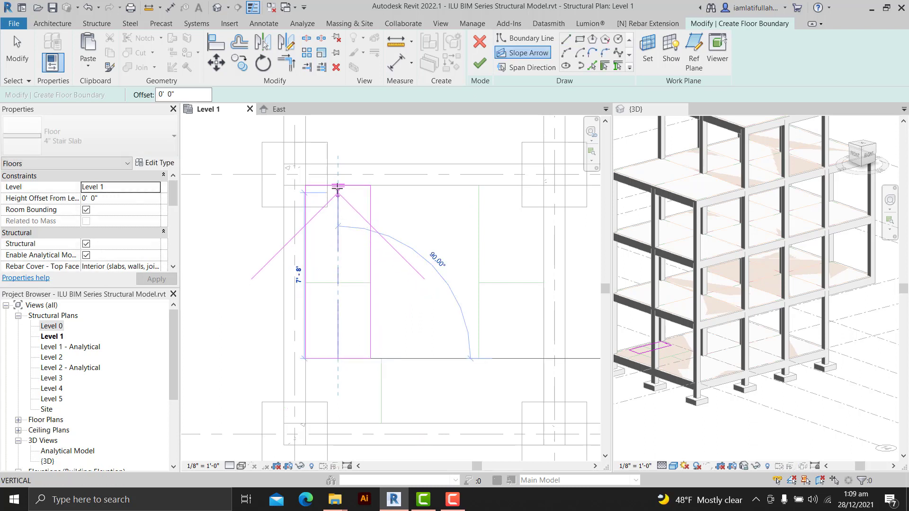
{"action": "left_click", "coordinate": [338, 186]}
{"action": "key", "text": "Escape"}
{"action": "key", "text": "Escape"}
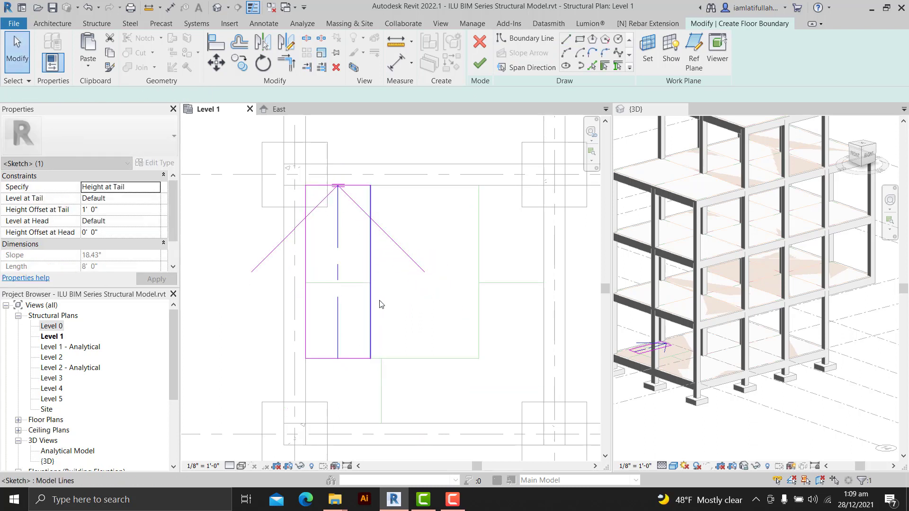
{"action": "key", "text": "Escape"}
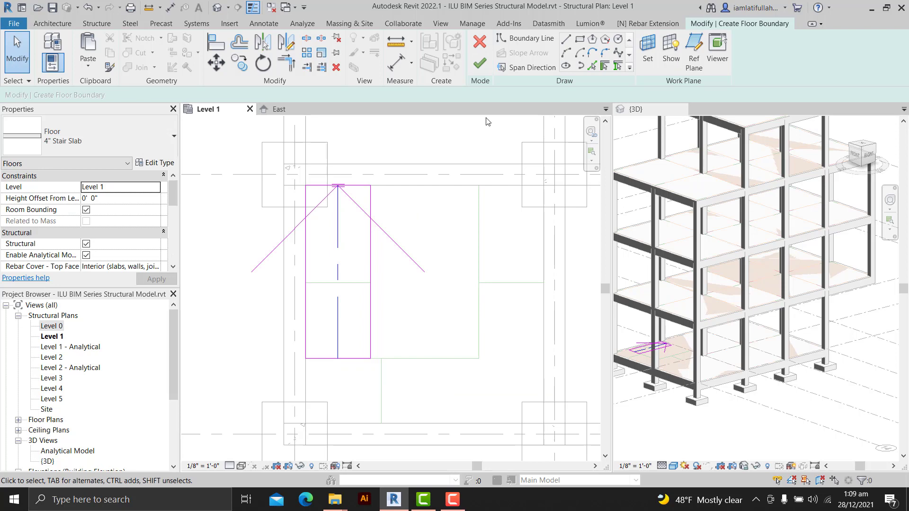
- Finish the stair slab sketch, save the project and accept the overlapping floors
{"action": "left_click", "coordinate": [480, 63]}
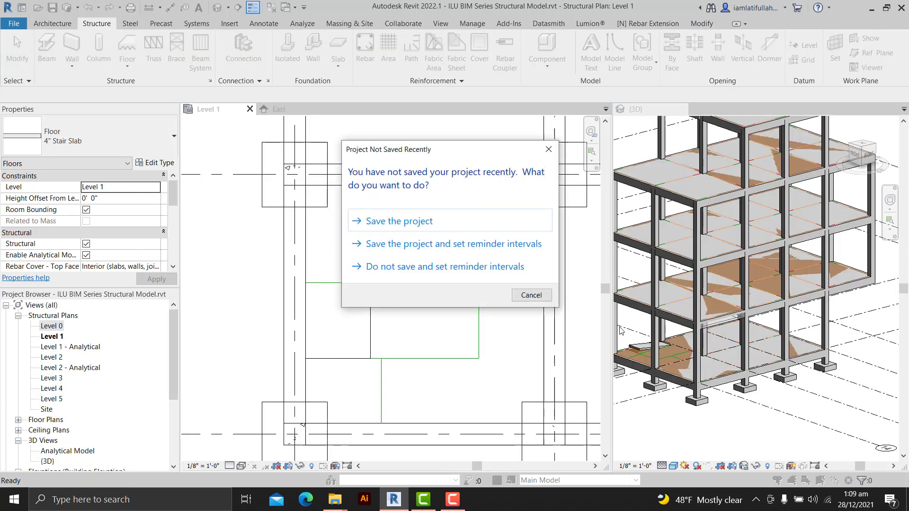
{"action": "left_click", "coordinate": [430, 220]}
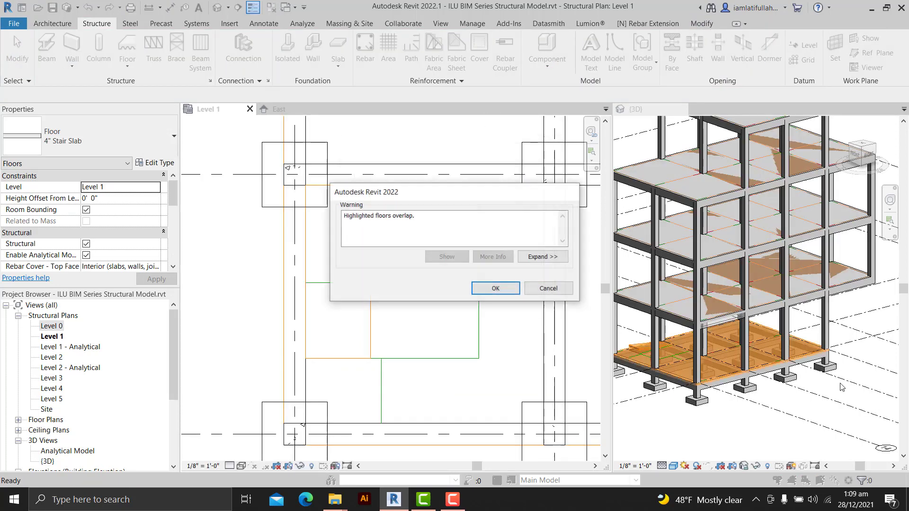
{"action": "left_click", "coordinate": [494, 284]}
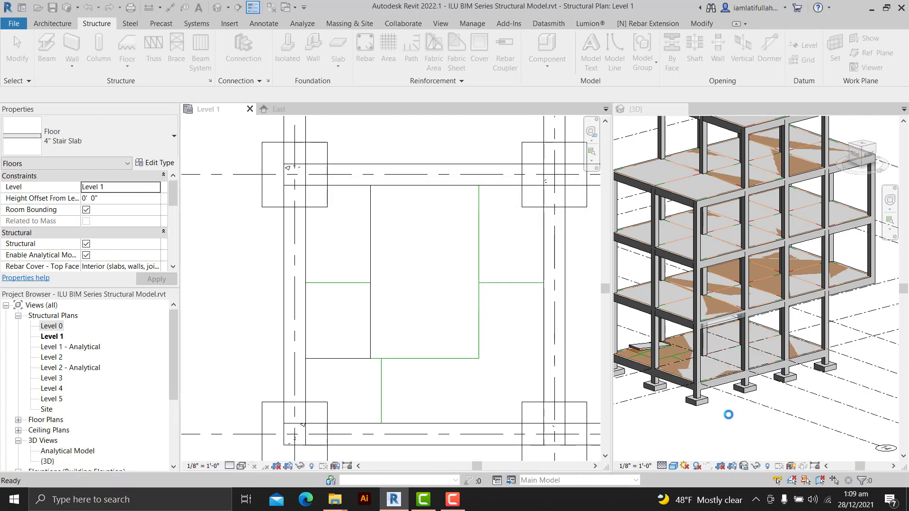
- Check the stair slab's slope from the left side in 3D and reopen its boundary sketch for editing in the Level 1 plan
{"action": "scroll", "coordinate": [731, 421], "scroll_direction": "down", "scroll_amount": 3}
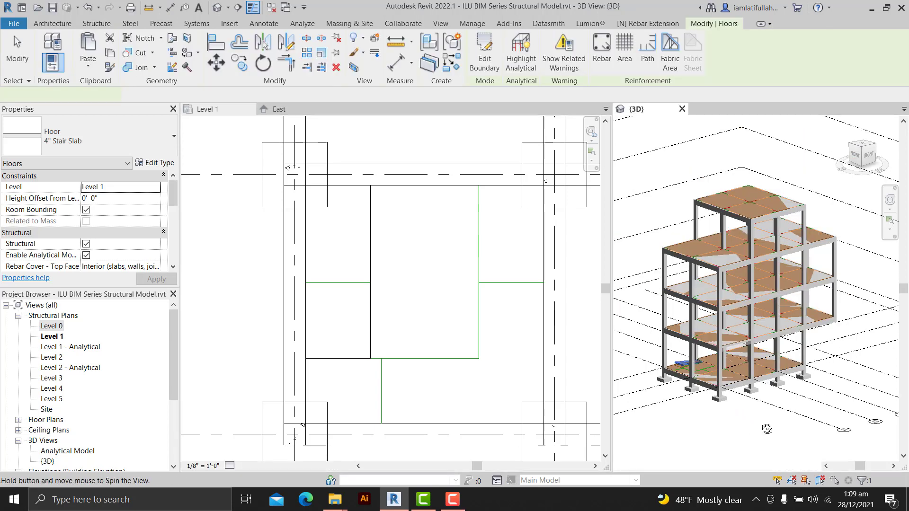
{"action": "middle_click_drag", "start_coordinate": [731, 421], "coordinate": [843, 418], "text": "shift"}
{"action": "scroll", "coordinate": [739, 411], "scroll_direction": "up", "scroll_amount": 6}
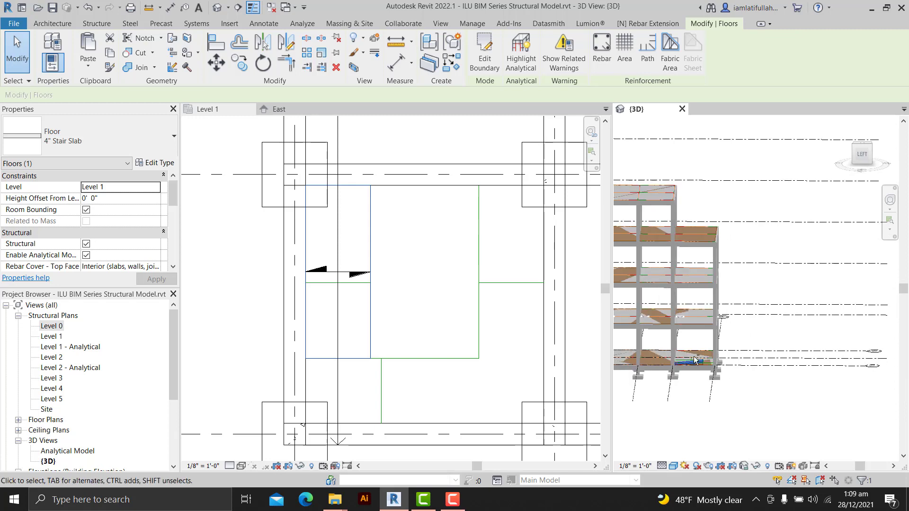
{"action": "scroll", "coordinate": [739, 412], "scroll_direction": "up", "scroll_amount": 3}
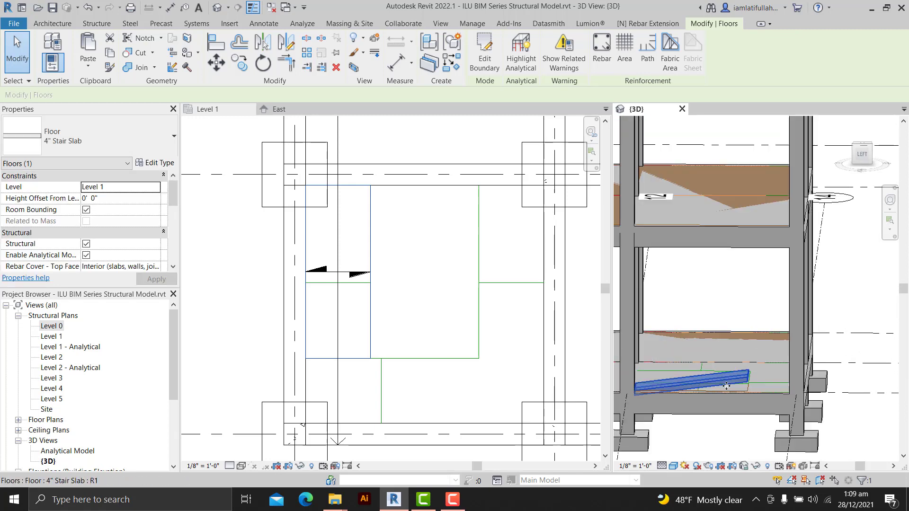
{"action": "left_click", "coordinate": [368, 303]}
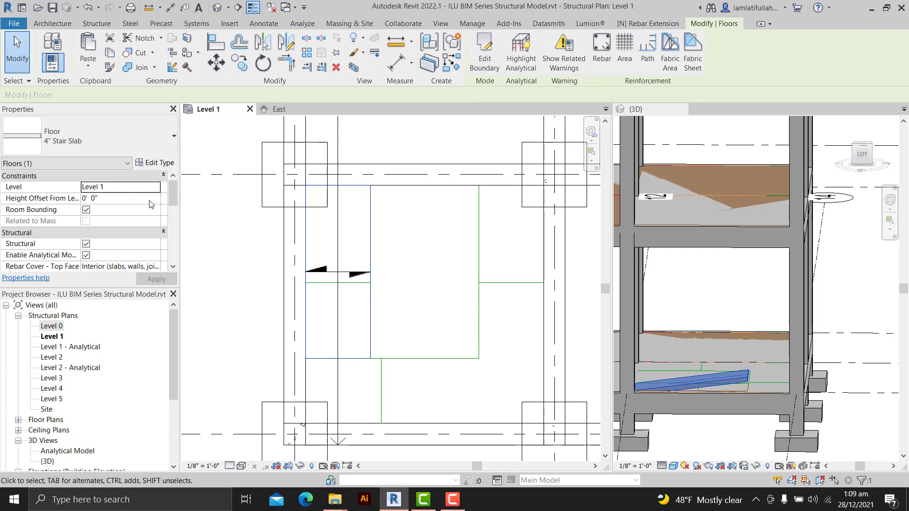
{"action": "scroll", "coordinate": [151, 204], "scroll_direction": "down", "scroll_amount": 1}
{"action": "scroll", "coordinate": [151, 204], "scroll_direction": "up", "scroll_amount": 1}
{"action": "scroll", "coordinate": [151, 204], "scroll_direction": "down", "scroll_amount": 5}
{"action": "scroll", "coordinate": [151, 204], "scroll_direction": "up", "scroll_amount": 5}
{"action": "left_click", "coordinate": [484, 52]}
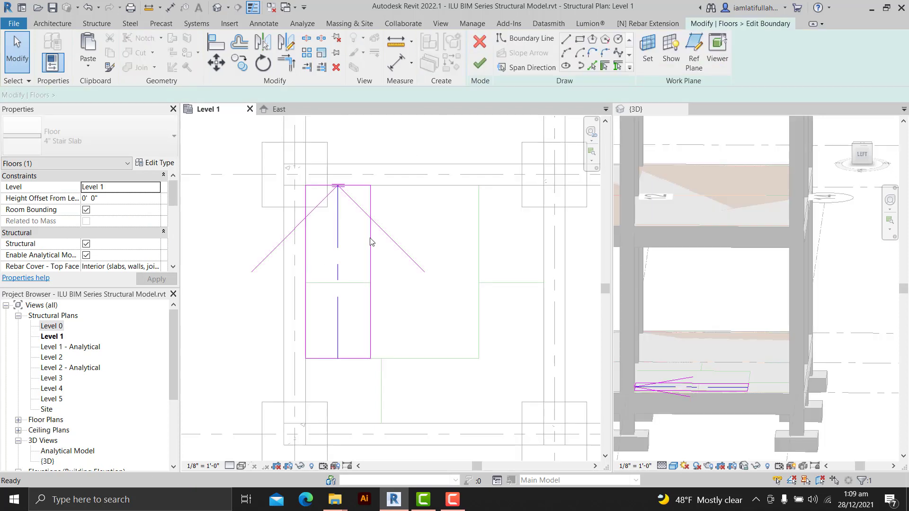
- Set the slope arrow's Height Offset at Tail to 4' 0" and finish the boundary sketch
{"action": "left_click", "coordinate": [370, 232]}
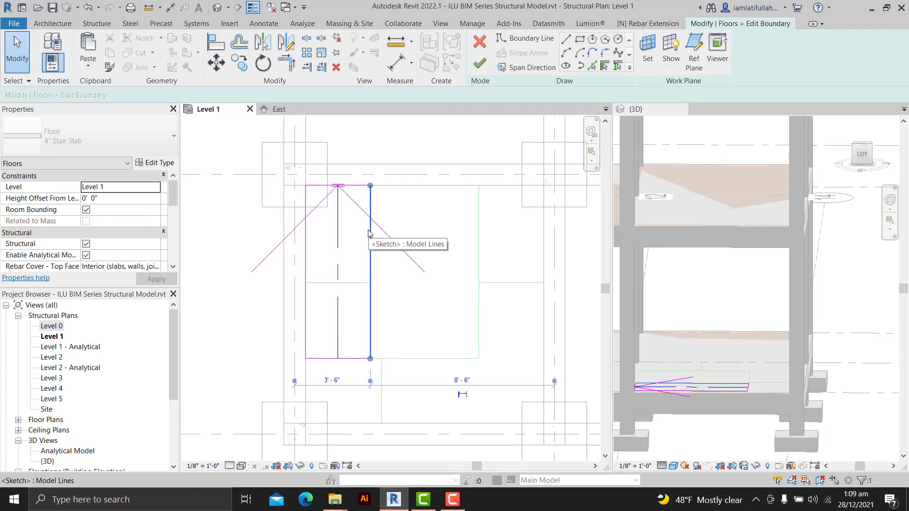
{"action": "left_click", "coordinate": [425, 222]}
{"action": "left_click", "coordinate": [338, 222]}
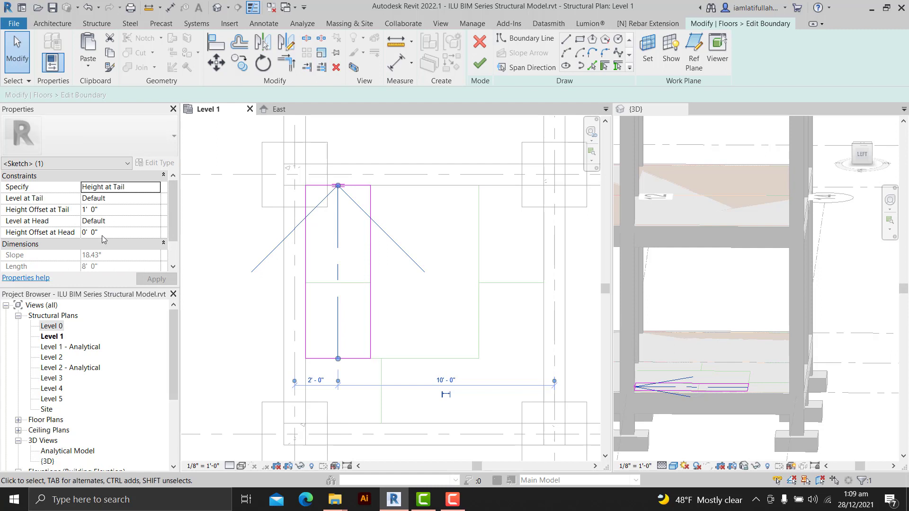
{"action": "left_click", "coordinate": [107, 211]}
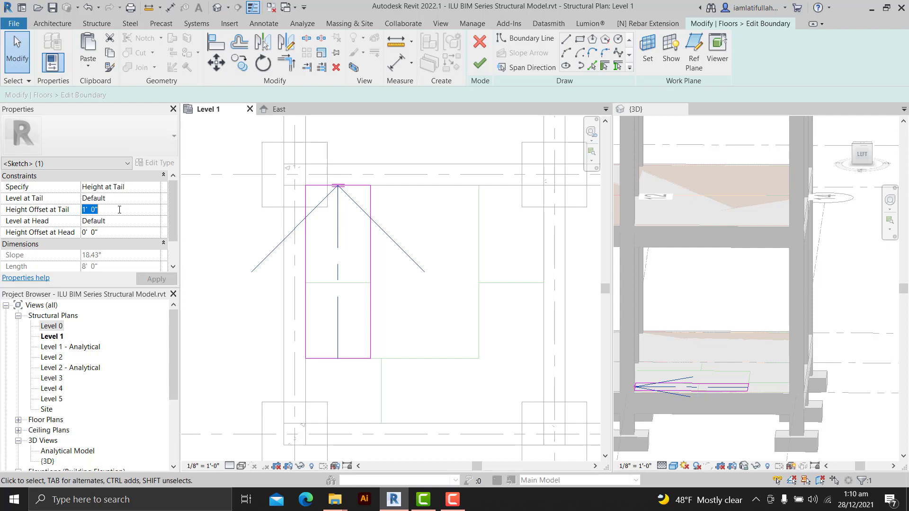
{"action": "type", "text": "4"}
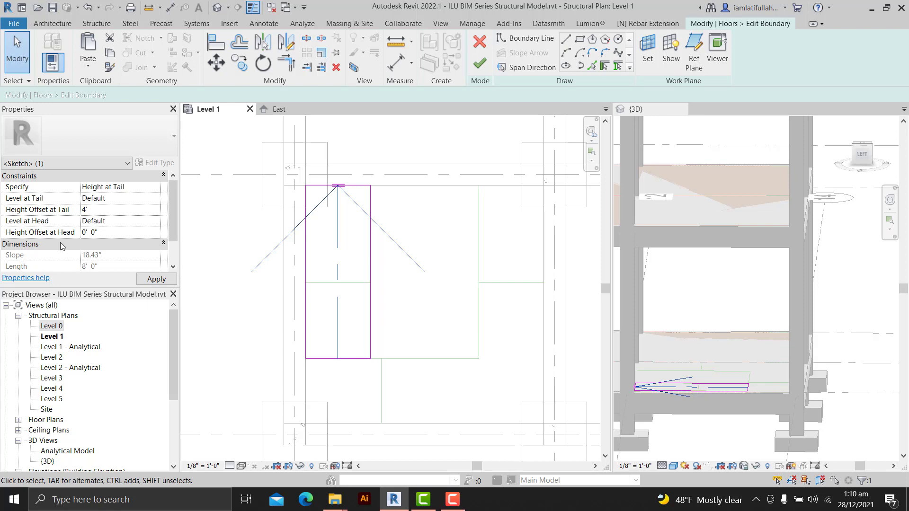
{"action": "left_click", "coordinate": [161, 280]}
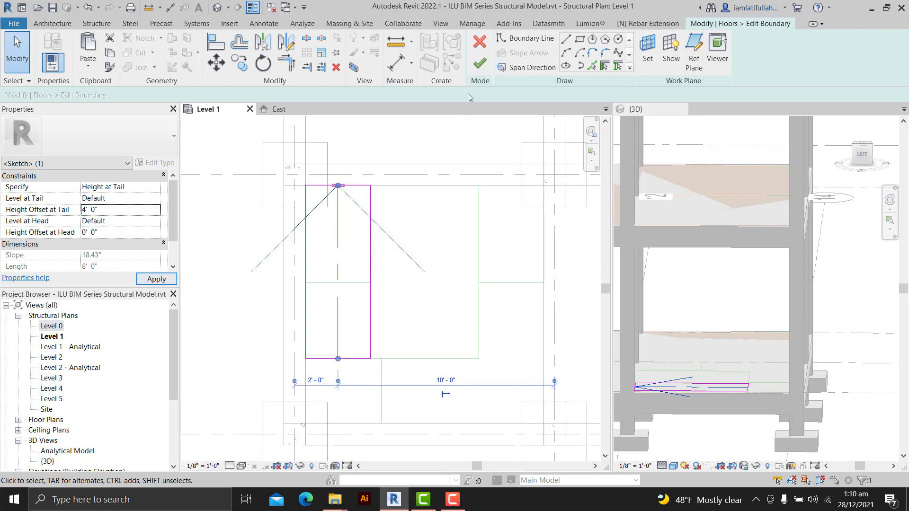
{"action": "left_click", "coordinate": [478, 65]}
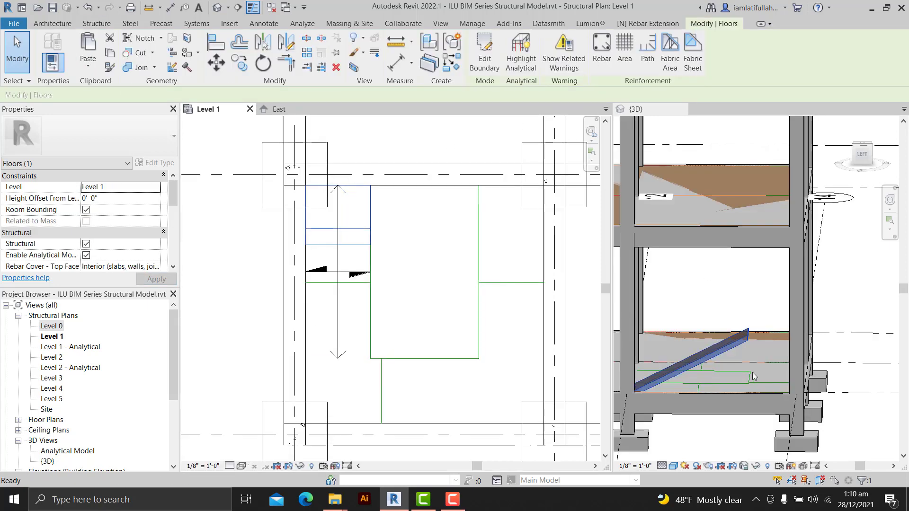
{"action": "left_click", "coordinate": [508, 325]}
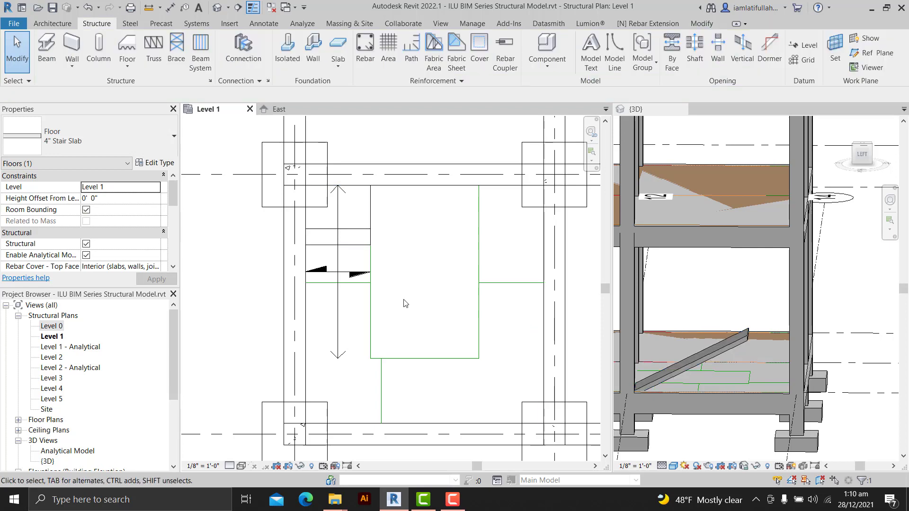
- Mirror a copy of the sloped stair slab to the right side of the bay about a vertical axis through the middle of the U-shaped lines
{"action": "left_click", "coordinate": [367, 305]}
{"action": "left_click", "coordinate": [413, 296]}
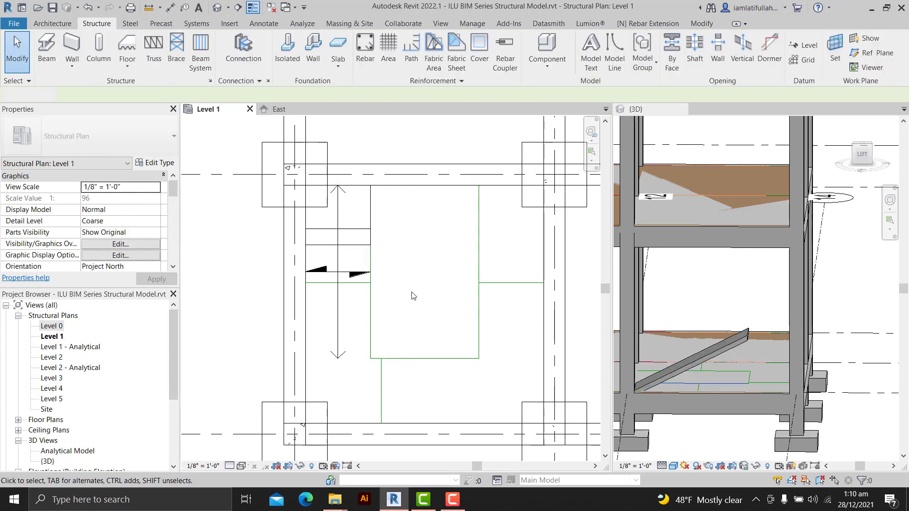
{"action": "left_click", "coordinate": [362, 235]}
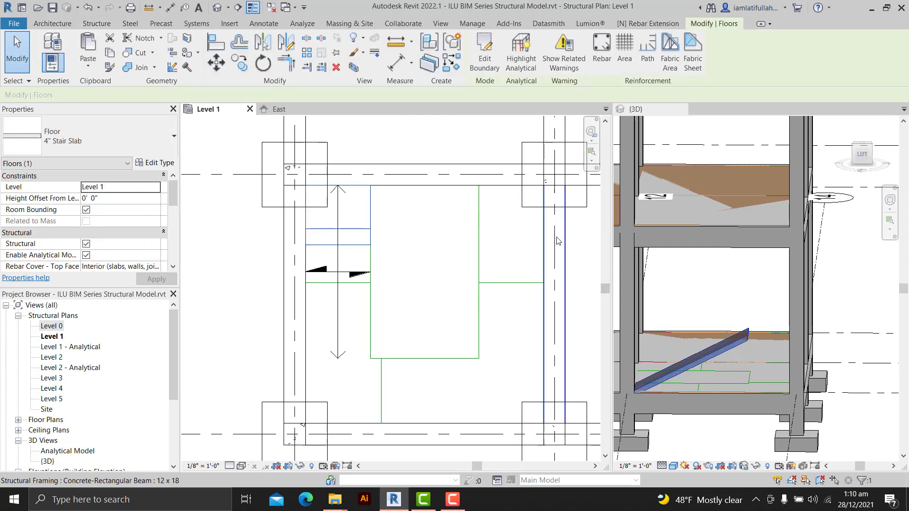
{"action": "left_click", "coordinate": [286, 48]}
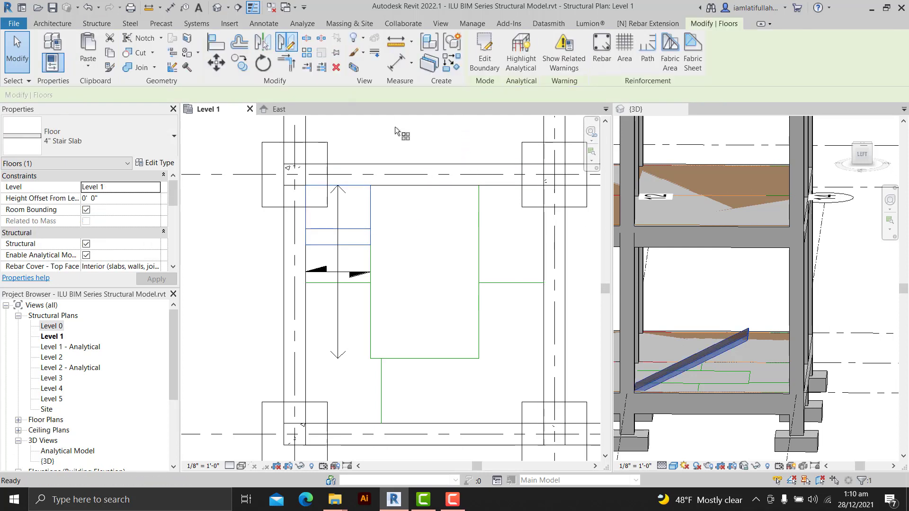
{"action": "left_click", "coordinate": [424, 186]}
{"action": "left_click", "coordinate": [432, 237]}
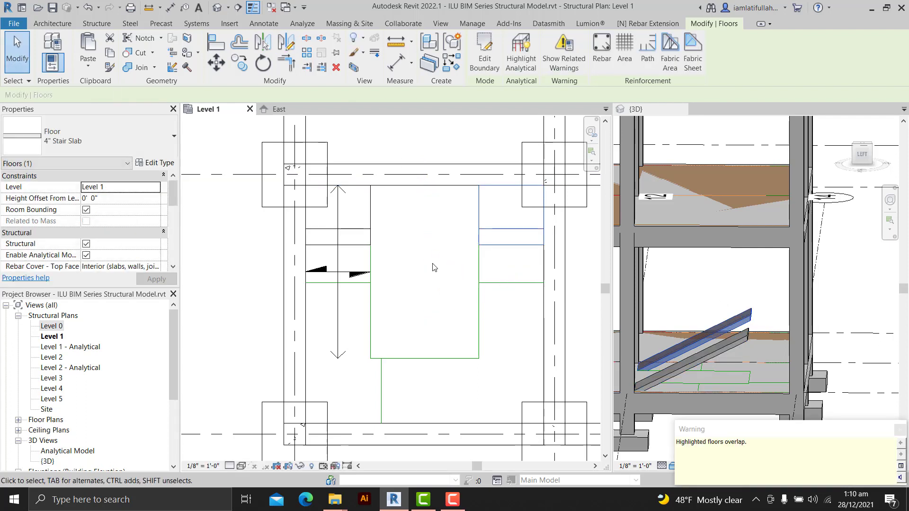
- Open the boundary sketch of the mirrored stair slab for editing and inspect its slope arrow properties
{"action": "left_click", "coordinate": [484, 52]}
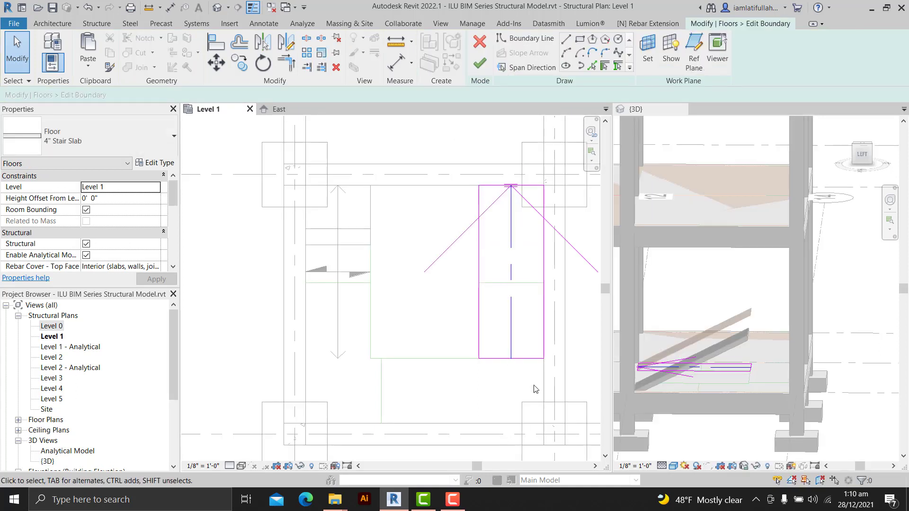
{"action": "left_click", "coordinate": [488, 216]}
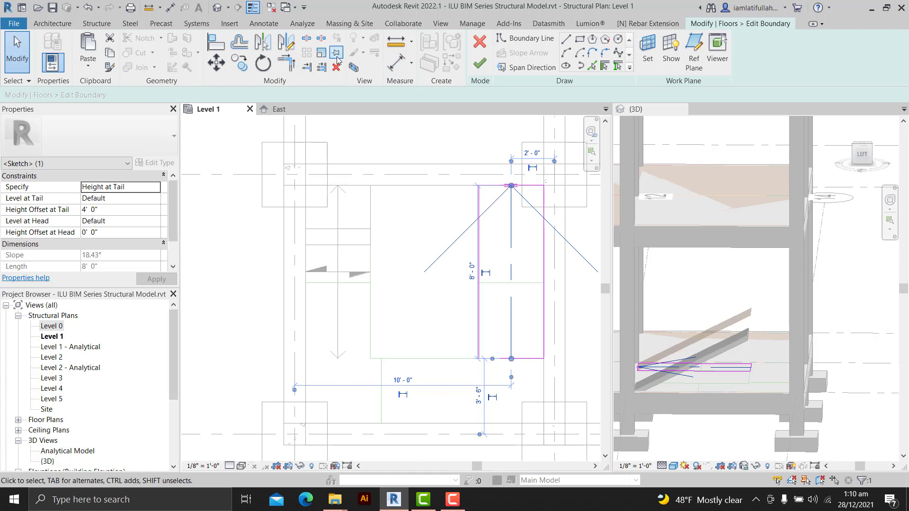
{"action": "left_click", "coordinate": [417, 205]}
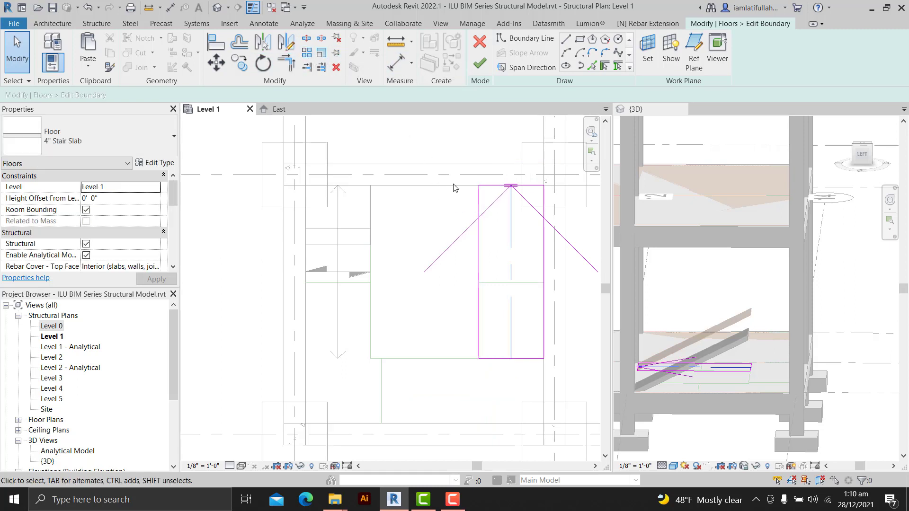
- Try to mirror the slab's boundary lines without copying about a horizontal axis through the midpoints of the long edges
{"action": "mouse_move", "coordinate": [434, 161]}
{"action": "left_mouse_down"}
{"action": "mouse_move", "coordinate": [559, 343]}
{"action": "mouse_move", "coordinate": [575, 385]}
{"action": "left_mouse_up"}
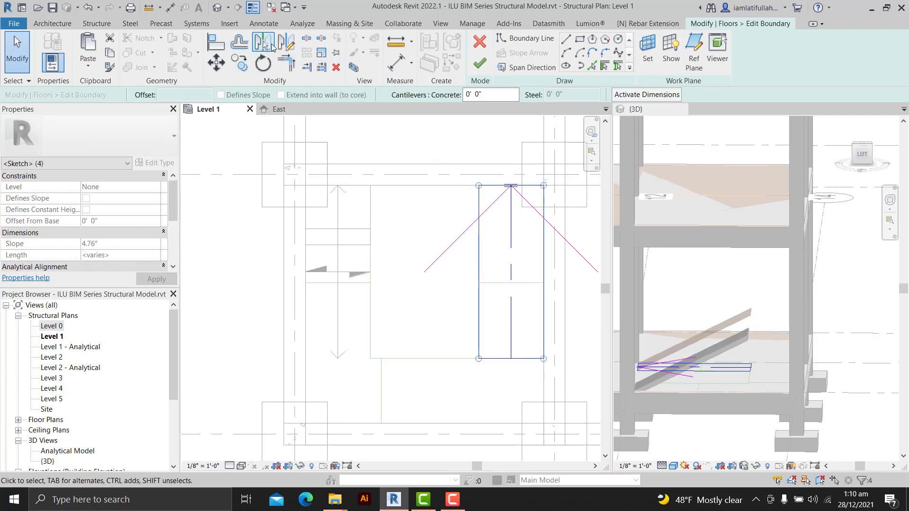
{"action": "left_click", "coordinate": [284, 45]}
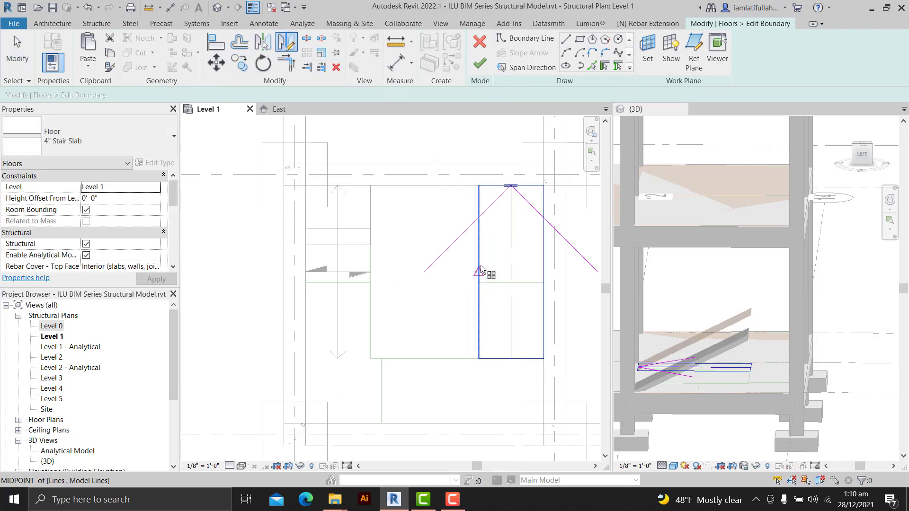
{"action": "left_click", "coordinate": [481, 276]}
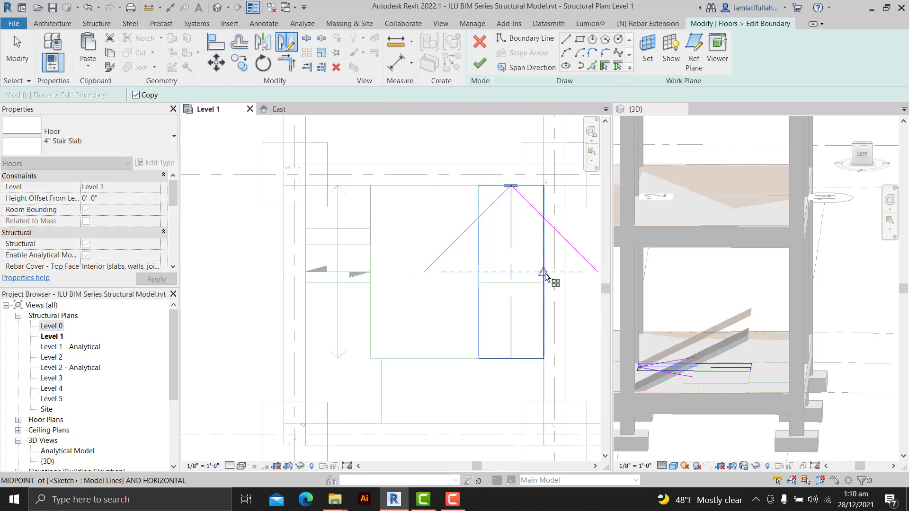
{"action": "left_click", "coordinate": [136, 94]}
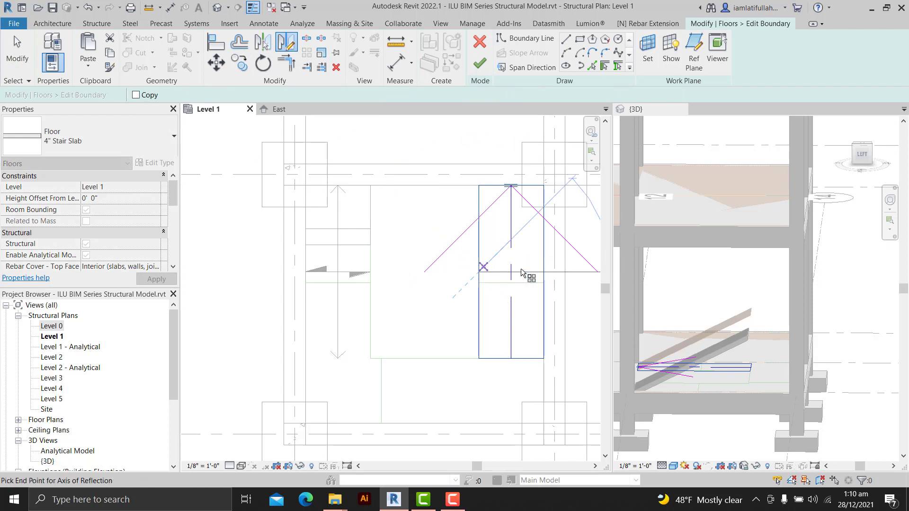
{"action": "left_click", "coordinate": [545, 274]}
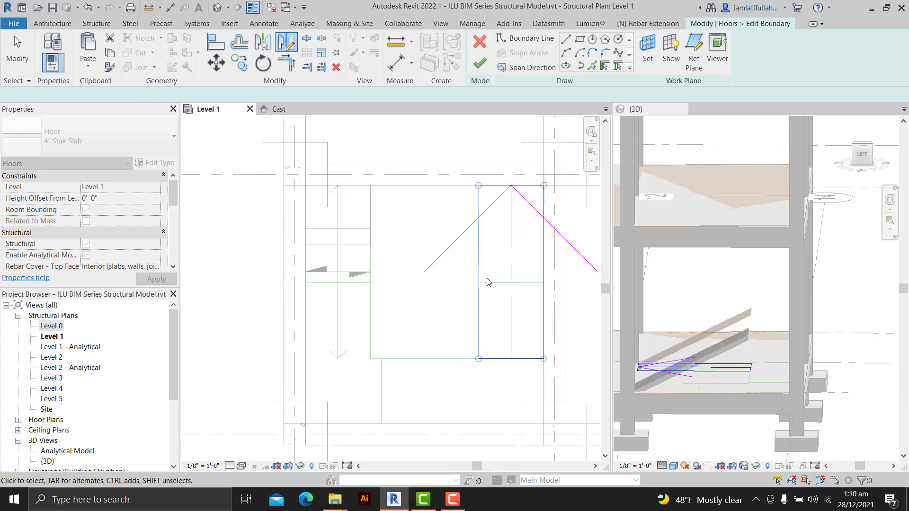
{"action": "left_click", "coordinate": [461, 202]}
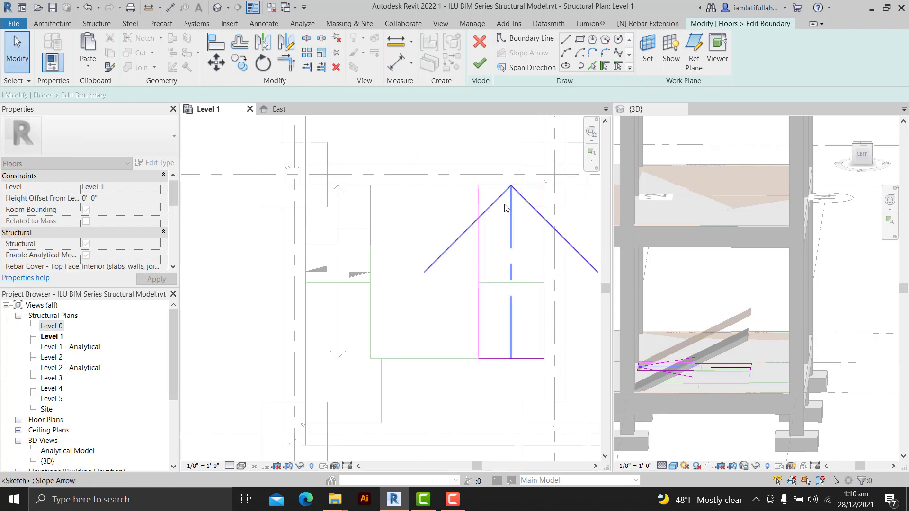
- Replace the mirrored slab's slope arrow with one running from the midpoint of its upper short edge to the midpoint of its lower short edge
{"action": "left_click", "coordinate": [506, 202]}
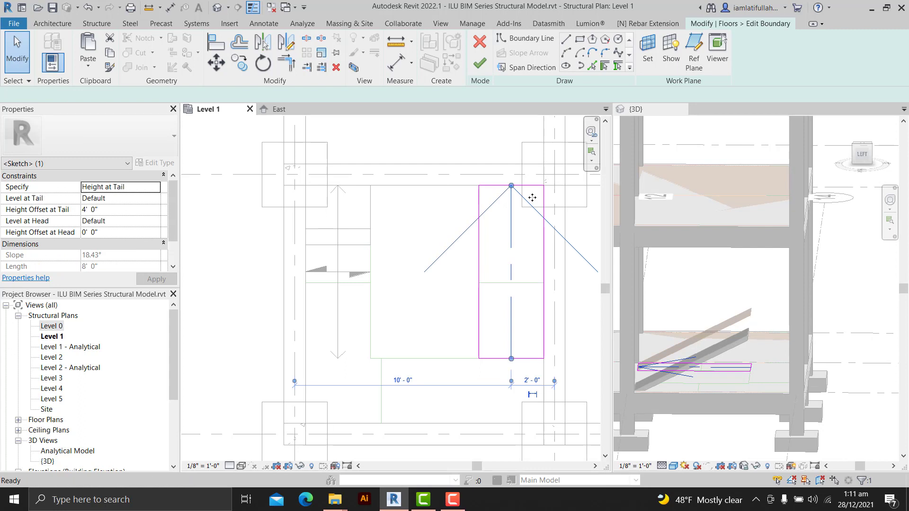
{"action": "key", "text": "Delete"}
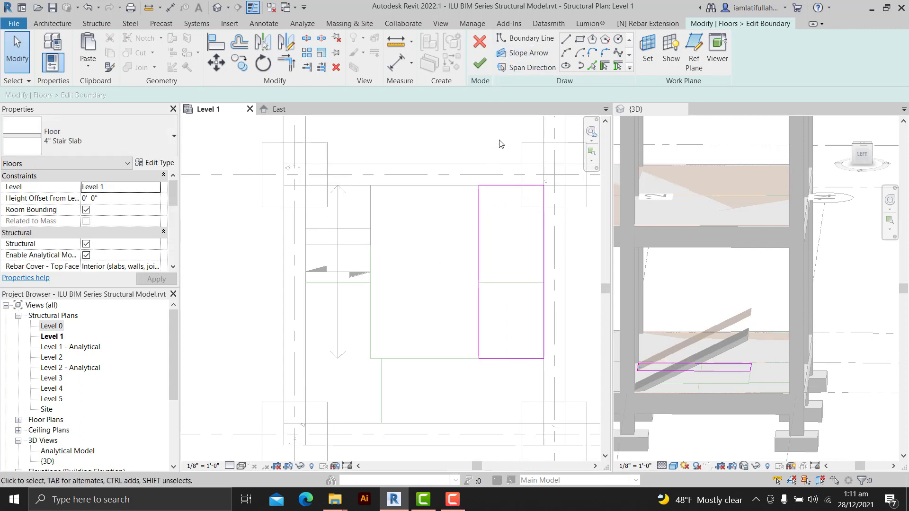
{"action": "middle_click_drag", "start_coordinate": [500, 144], "coordinate": [441, 157]}
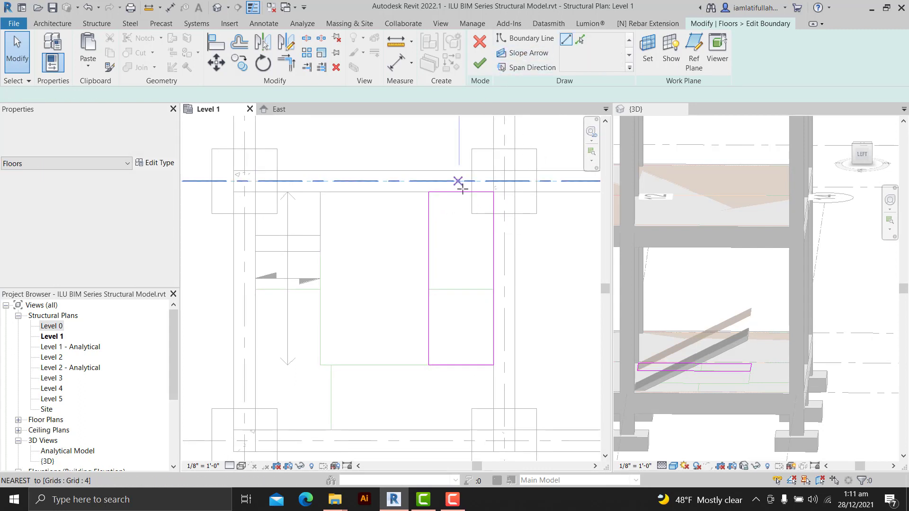
{"action": "left_click", "coordinate": [461, 289]}
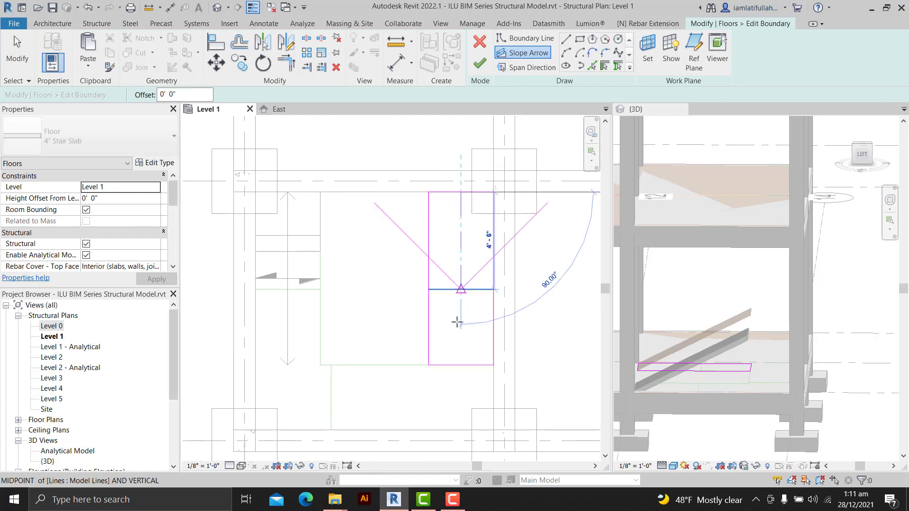
{"action": "left_click", "coordinate": [461, 365]}
{"action": "key", "text": "Escape"}
{"action": "key", "text": "Escape"}
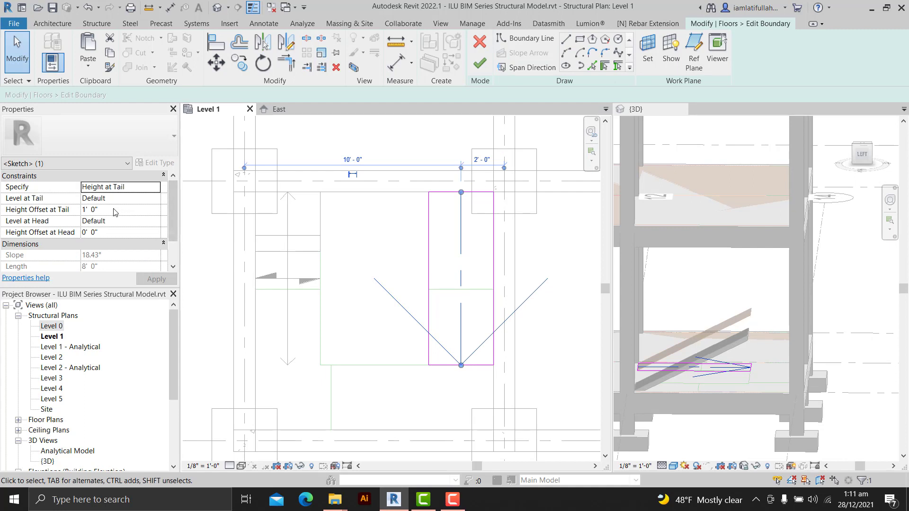
- Set the slope arrow's Height Offset at Tail to 12' 0" and at Head to 8' 0", and try to finish the boundary sketch
{"action": "left_click", "coordinate": [114, 212]}
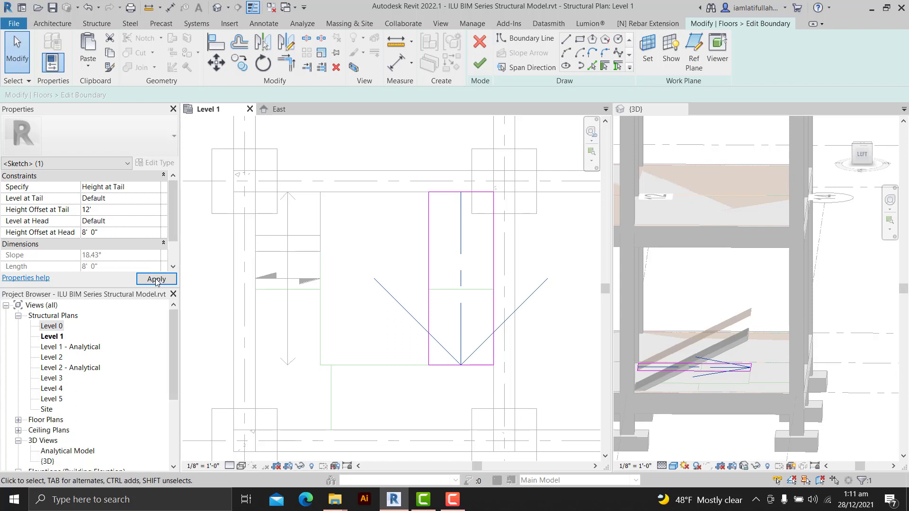
{"action": "left_click", "coordinate": [421, 323]}
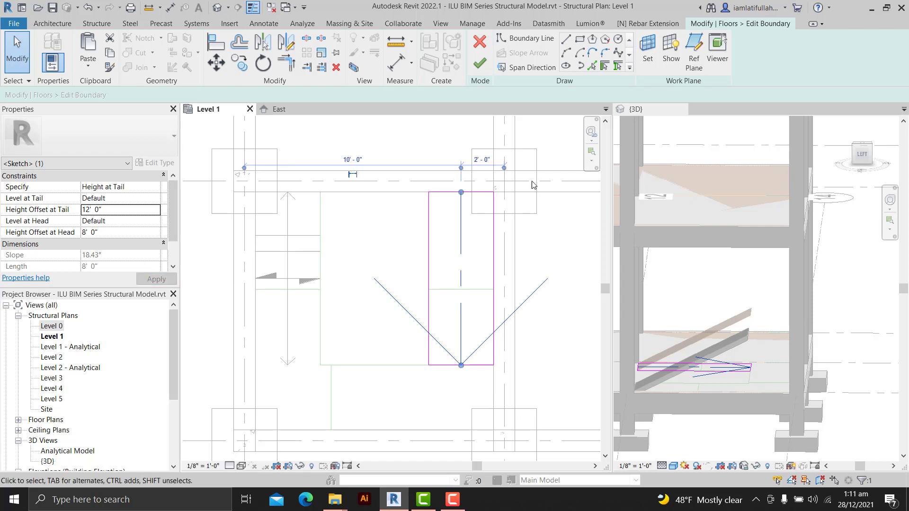
{"action": "left_click", "coordinate": [481, 64]}
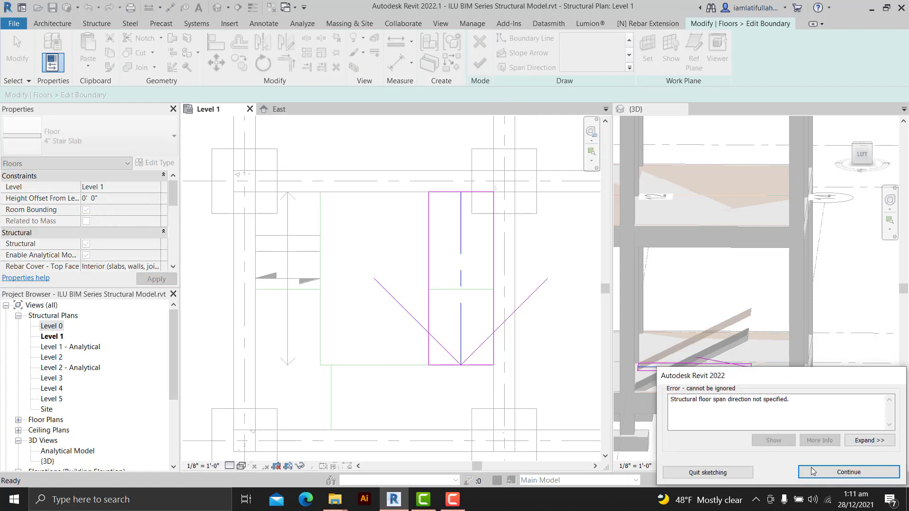
{"action": "left_click", "coordinate": [828, 472]}
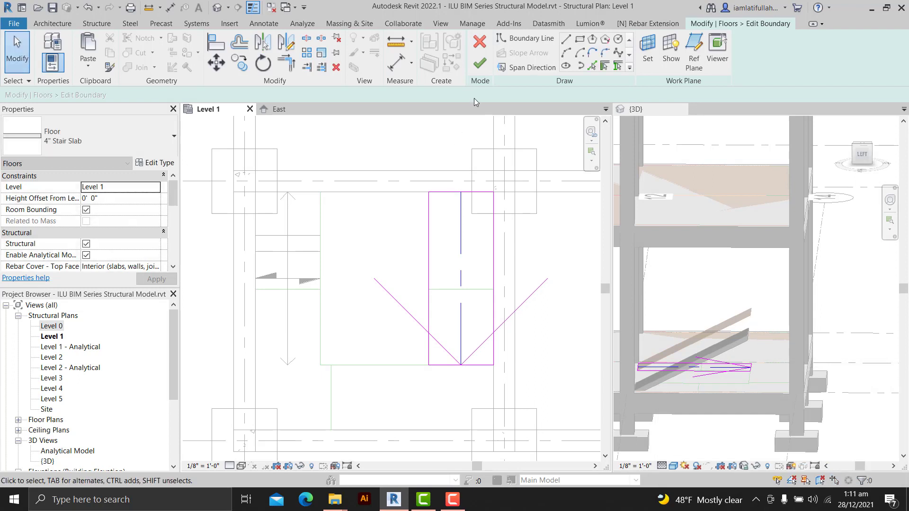
{"action": "left_click", "coordinate": [480, 66]}
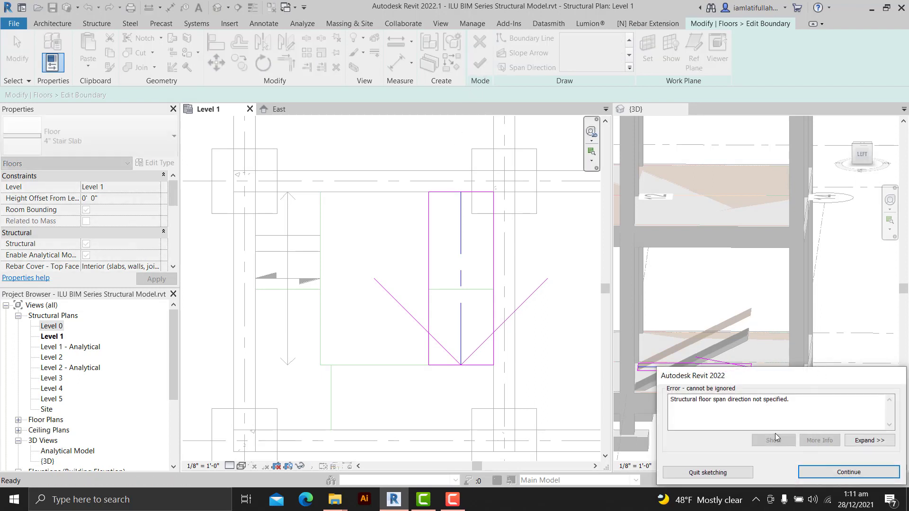
{"action": "left_click", "coordinate": [876, 476]}
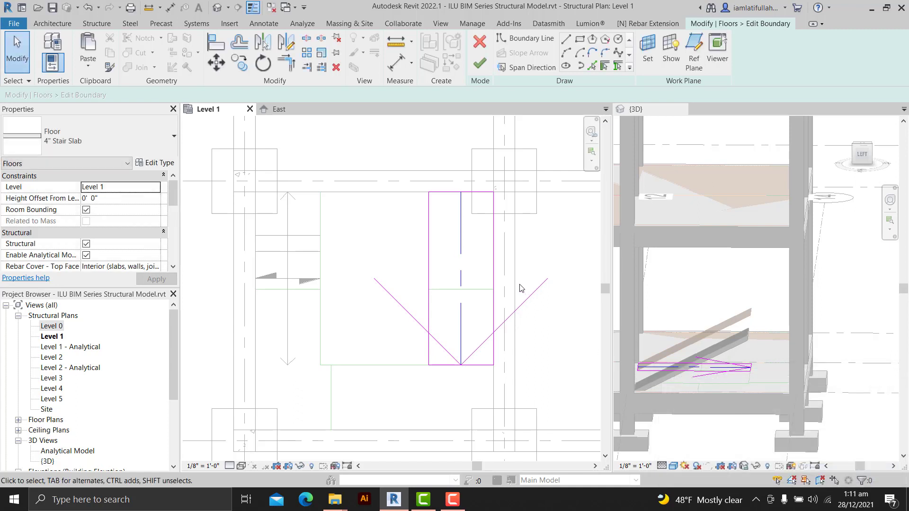
- Assign the span direction to the slab's long inner edge and finish the boundary sketch
{"action": "scroll", "coordinate": [521, 288], "scroll_direction": "up", "scroll_amount": 1}
{"action": "left_click", "coordinate": [534, 66]}
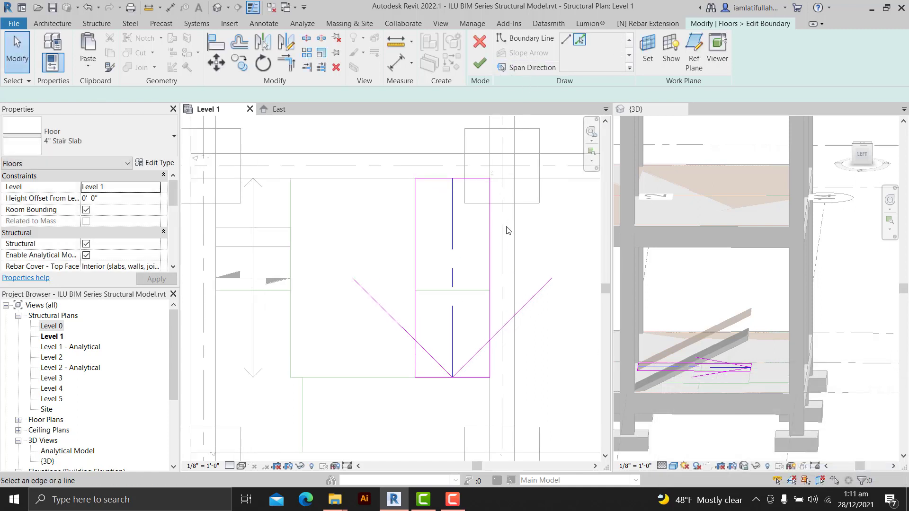
{"action": "left_click", "coordinate": [419, 253]}
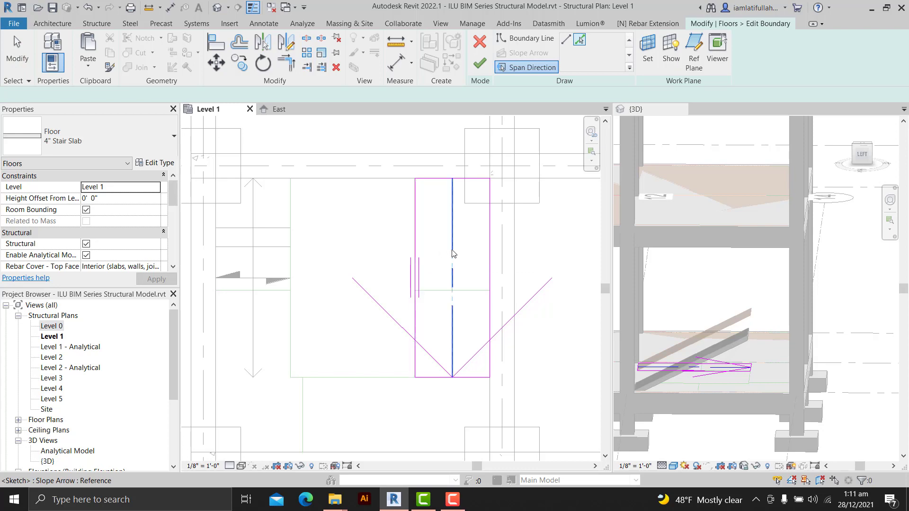
{"action": "left_click", "coordinate": [486, 64]}
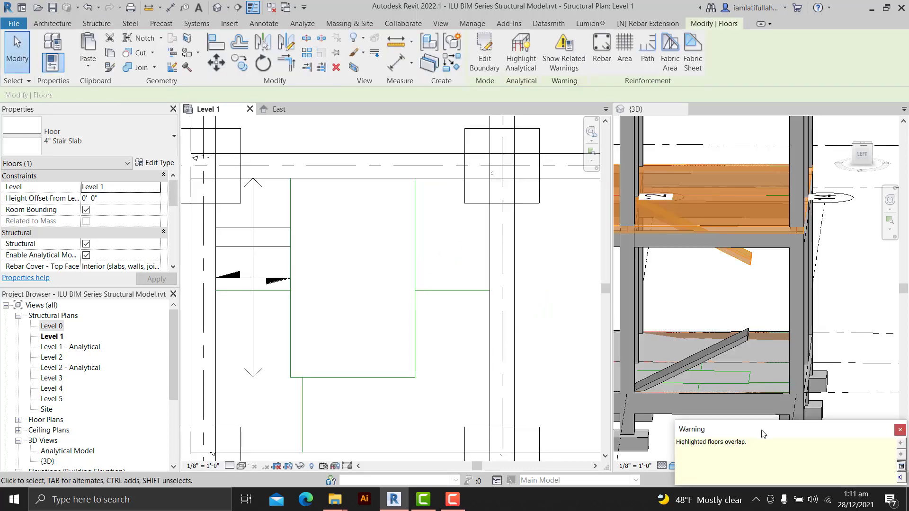
{"action": "left_click", "coordinate": [873, 419]}
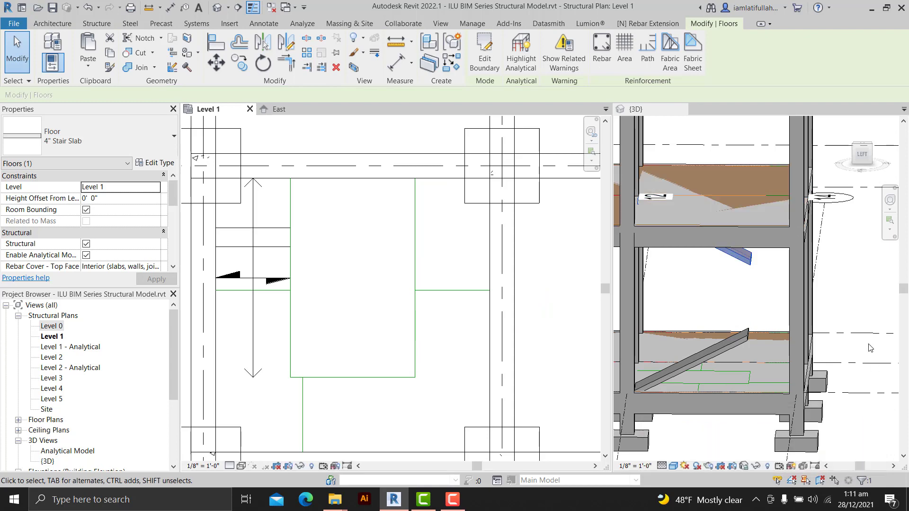
- Examine the two sloped stair slabs in the 3D view from the Left orientation
{"action": "left_click", "coordinate": [781, 305]}
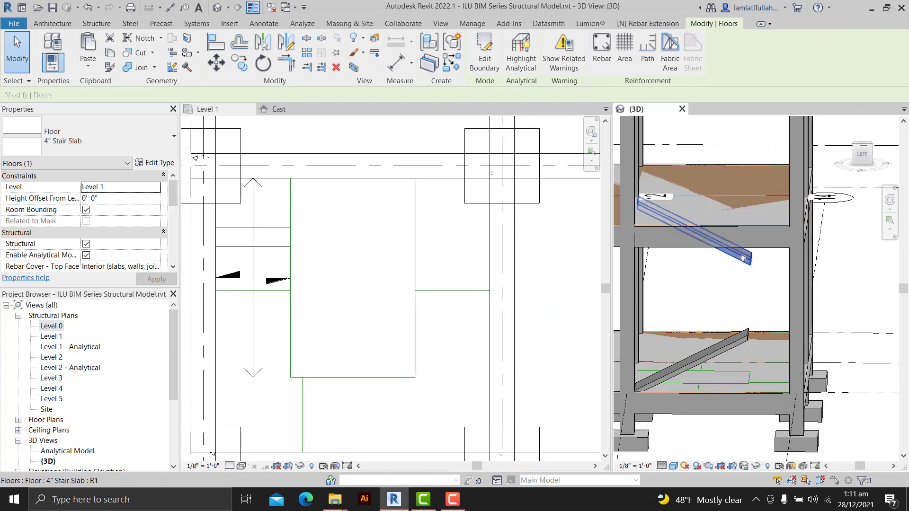
{"action": "middle_click_drag", "start_coordinate": [727, 315], "coordinate": [699, 337], "text": "shift"}
{"action": "left_click", "coordinate": [859, 155]}
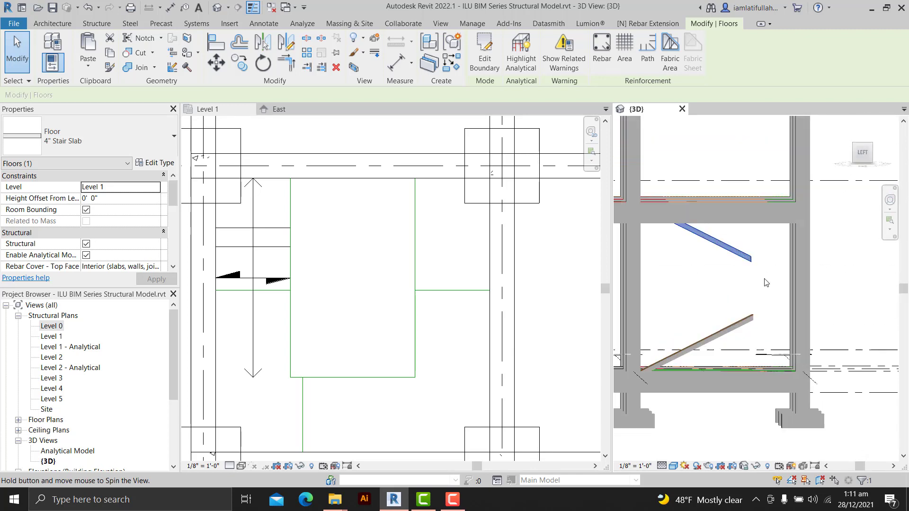
{"action": "scroll", "coordinate": [711, 298], "scroll_direction": "up", "scroll_amount": 3}
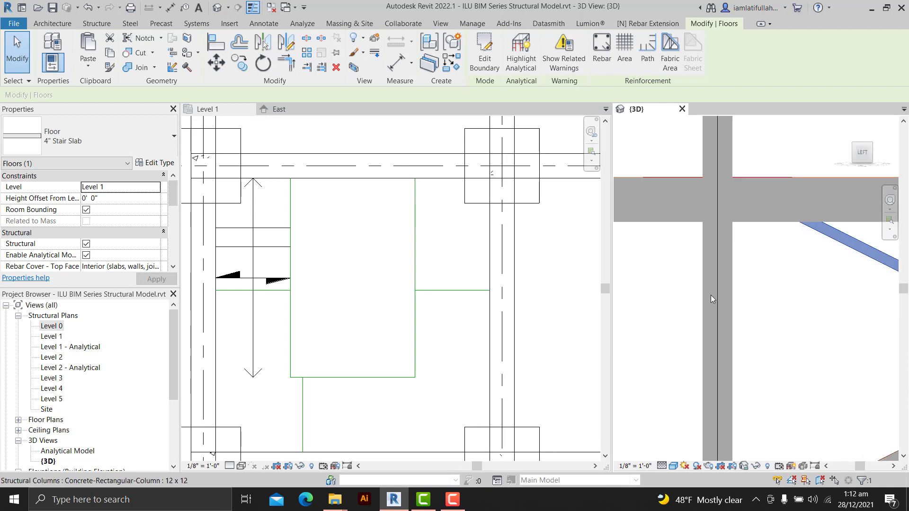
{"action": "scroll", "coordinate": [698, 294], "scroll_direction": "down", "scroll_amount": 3}
{"action": "middle_click_drag", "start_coordinate": [769, 354], "coordinate": [739, 328]}
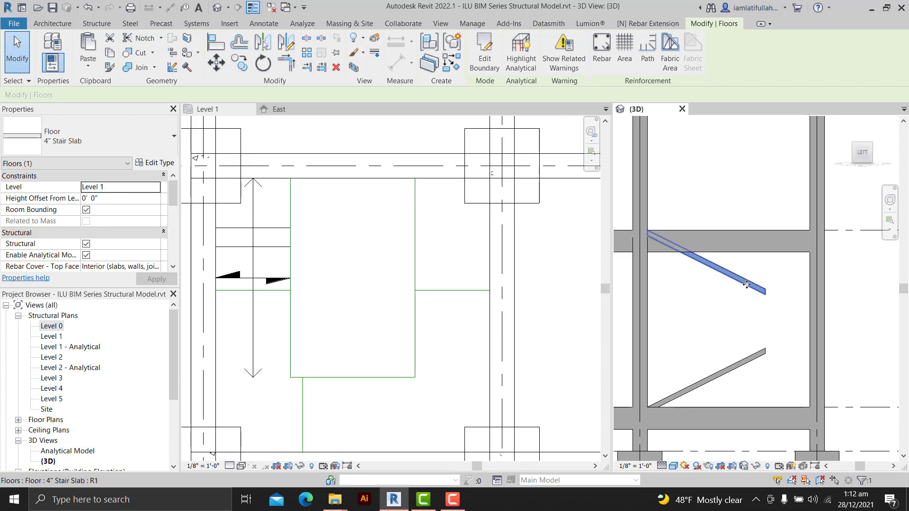
- Sketch a 3' 0" by 3' 0" rectangular 4" Stair Slab floor between the left flight's lower end and the beam corner in Level 1
{"action": "left_click", "coordinate": [365, 284]}
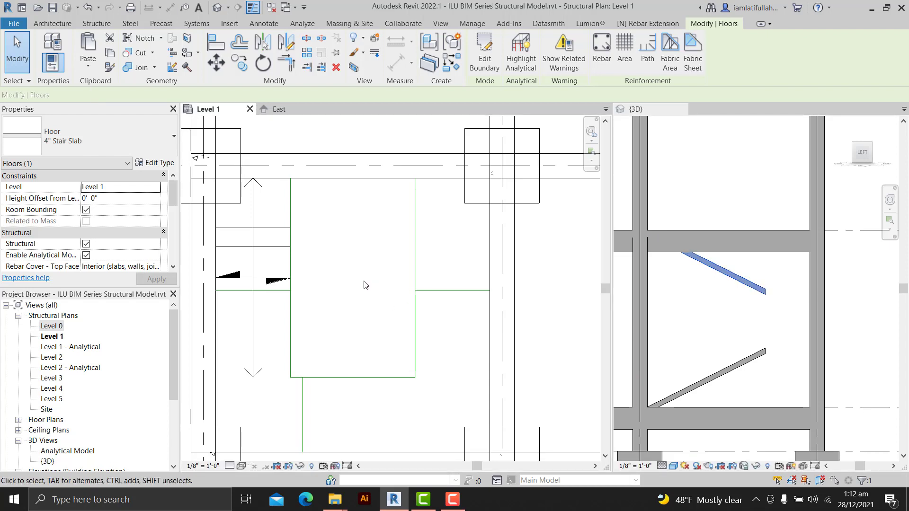
{"action": "middle_click_drag", "start_coordinate": [364, 288], "coordinate": [371, 230]}
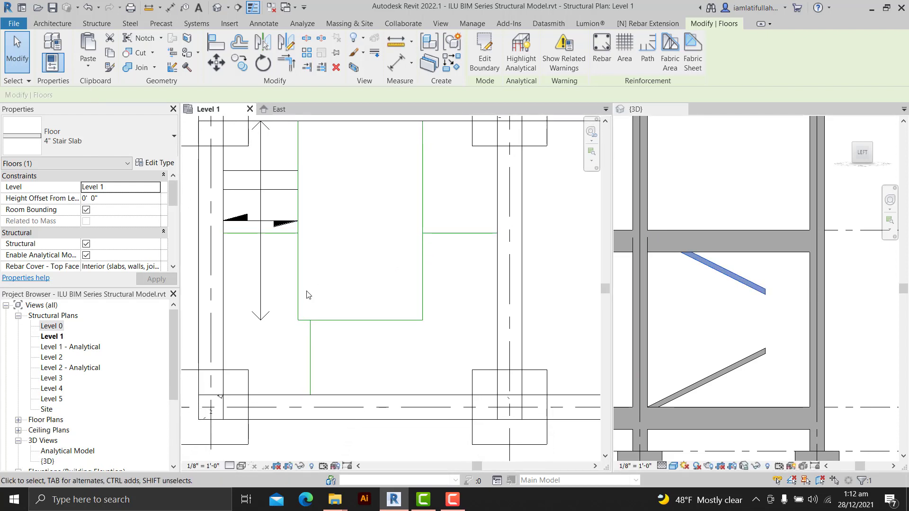
{"action": "left_click", "coordinate": [331, 304]}
{"action": "middle_click_drag", "start_coordinate": [335, 302], "coordinate": [375, 293]}
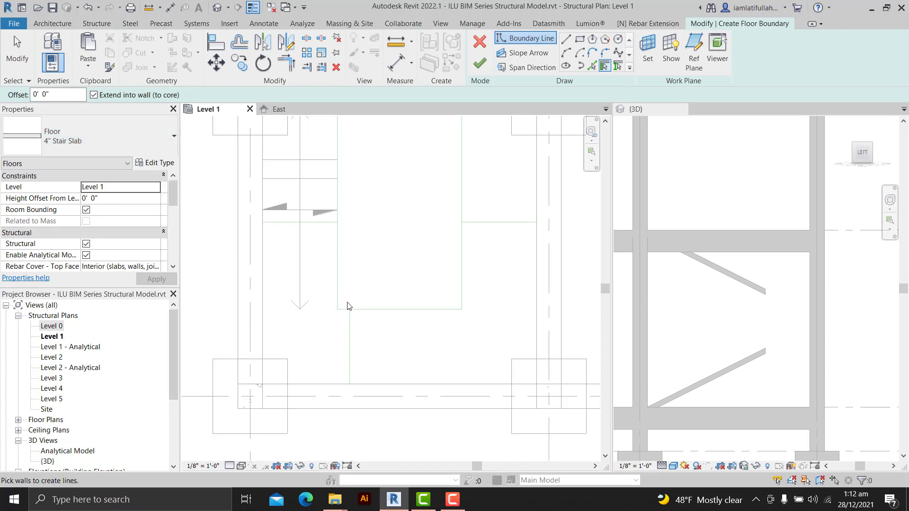
{"action": "left_click", "coordinate": [579, 39]}
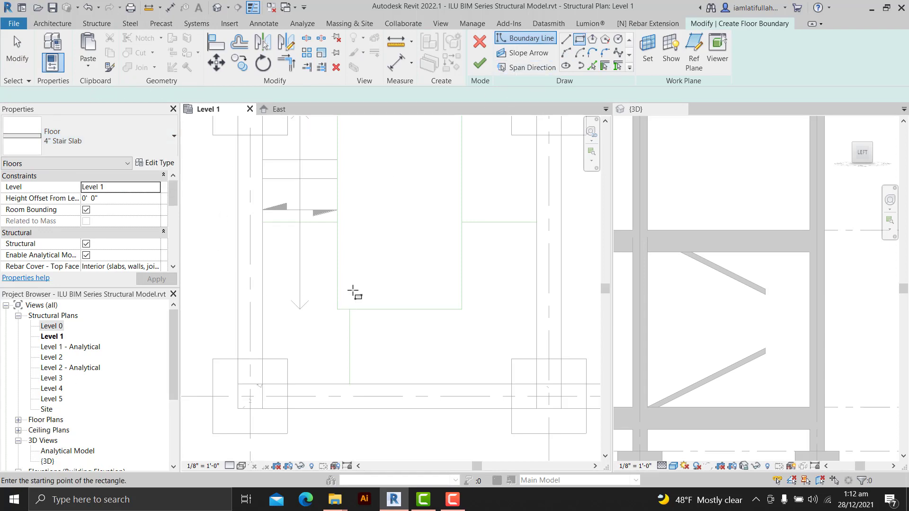
{"action": "left_click", "coordinate": [337, 309]}
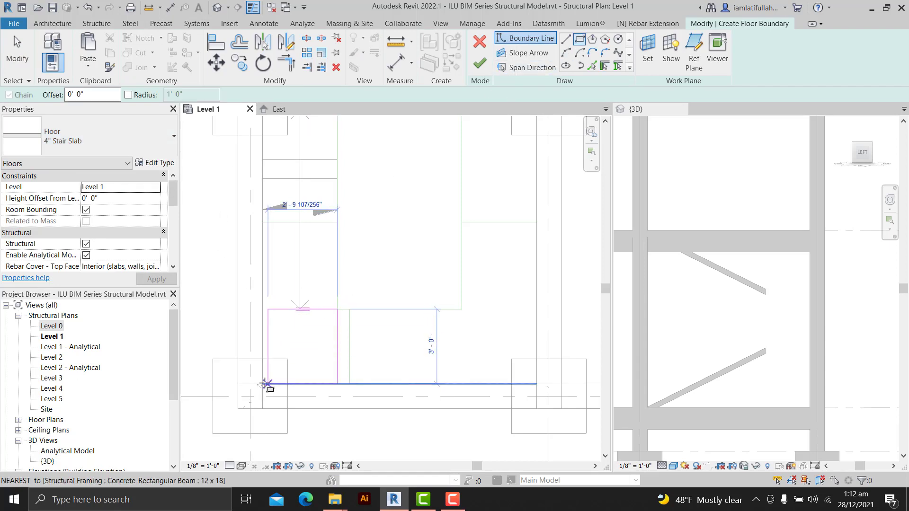
{"action": "left_click", "coordinate": [262, 384]}
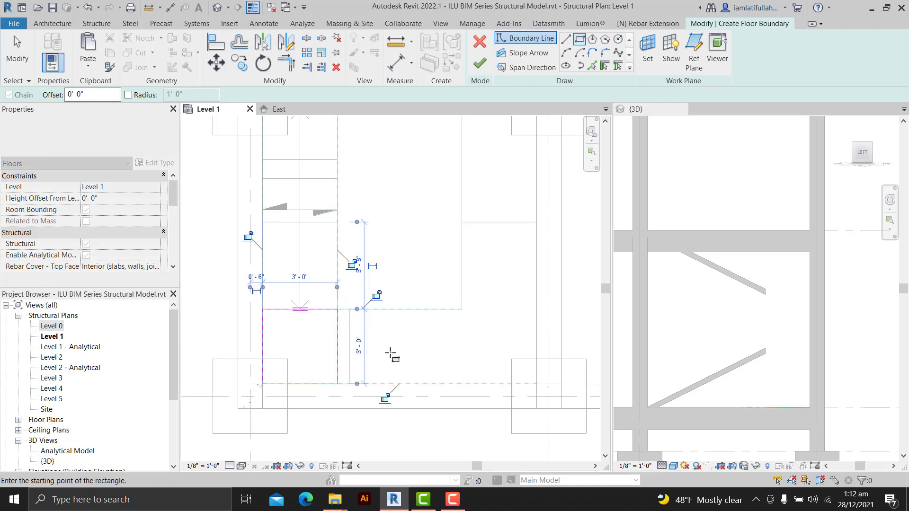
- Set the left landing's Height Offset From Level to 4' 0" and finish its floor sketch
{"action": "left_click", "coordinate": [144, 204]}
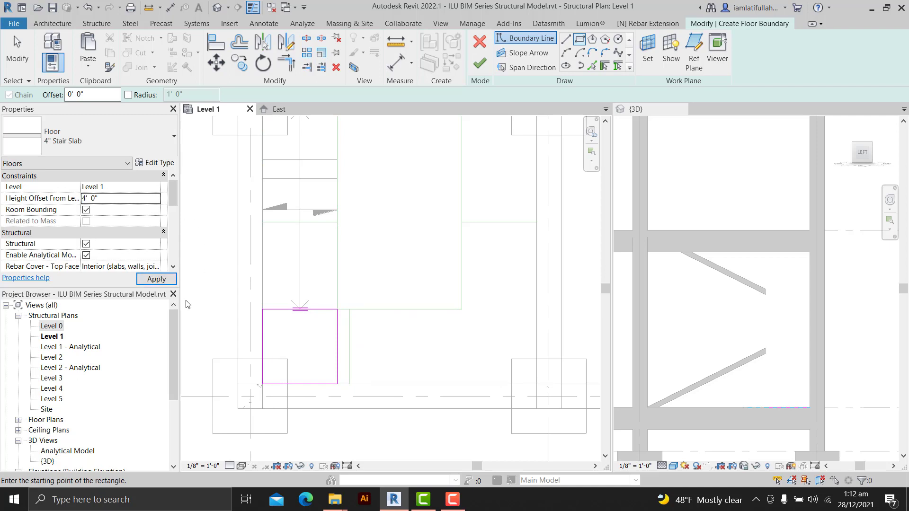
{"action": "left_click", "coordinate": [155, 279]}
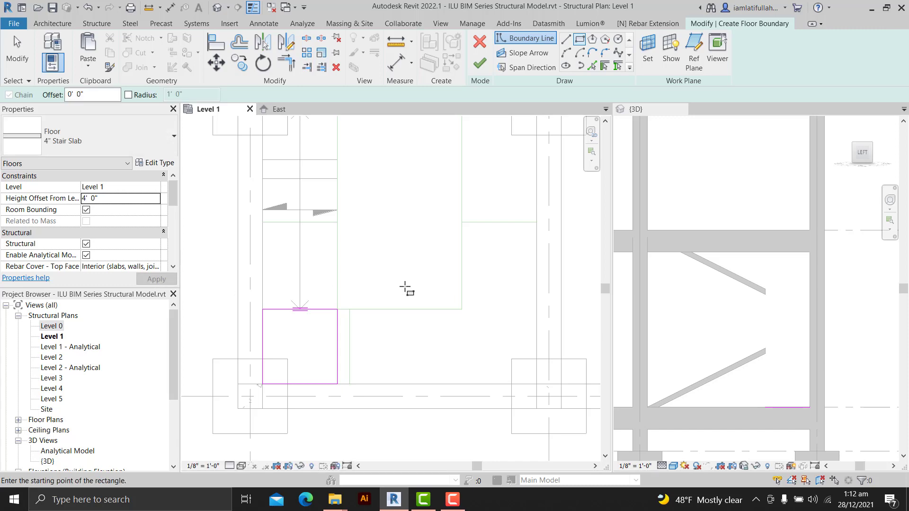
{"action": "left_click", "coordinate": [478, 66]}
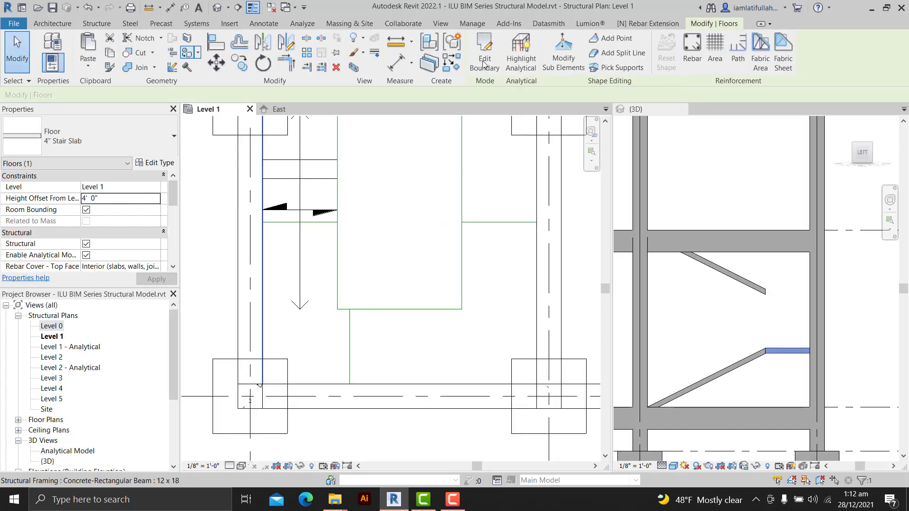
{"action": "key", "text": "Escape"}
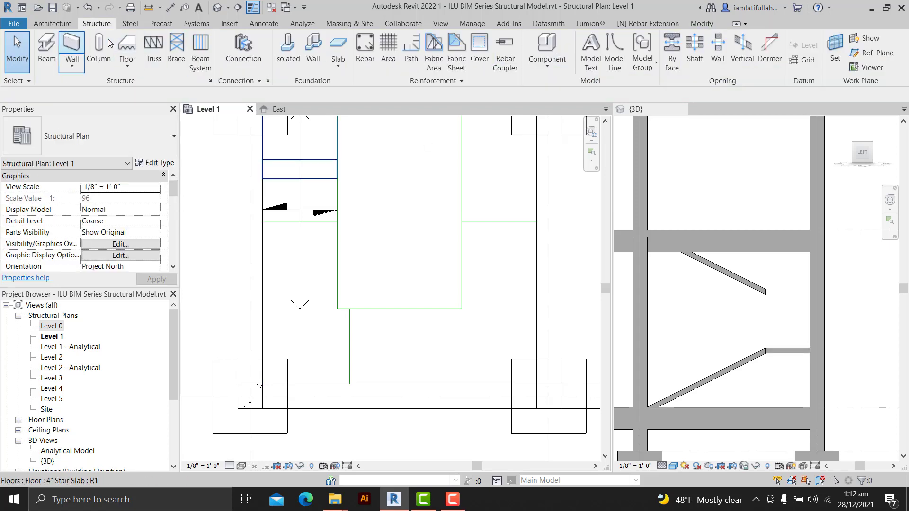
- Sketch a second 3' 0" by 3' 0" floor rectangle between the right flight's lower end and the right beam corner
{"action": "left_click", "coordinate": [126, 44]}
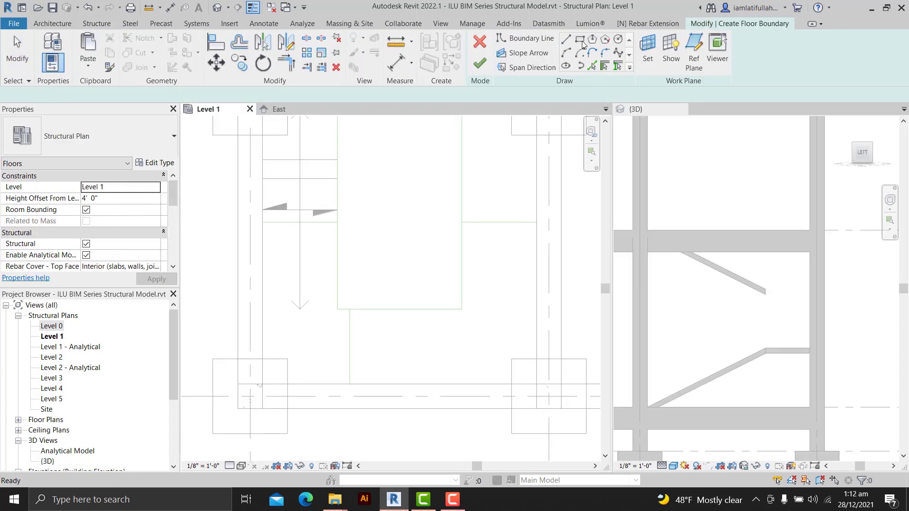
{"action": "left_click", "coordinate": [462, 309]}
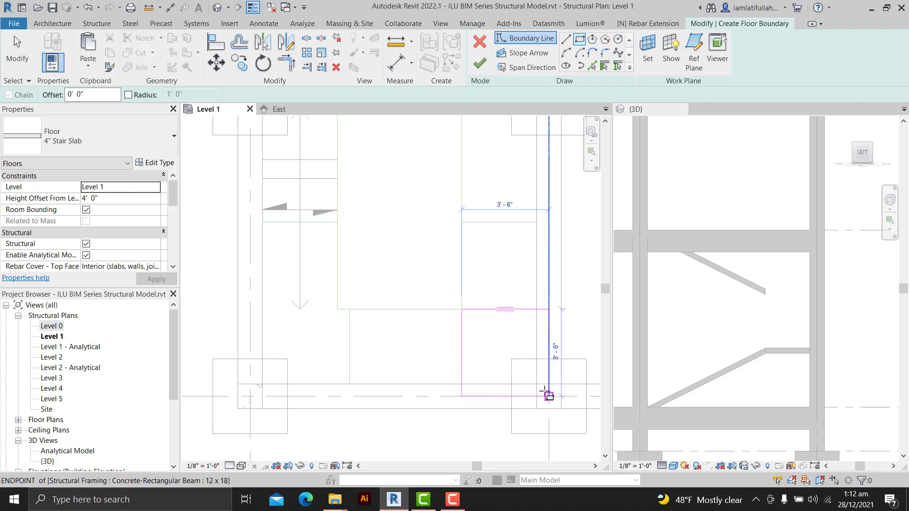
{"action": "left_click", "coordinate": [536, 384]}
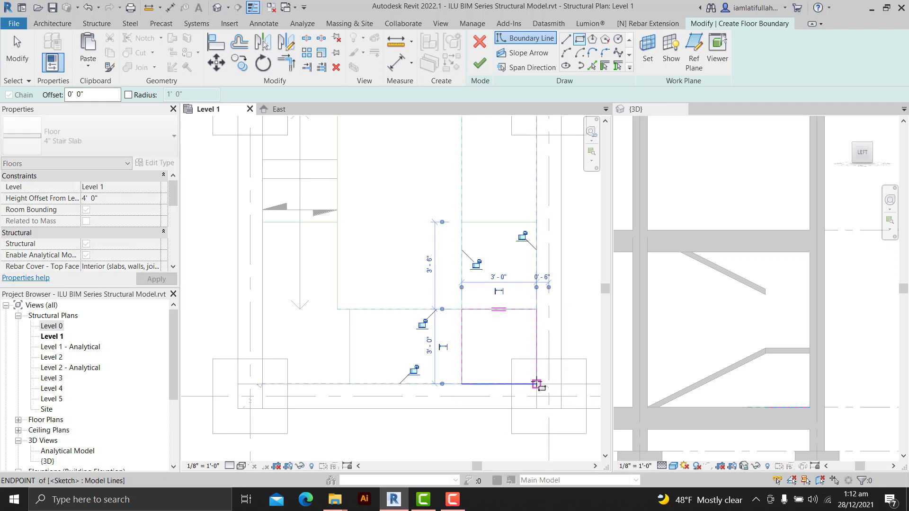
- Set the right landing's Height Offset From Level to 8' 0"
{"action": "left_click", "coordinate": [124, 199]}
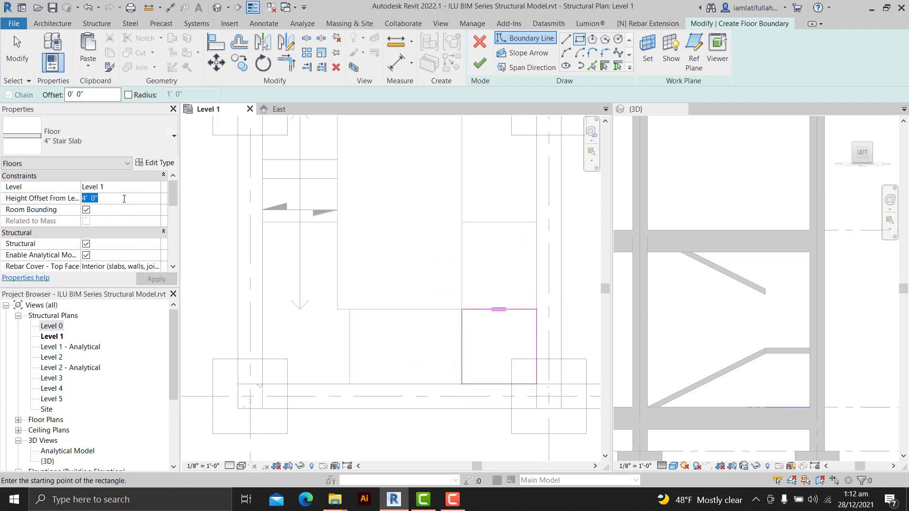
{"action": "type", "text": "8"}
{"action": "key", "text": "Return"}
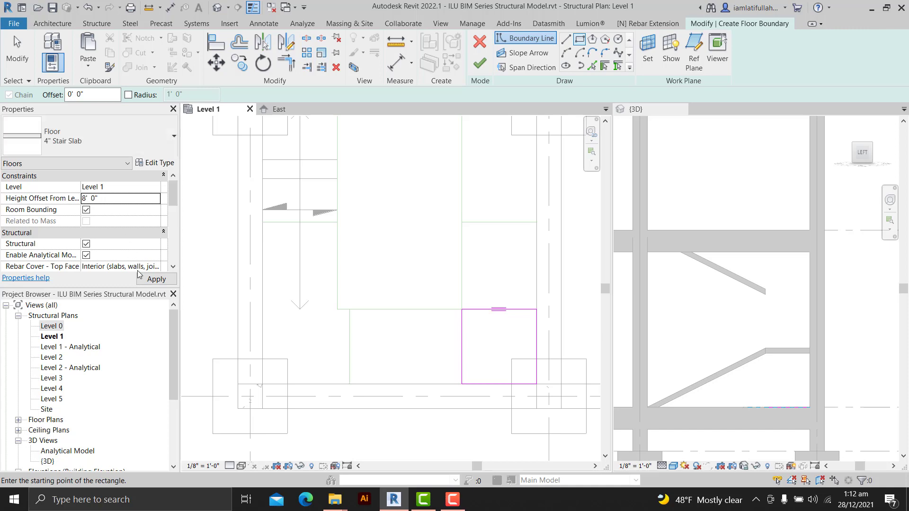
{"action": "left_click", "coordinate": [155, 279]}
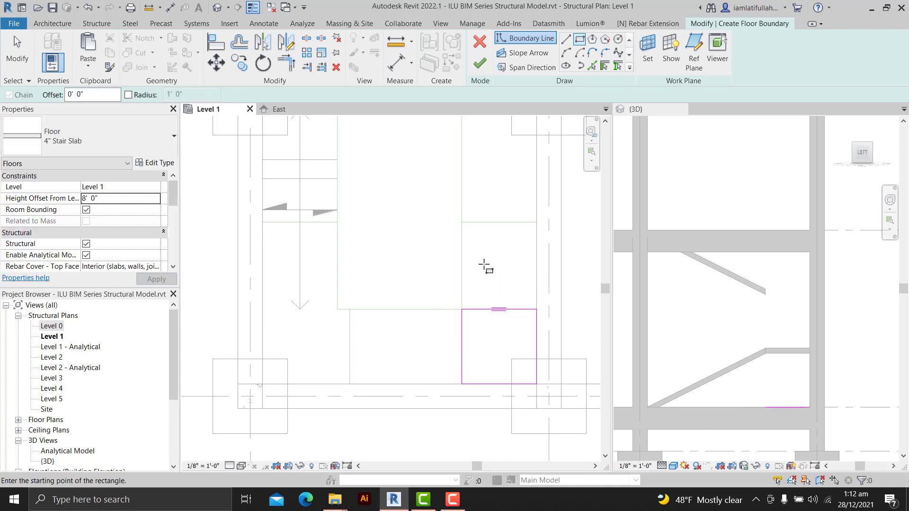
- Finish the right landing's floor sketch and check both landings in 3D
{"action": "left_click", "coordinate": [480, 63]}
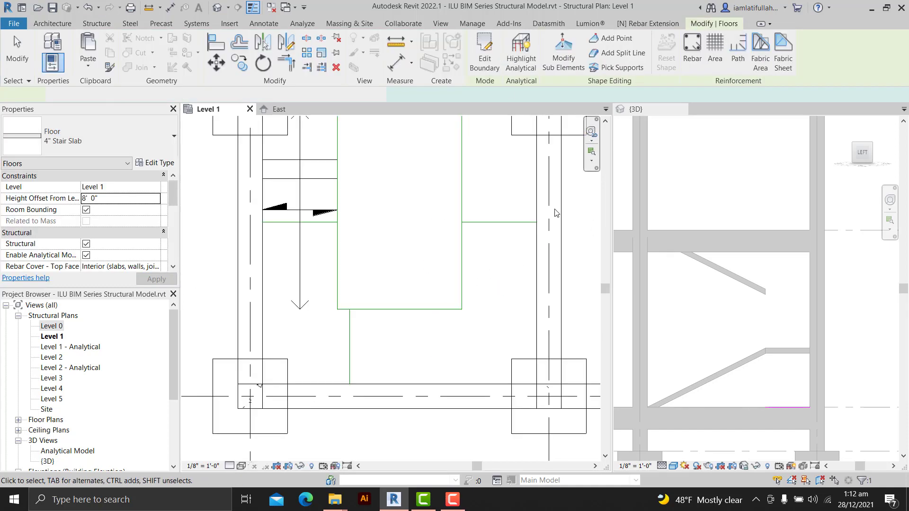
{"action": "left_click", "coordinate": [400, 272]}
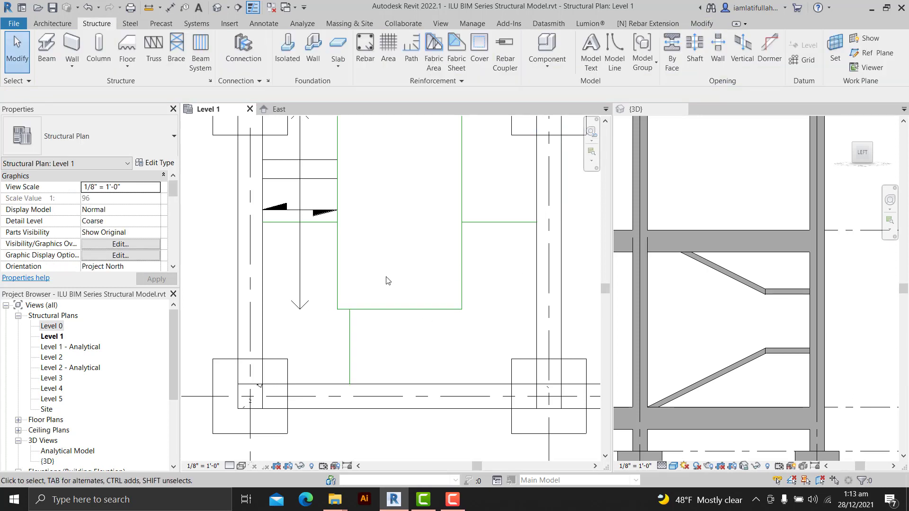
{"action": "left_click", "coordinate": [764, 312]}
{"action": "middle_click_drag", "start_coordinate": [764, 313], "coordinate": [825, 332], "text": "shift"}
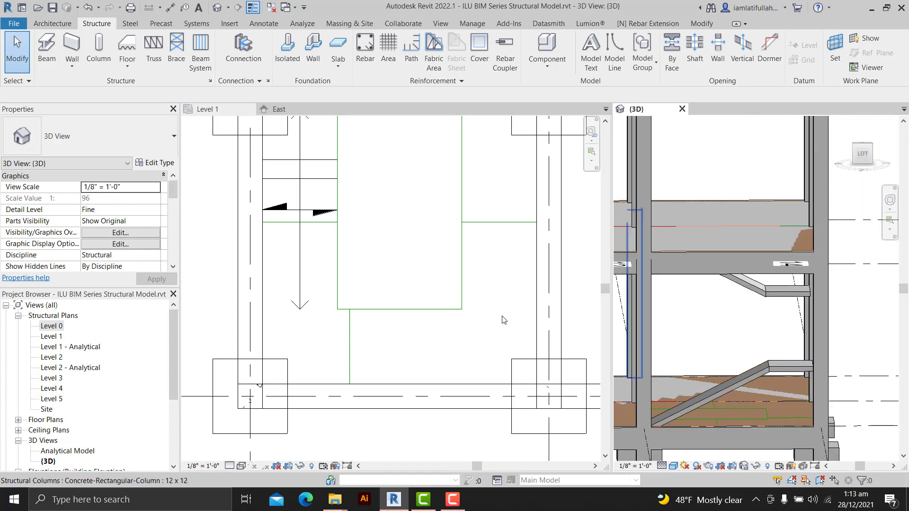
- Sketch a 5' 0" by 3' 0" rectangular 4" Stair Slab floor filling the gap between the left and right landings in Level 1
{"action": "left_click", "coordinate": [454, 339]}
{"action": "middle_click_drag", "start_coordinate": [454, 339], "coordinate": [445, 348]}
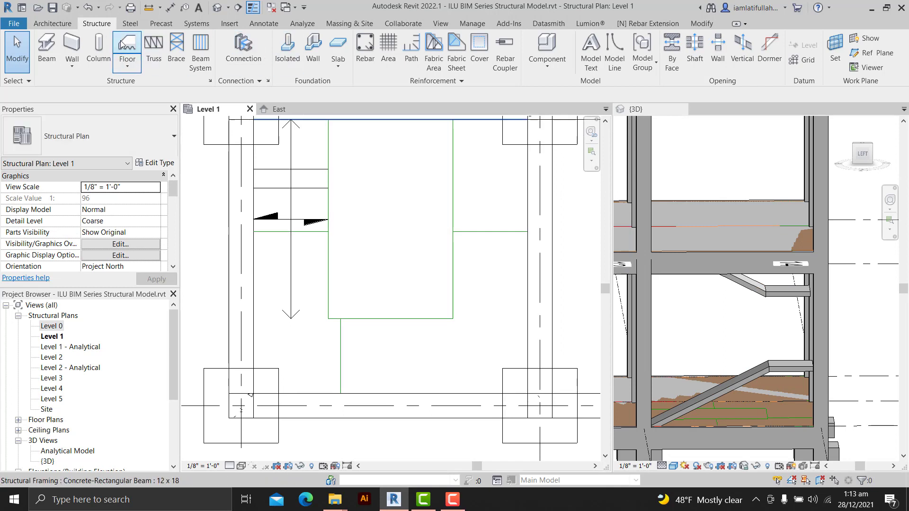
{"action": "left_click", "coordinate": [582, 39]}
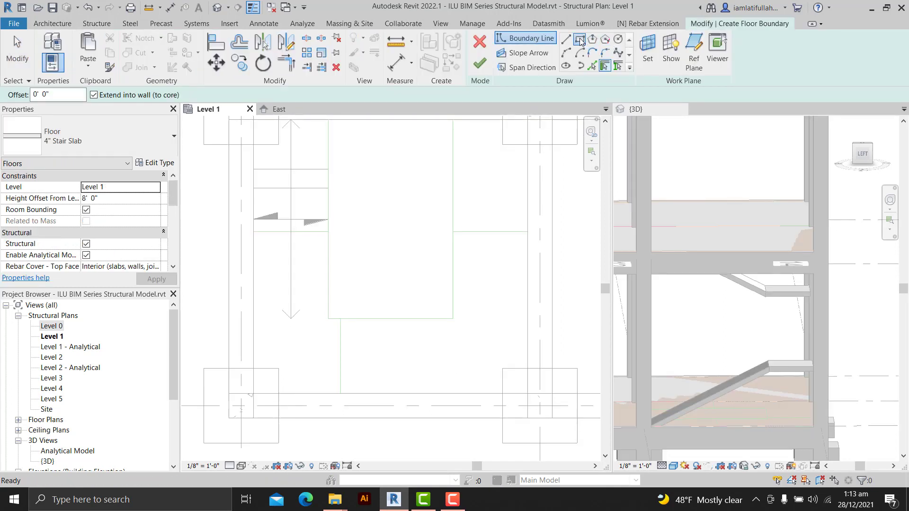
{"action": "left_click", "coordinate": [328, 318]}
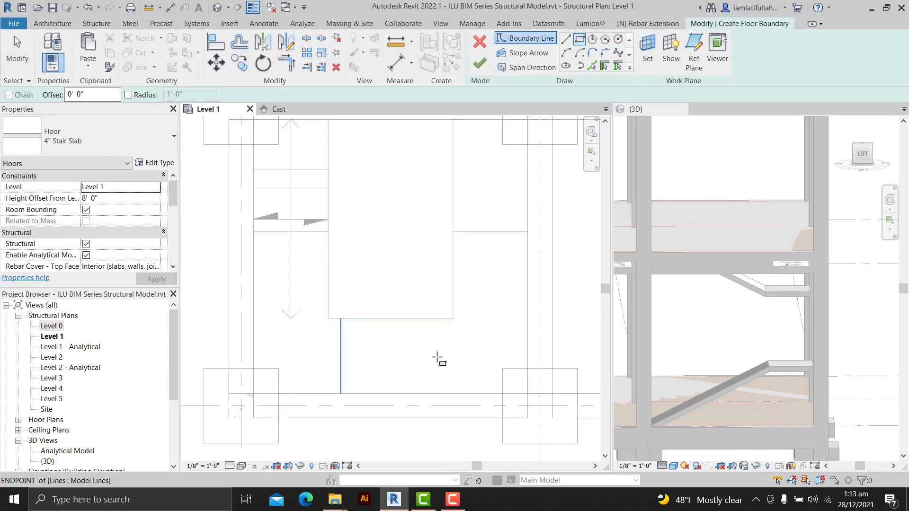
{"action": "left_click", "coordinate": [443, 393]}
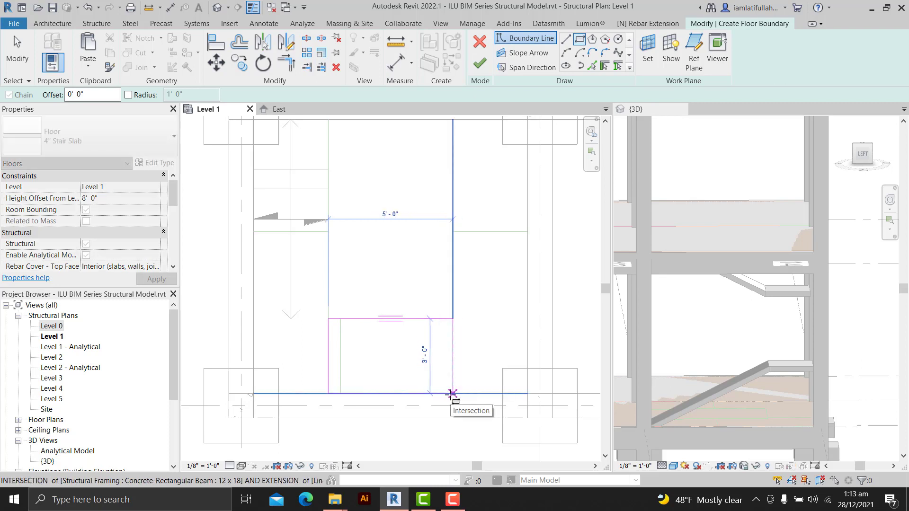
{"action": "left_click", "coordinate": [453, 393]}
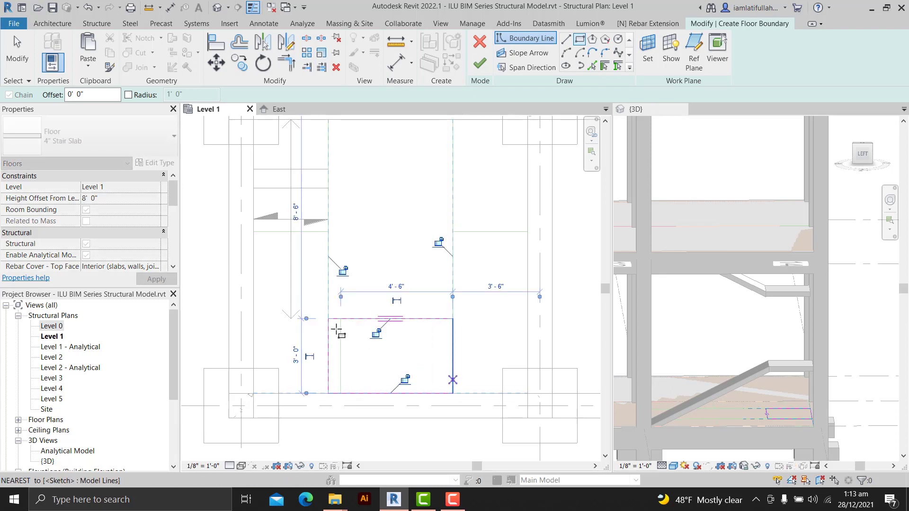
- Add a horizontal slope arrow across the middle floor, with its tail at the right landing and its head at the left landing
{"action": "left_click", "coordinate": [512, 56]}
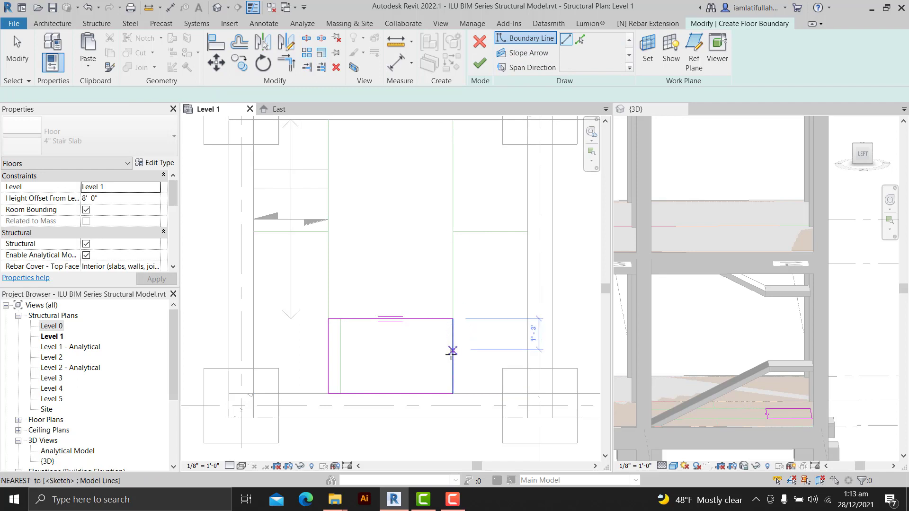
{"action": "left_click", "coordinate": [453, 355]}
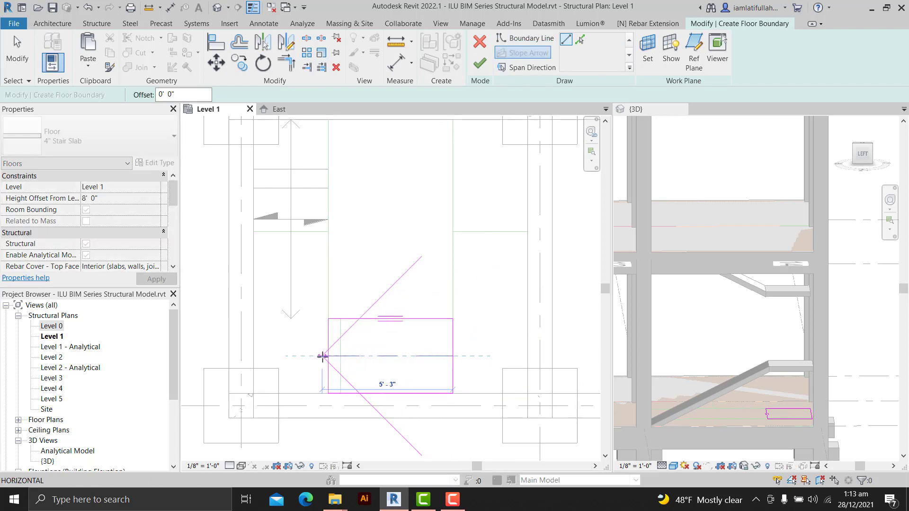
{"action": "left_click", "coordinate": [327, 356]}
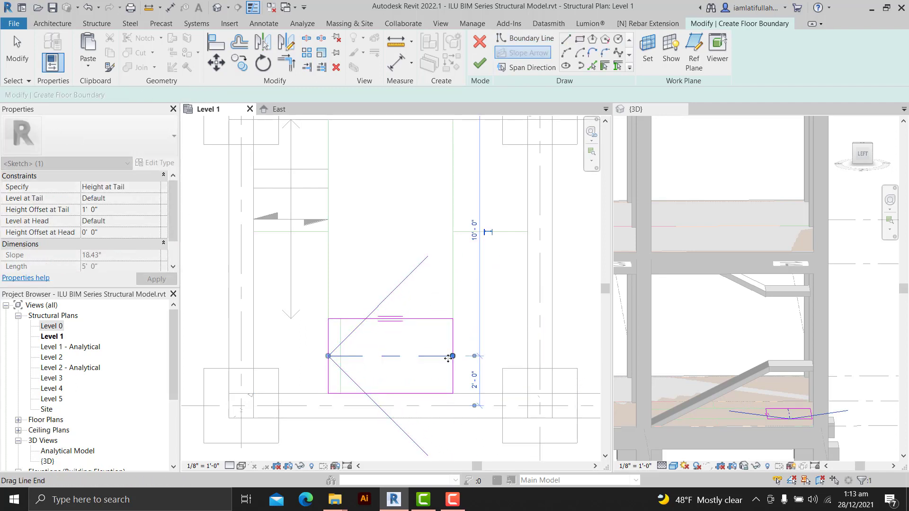
- Set the slope arrow's Height Offset at Tail to 8' 0" and at Head to 4' 0", and finish the middle floor sketch
{"action": "left_click", "coordinate": [111, 210]}
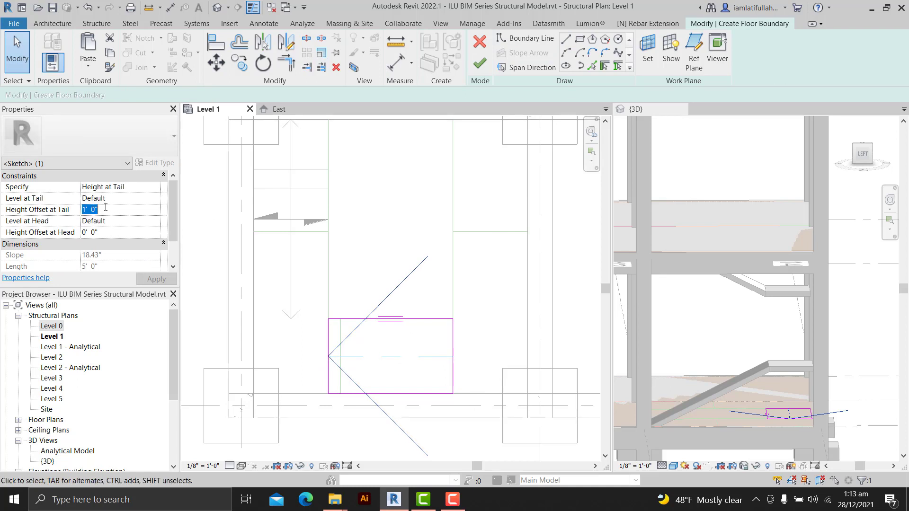
{"action": "type", "text": "8"}
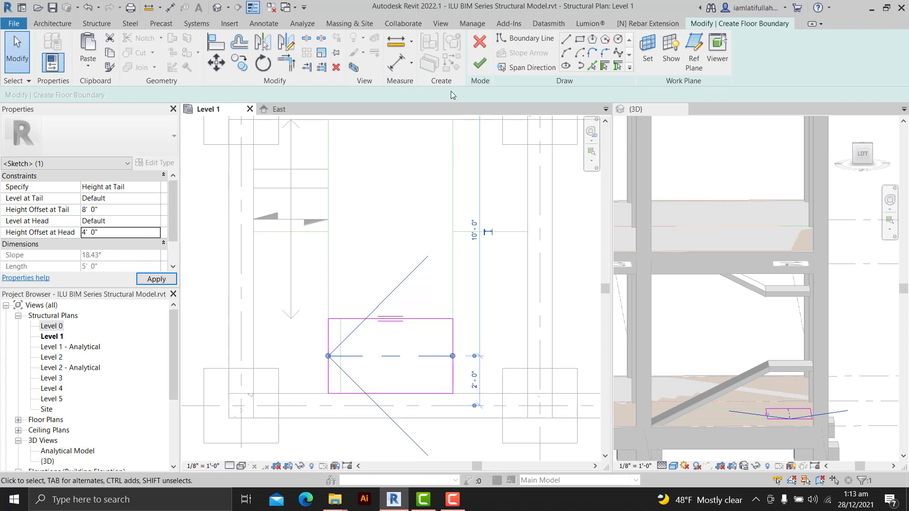
{"action": "left_click", "coordinate": [478, 66]}
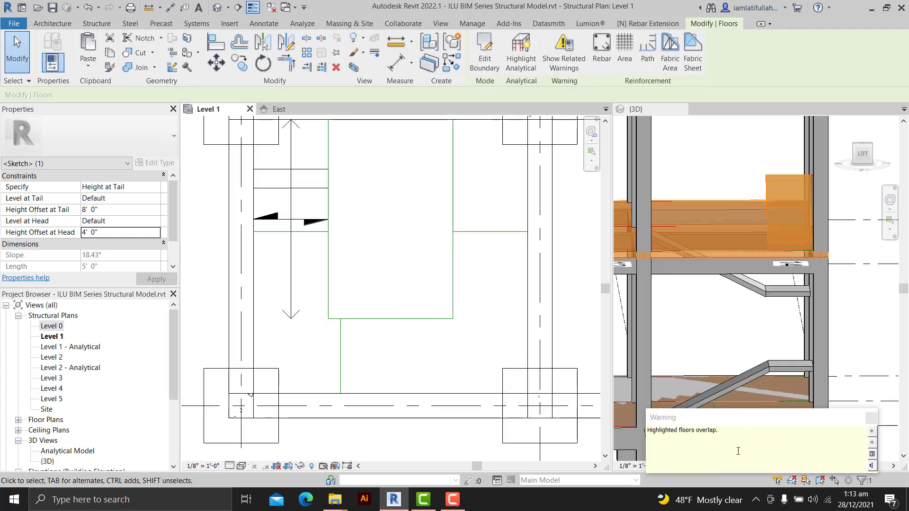
{"action": "left_click", "coordinate": [871, 419]}
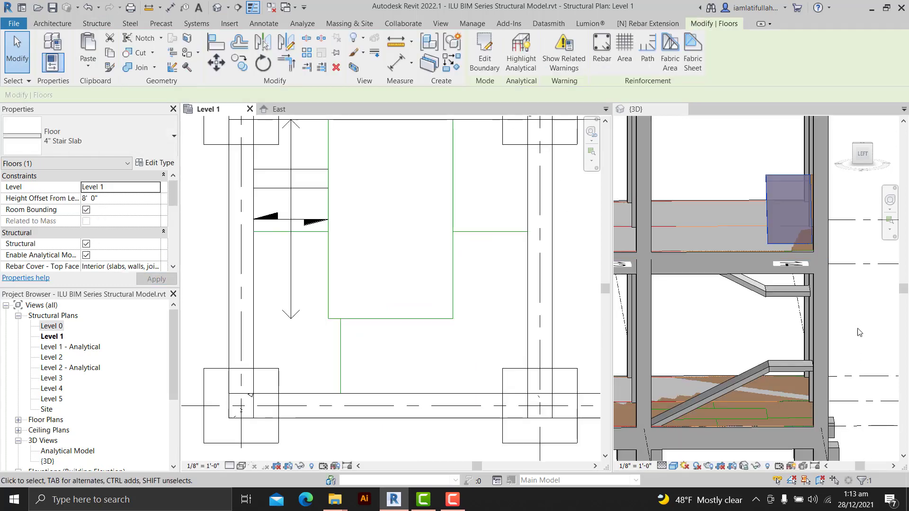
- Try assigning the middle sloped floor to Level 0 and check its position from the front
{"action": "middle_click_drag", "start_coordinate": [825, 314], "coordinate": [745, 331], "text": "shift"}
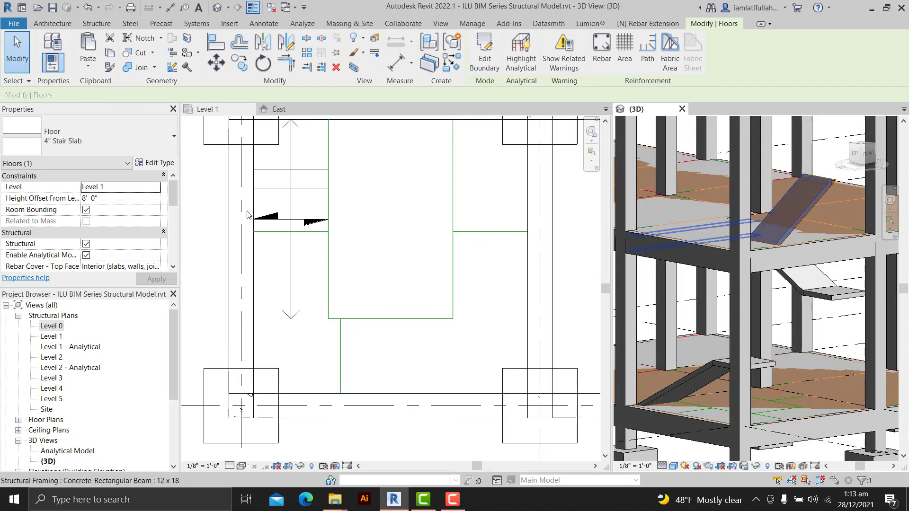
{"action": "left_click", "coordinate": [160, 187]}
{"action": "left_click", "coordinate": [104, 195]}
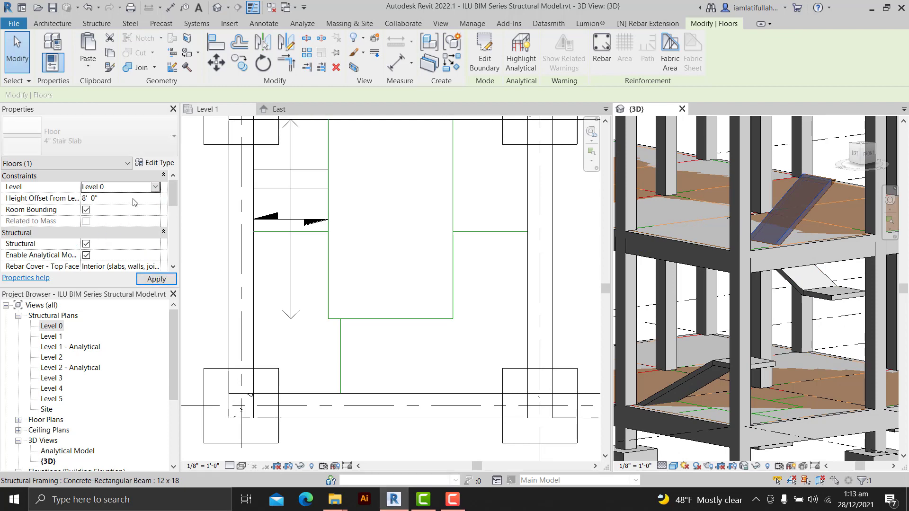
{"action": "left_click", "coordinate": [156, 279]}
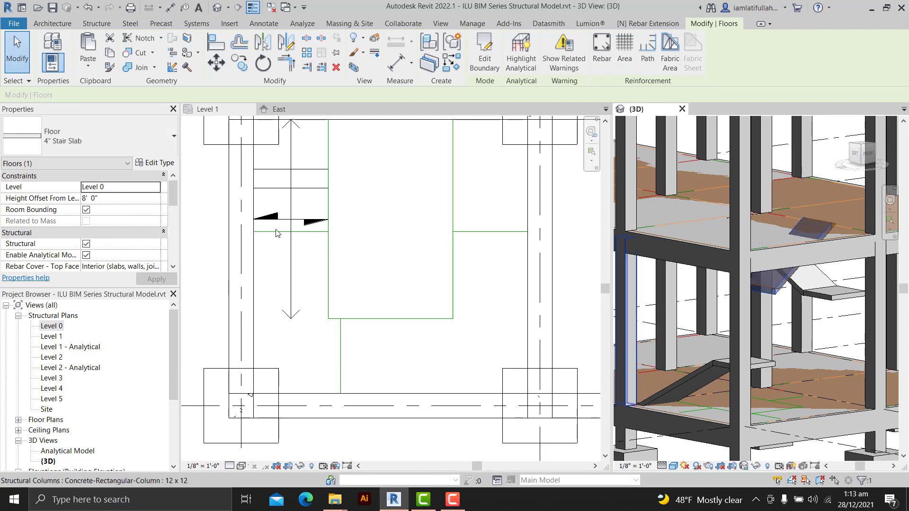
{"action": "middle_click_drag", "start_coordinate": [743, 303], "coordinate": [678, 293], "text": "shift"}
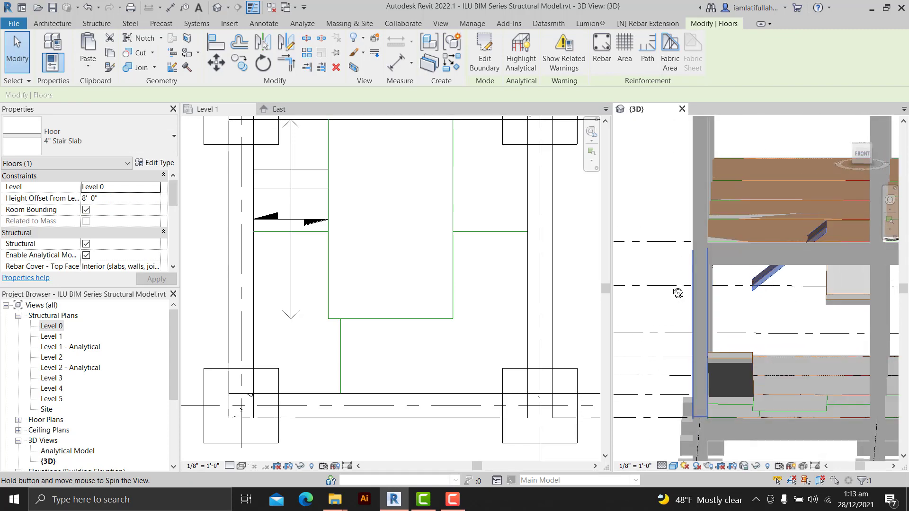
{"action": "left_click", "coordinate": [861, 154]}
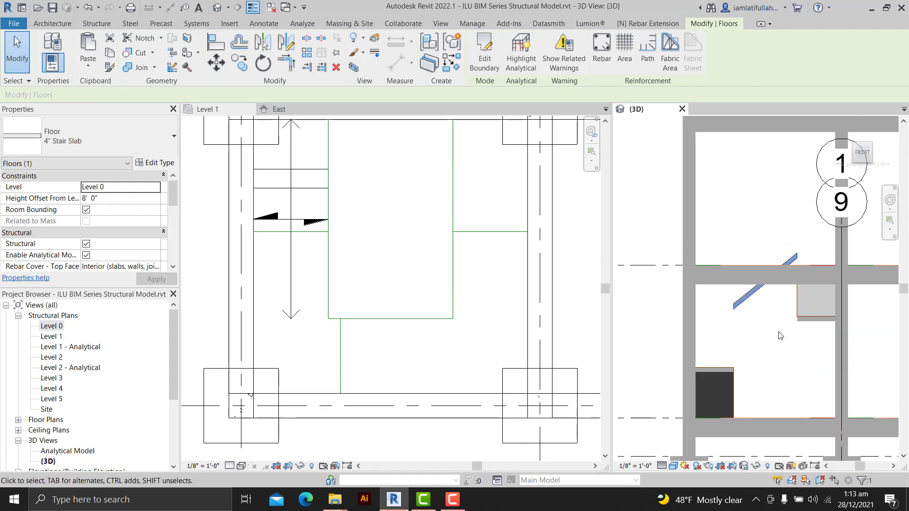
{"action": "middle_click_drag", "start_coordinate": [776, 335], "coordinate": [778, 317]}
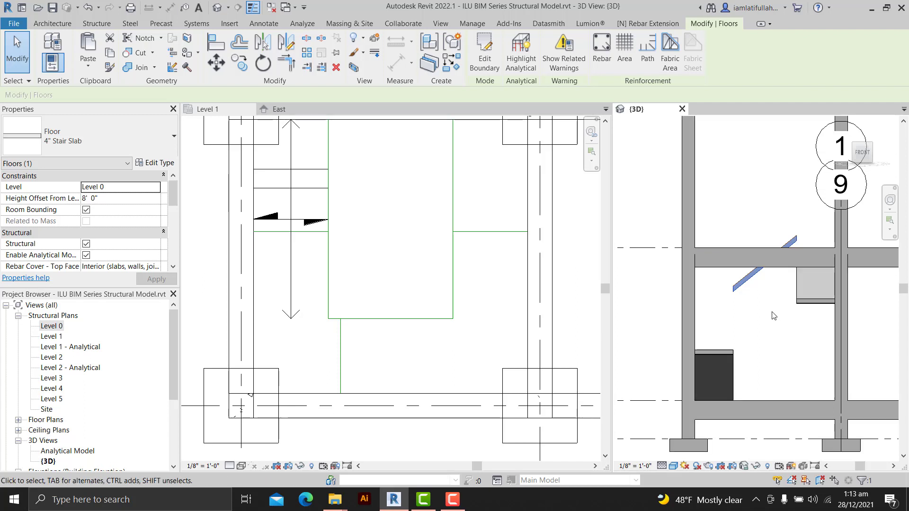
- Set the middle sloped floor's Height Offset From Level to 0' 0" and its Level to Level 1
{"action": "left_click", "coordinate": [146, 200]}
{"action": "type", "text": "0"}
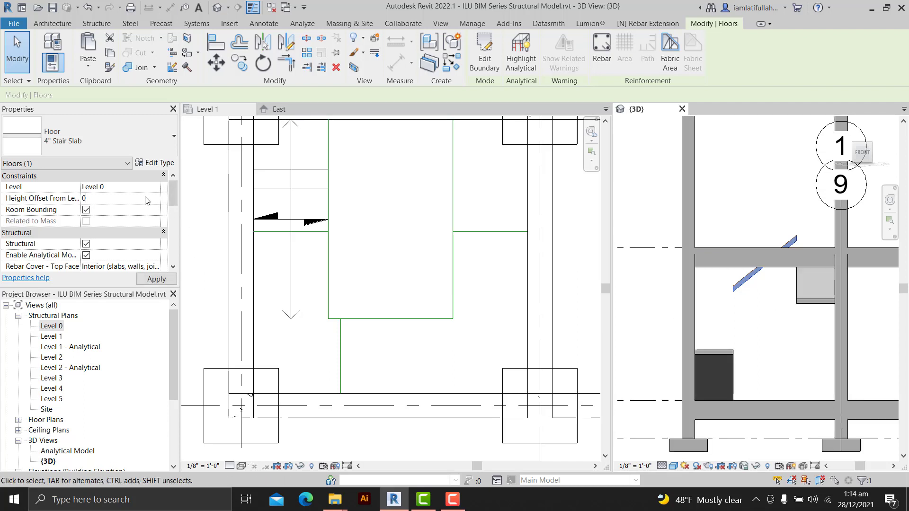
{"action": "left_click", "coordinate": [158, 189]}
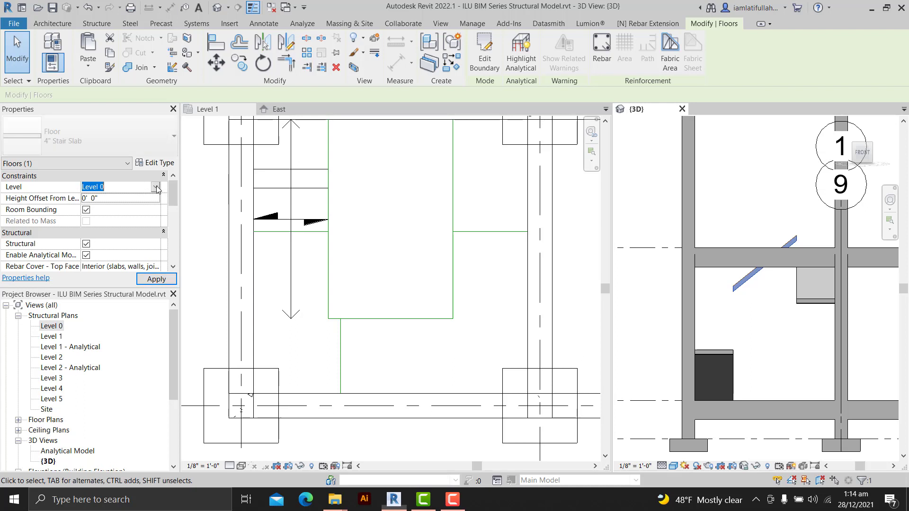
{"action": "left_click", "coordinate": [155, 188]}
{"action": "left_click", "coordinate": [138, 206]}
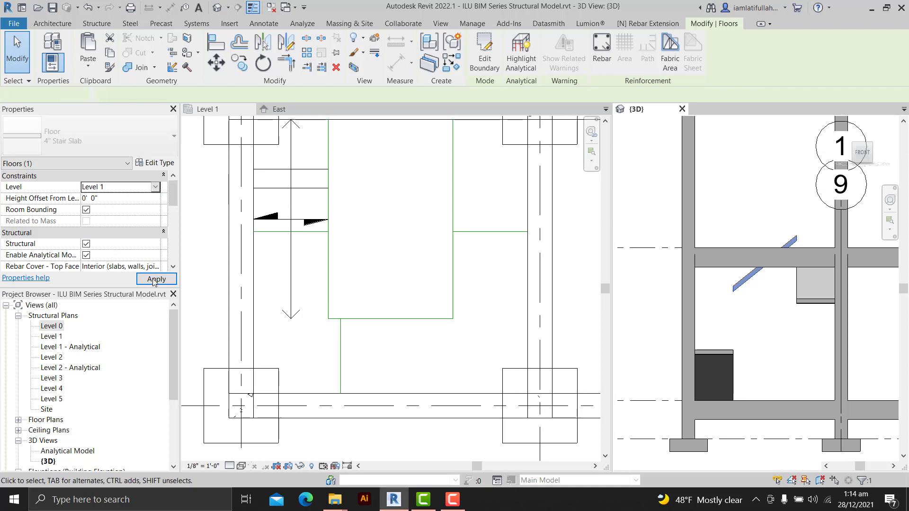
{"action": "left_click", "coordinate": [157, 279]}
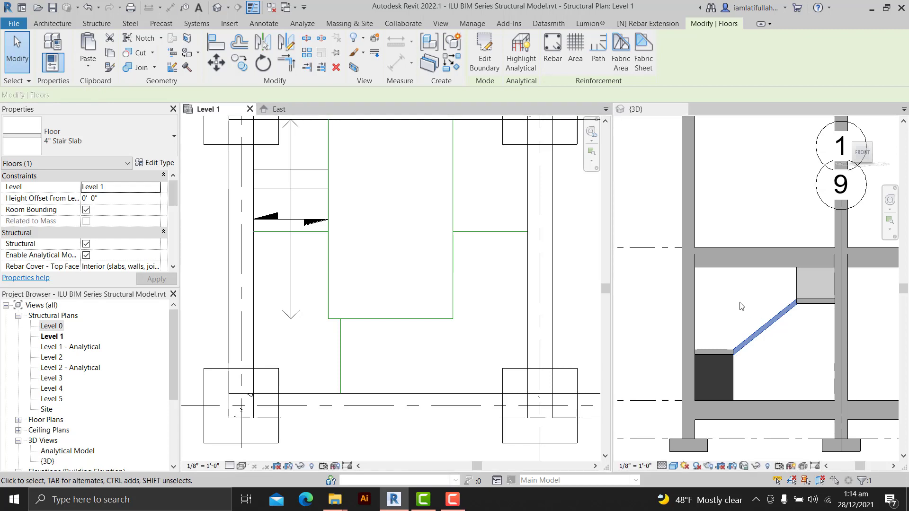
- Examine in 3D how the middle flight connects to both landings and the two side flights
{"action": "middle_click_drag", "start_coordinate": [767, 326], "coordinate": [871, 288], "text": "shift"}
{"action": "left_click", "coordinate": [873, 255]}
{"action": "middle_click_drag", "start_coordinate": [807, 348], "coordinate": [776, 365], "text": "shift"}
{"action": "scroll", "coordinate": [774, 360], "scroll_direction": "up", "scroll_amount": 5}
{"action": "scroll", "coordinate": [774, 359], "scroll_direction": "down", "scroll_amount": 4}
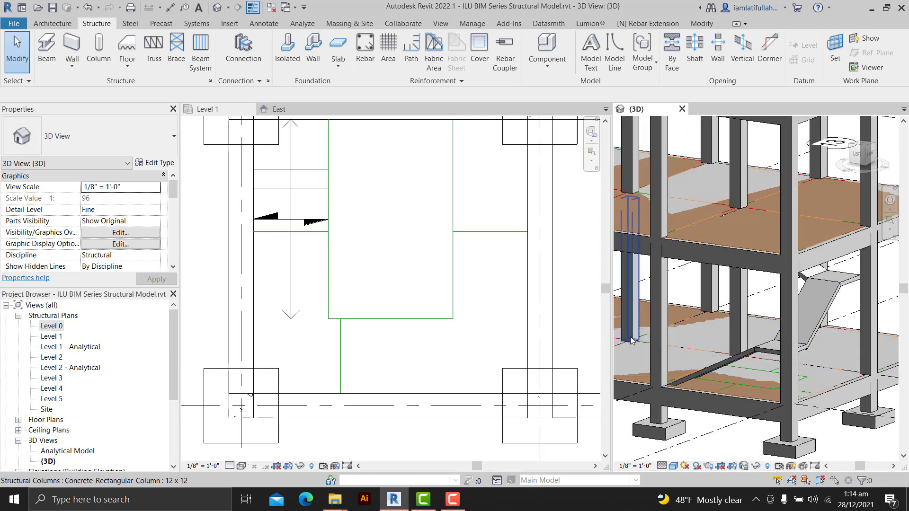
{"action": "left_click", "coordinate": [390, 344]}
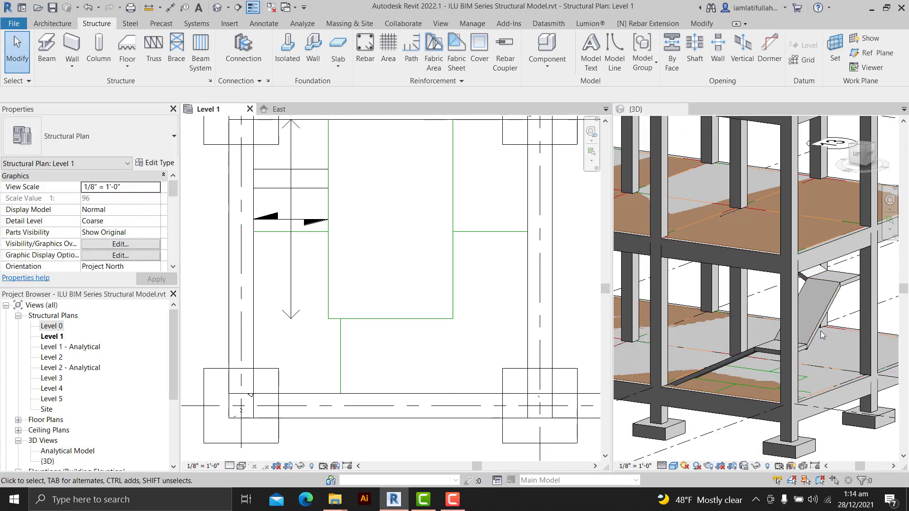
{"action": "middle_click_drag", "start_coordinate": [822, 335], "coordinate": [797, 311], "text": "shift"}
{"action": "left_click", "coordinate": [400, 367]}
{"action": "scroll", "coordinate": [399, 367], "scroll_direction": "down", "scroll_amount": 2}
{"action": "scroll", "coordinate": [655, 352], "scroll_direction": "down", "scroll_amount": 2}
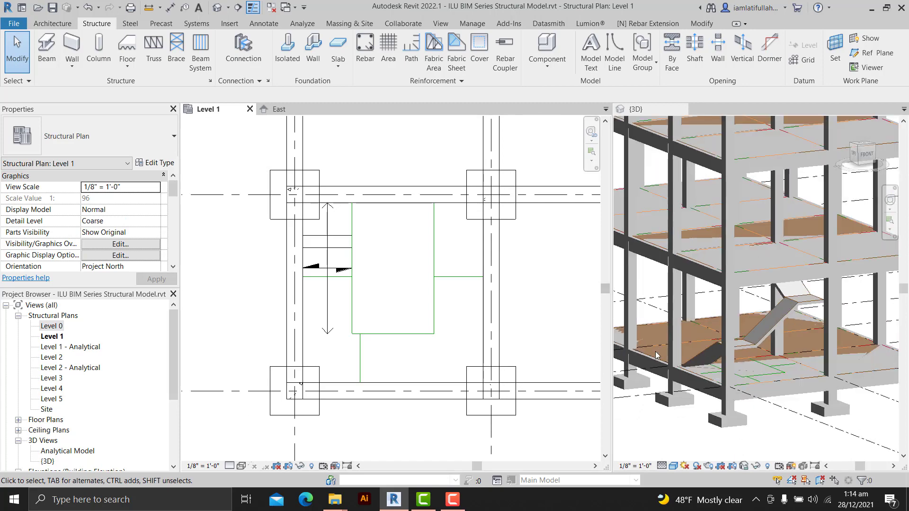
{"action": "left_click", "coordinate": [706, 357]}
{"action": "mouse_move", "coordinate": [706, 358]}
{"action": "middle_mouse_down", "text": "shift"}
{"action": "mouse_move", "coordinate": [824, 379]}
{"action": "mouse_move", "coordinate": [758, 348]}
{"action": "mouse_move", "coordinate": [708, 351]}
{"action": "middle_mouse_up", "text": "shift"}
{"action": "scroll", "coordinate": [729, 354], "scroll_direction": "up", "scroll_amount": 2}
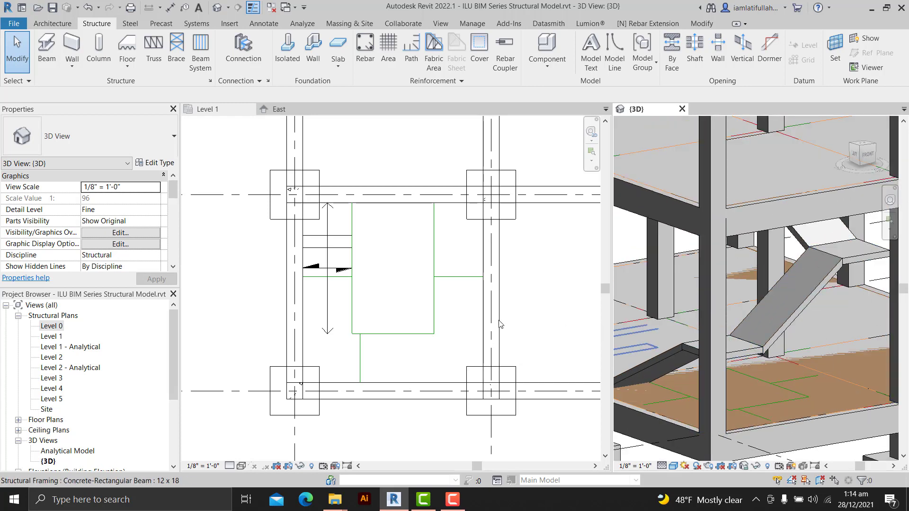
- Start placing a structural beam in the Level 1 plan at the stair bay
{"action": "left_click", "coordinate": [423, 355]}
{"action": "middle_click_drag", "start_coordinate": [417, 367], "coordinate": [399, 369]}
{"action": "scroll", "coordinate": [381, 363], "scroll_direction": "down", "scroll_amount": 1}
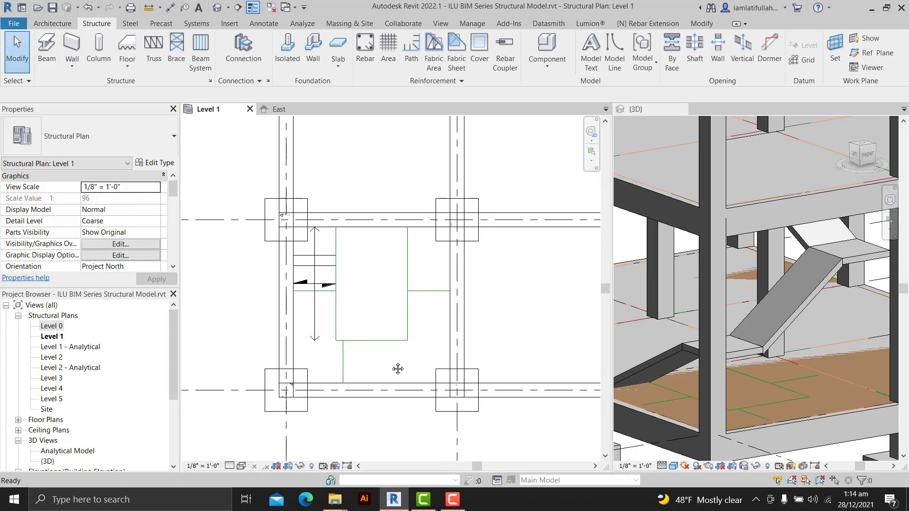
{"action": "middle_click_drag", "start_coordinate": [316, 368], "coordinate": [310, 365]}
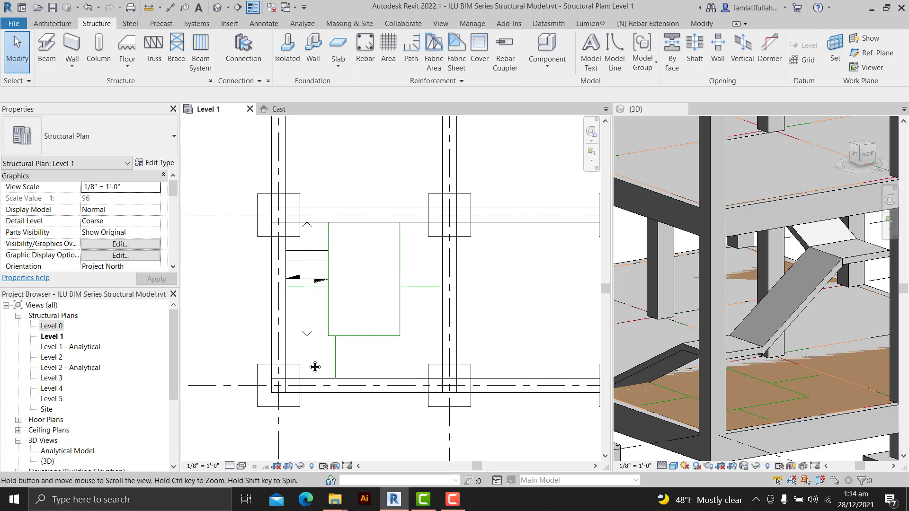
{"action": "left_click", "coordinate": [46, 47]}
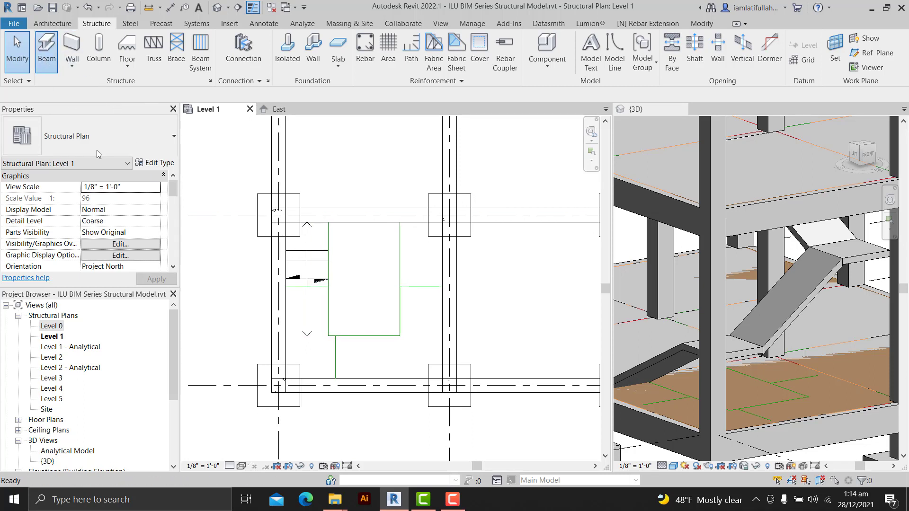
{"action": "left_click", "coordinate": [167, 147]}
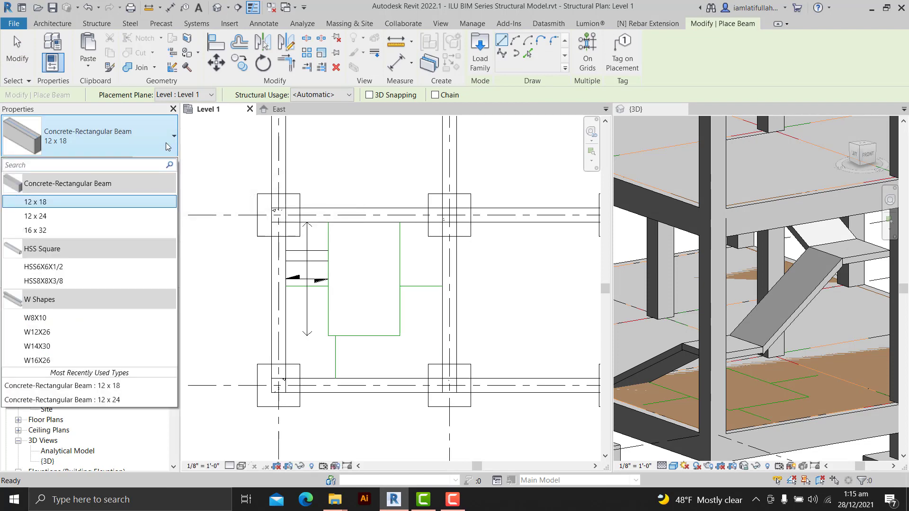
{"action": "left_click", "coordinate": [166, 145]}
{"action": "left_click", "coordinate": [159, 164]}
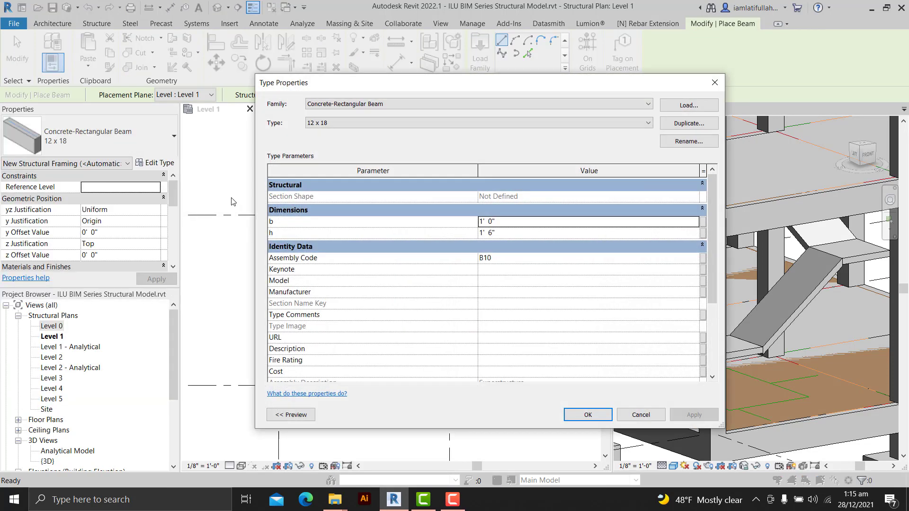
{"action": "left_click", "coordinate": [695, 123]}
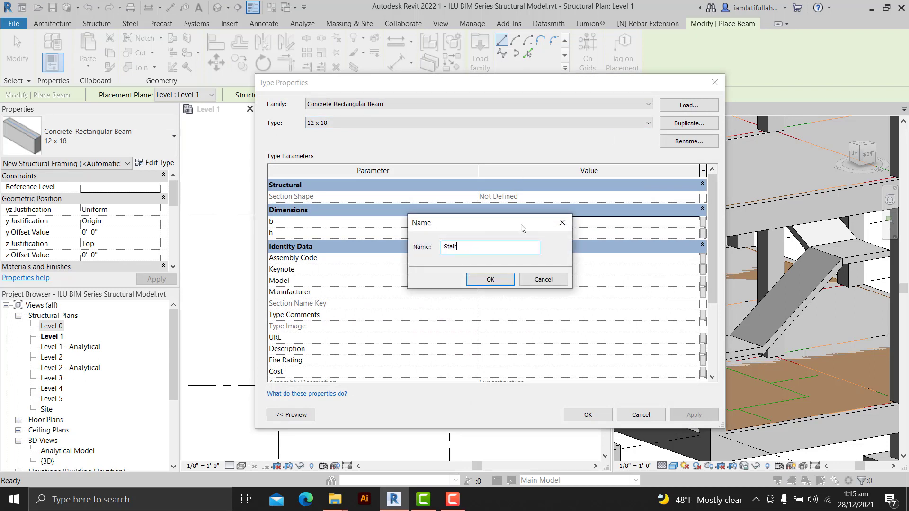
{"action": "key", "text": "Return"}
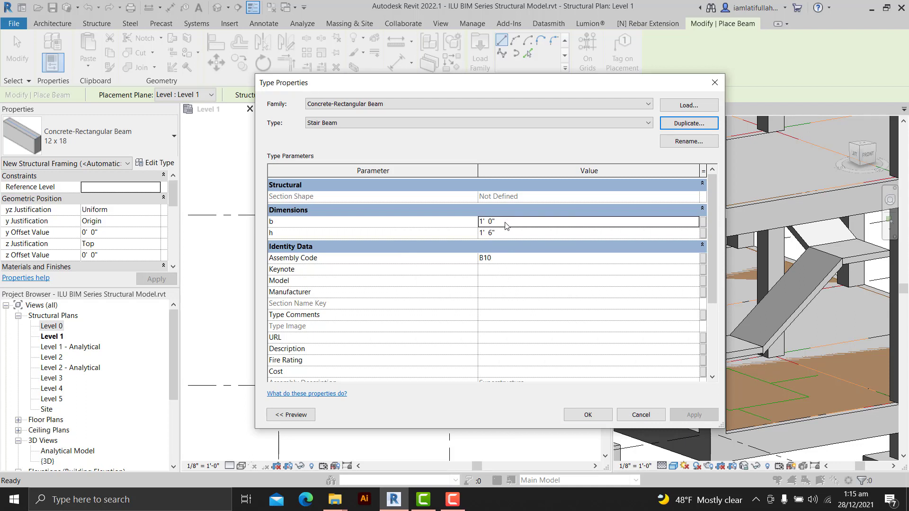
{"action": "left_click", "coordinate": [506, 226]}
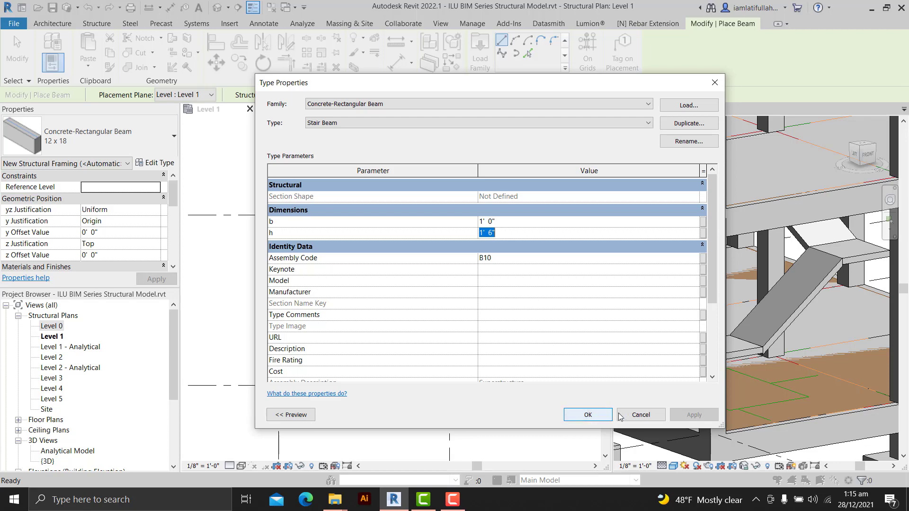
{"action": "left_click", "coordinate": [638, 415]}
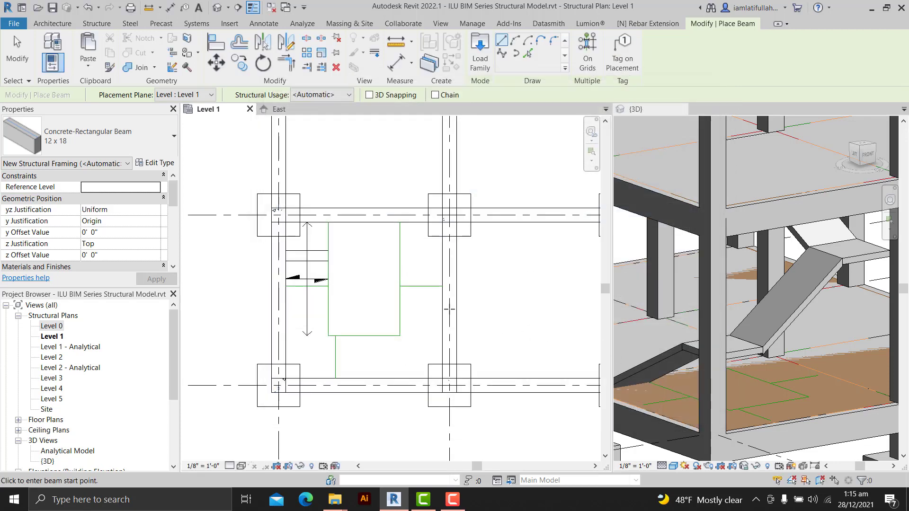
- Place a 12 x 18 concrete beam with a z Offset Value of 4' 0" between the stair bay's two front columns
{"action": "scroll", "coordinate": [301, 385], "scroll_direction": "up", "scroll_amount": 2}
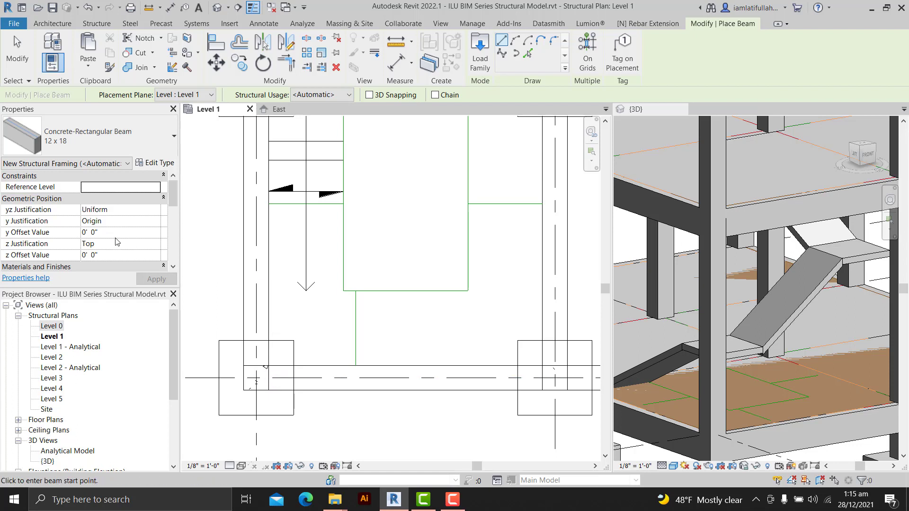
{"action": "left_click", "coordinate": [113, 256]}
{"action": "scroll", "coordinate": [139, 219], "scroll_direction": "down", "scroll_amount": 2}
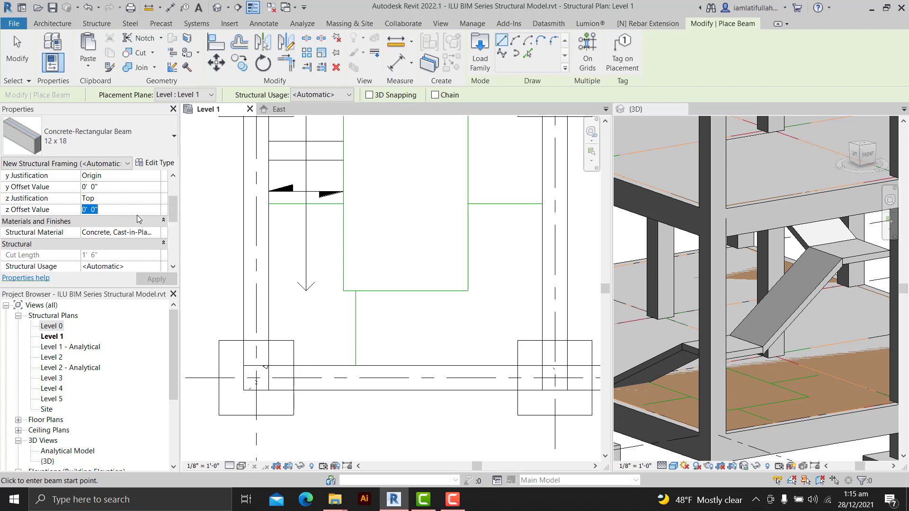
{"action": "scroll", "coordinate": [140, 220], "scroll_direction": "up", "scroll_amount": 2}
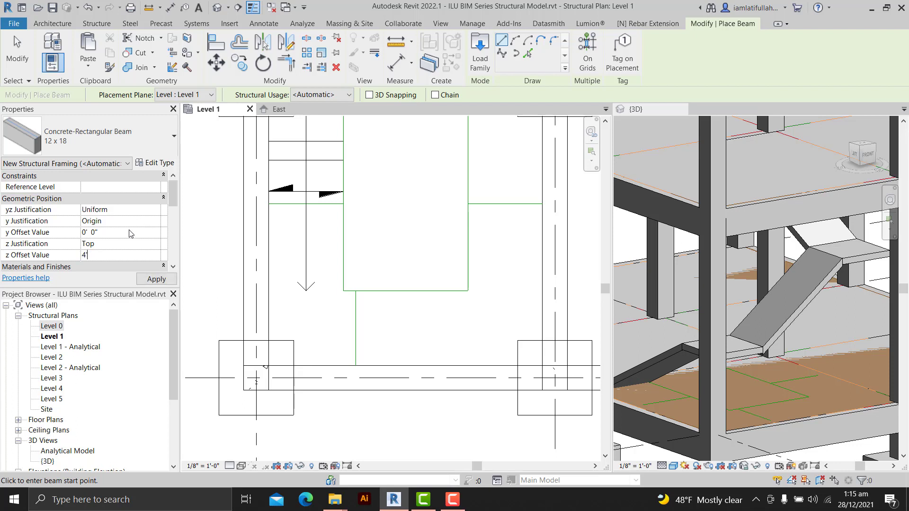
{"action": "left_click", "coordinate": [152, 279]}
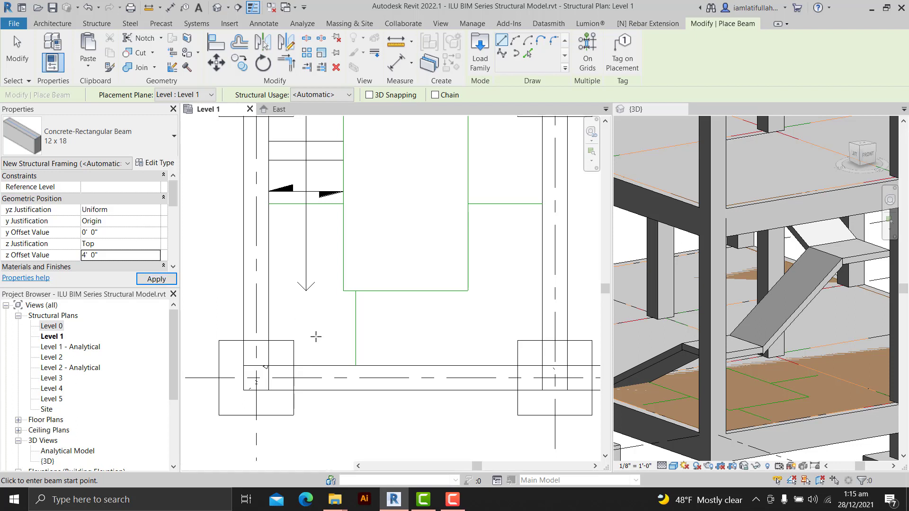
{"action": "left_click", "coordinate": [270, 377]}
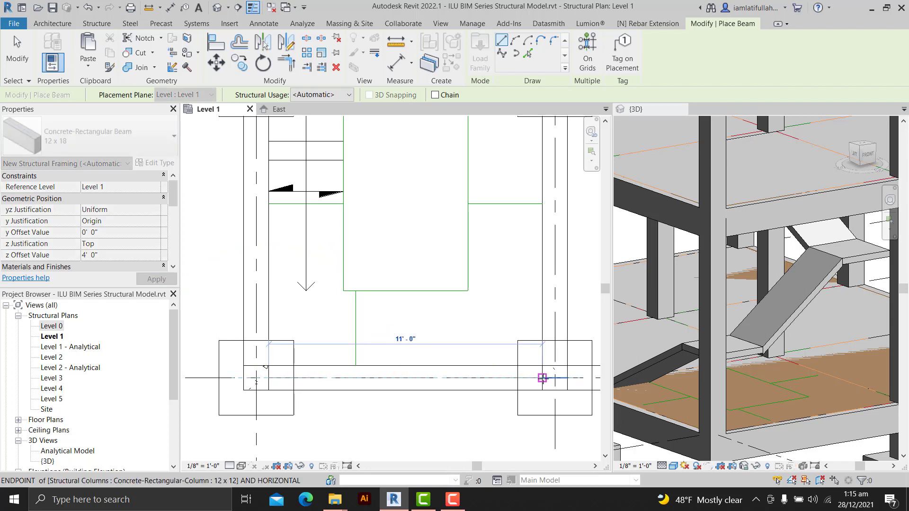
{"action": "left_click", "coordinate": [542, 377]}
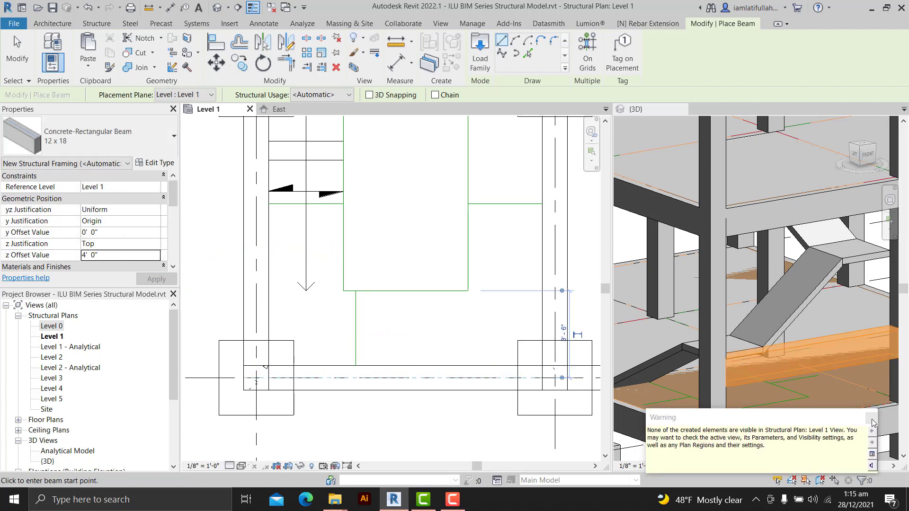
{"action": "middle_click_drag", "start_coordinate": [802, 363], "coordinate": [840, 359], "text": "shift"}
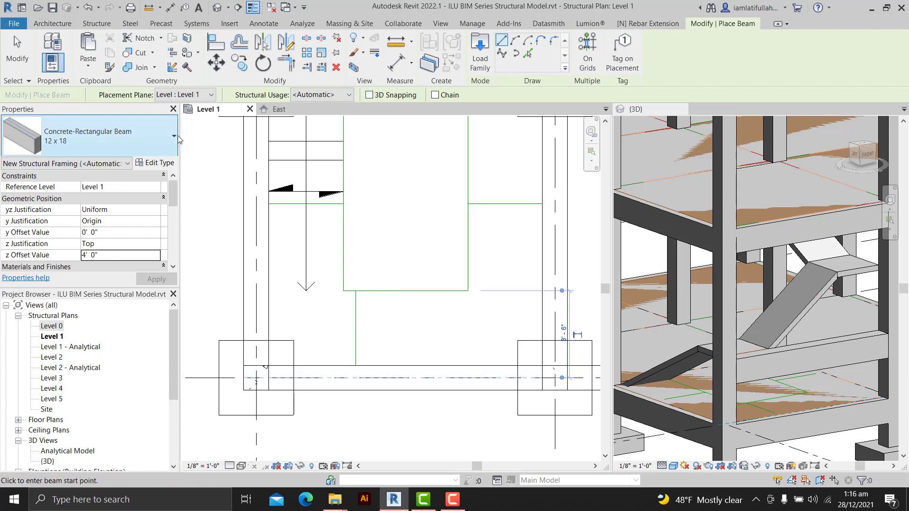
{"action": "key", "text": "Escape"}
{"action": "key", "text": "Escape"}
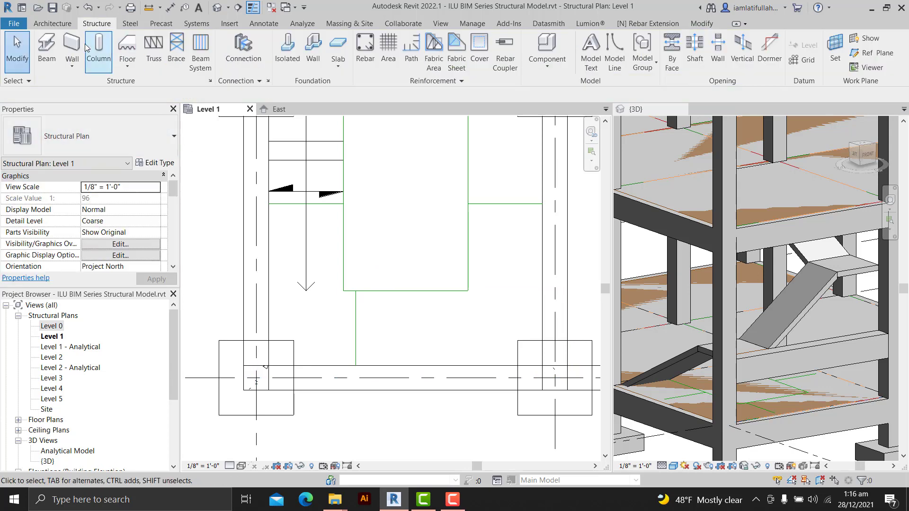
- Place a second 12 x 18 beam between the same front columns with a z Offset Value of 8' 0"
{"action": "left_click", "coordinate": [47, 48]}
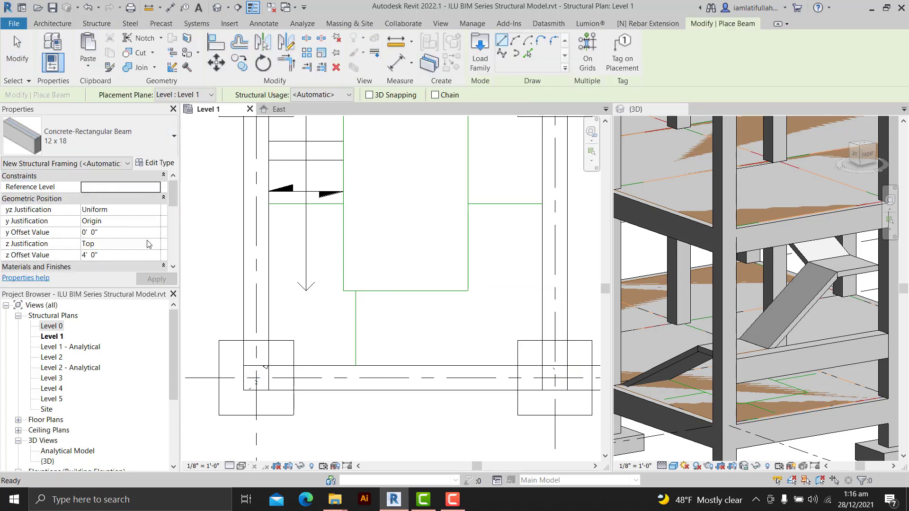
{"action": "left_click", "coordinate": [136, 256]}
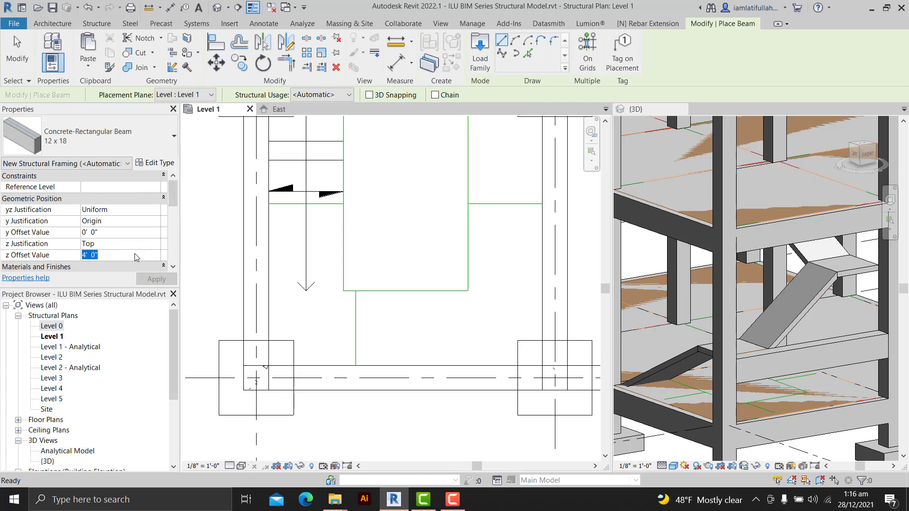
{"action": "type", "text": "8"}
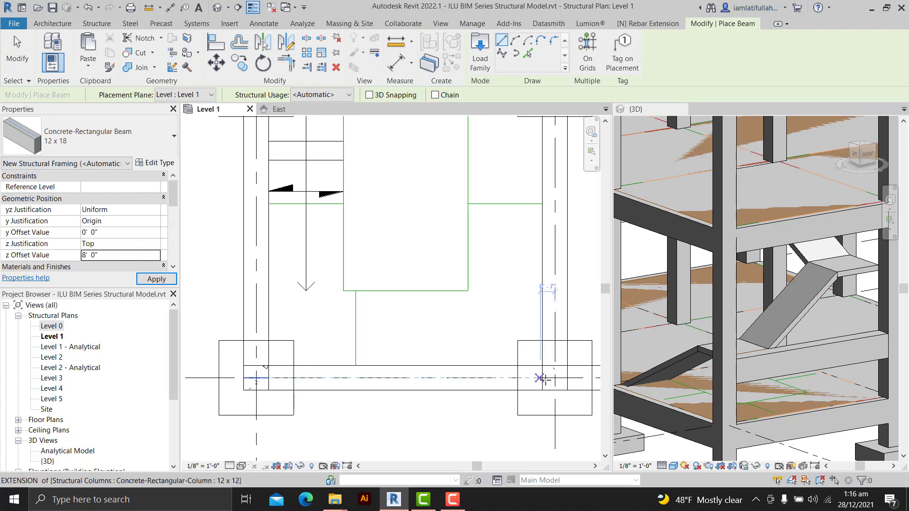
{"action": "left_click", "coordinate": [543, 378]}
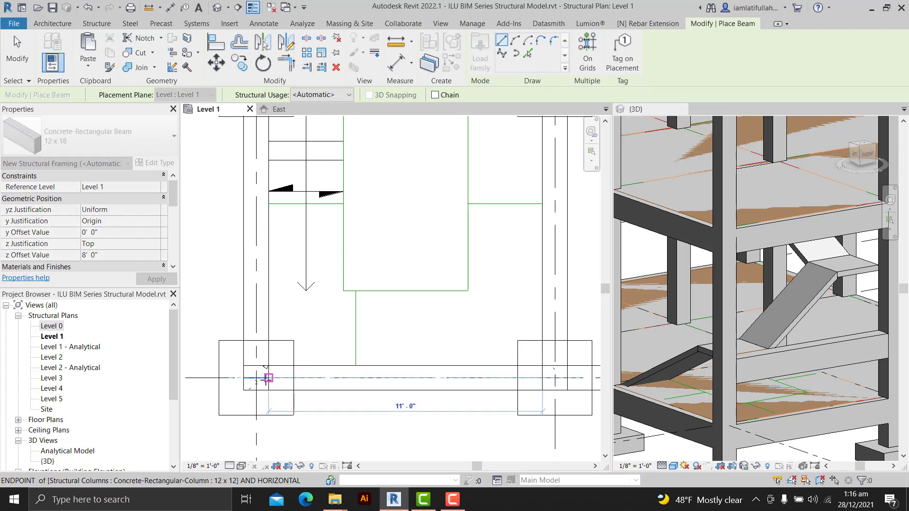
{"action": "left_click", "coordinate": [319, 376]}
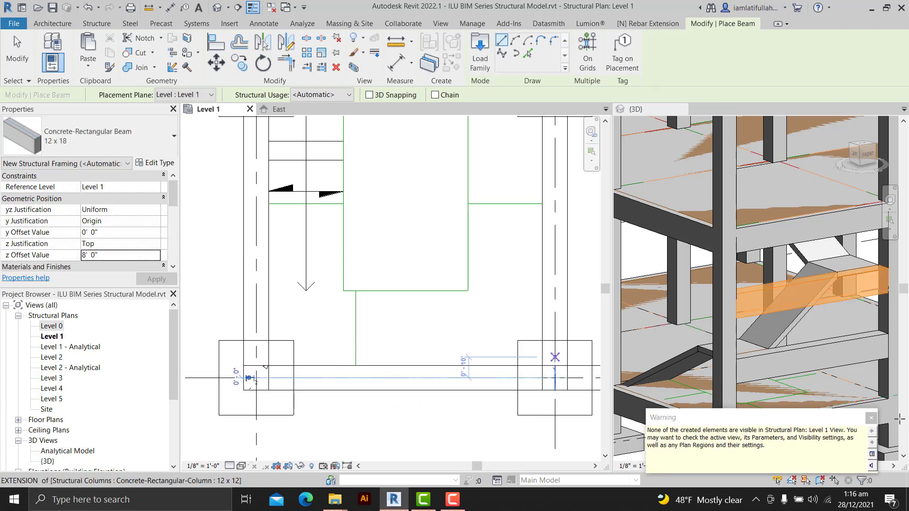
{"action": "left_click", "coordinate": [872, 418]}
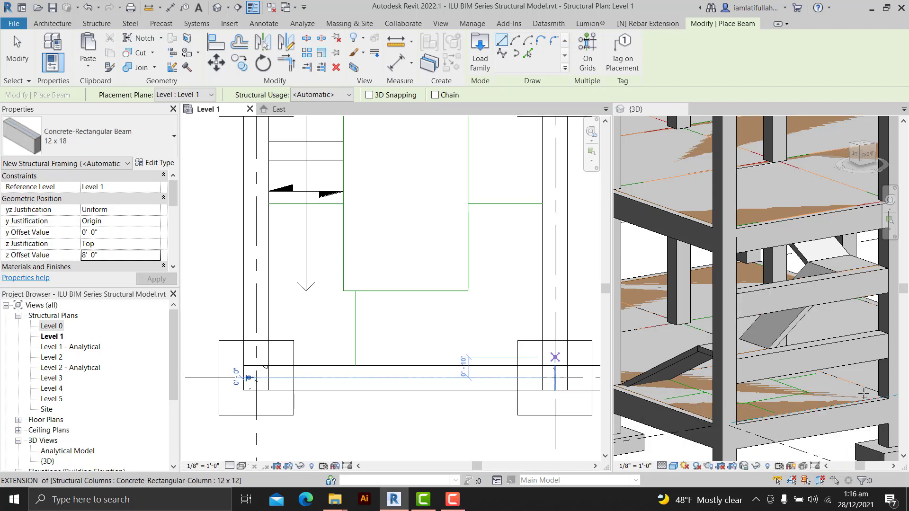
{"action": "key", "text": "Escape"}
{"action": "key", "text": "Escape"}
{"action": "left_click", "coordinate": [774, 288]}
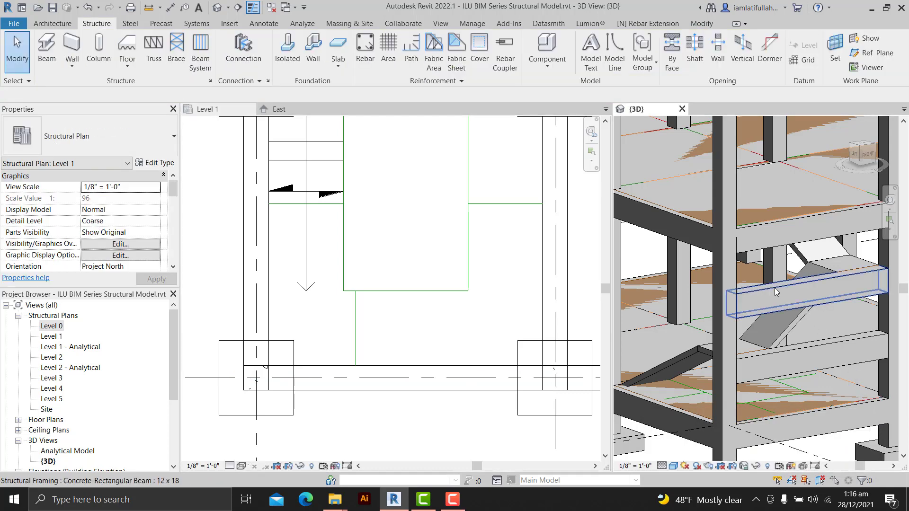
{"action": "middle_click_drag", "start_coordinate": [772, 303], "coordinate": [739, 341], "text": "shift"}
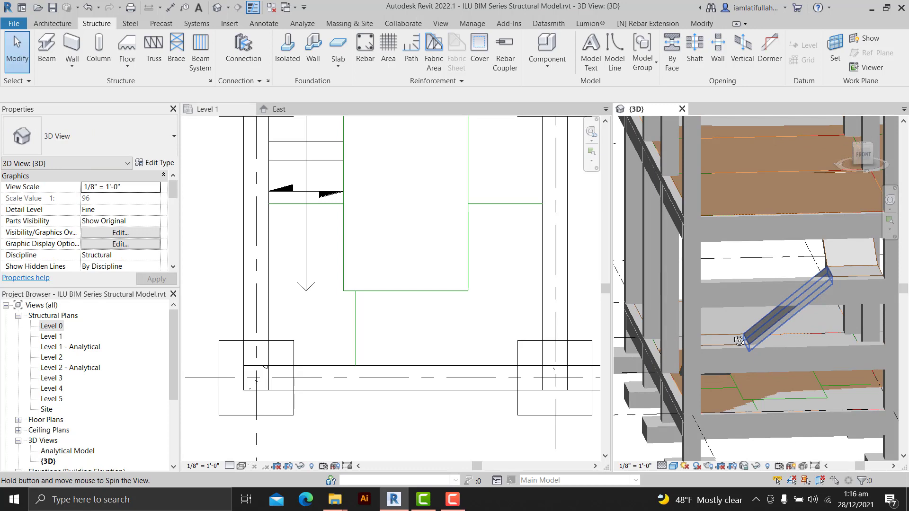
{"action": "middle_click_drag", "start_coordinate": [739, 340], "coordinate": [717, 281], "text": "shift"}
{"action": "left_click", "coordinate": [716, 279]}
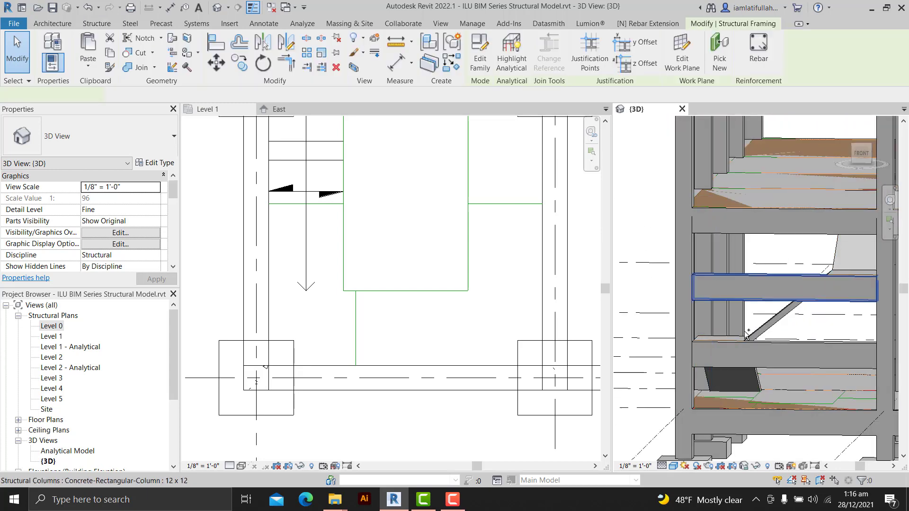
{"action": "left_click", "coordinate": [781, 341], "text": "ctrl"}
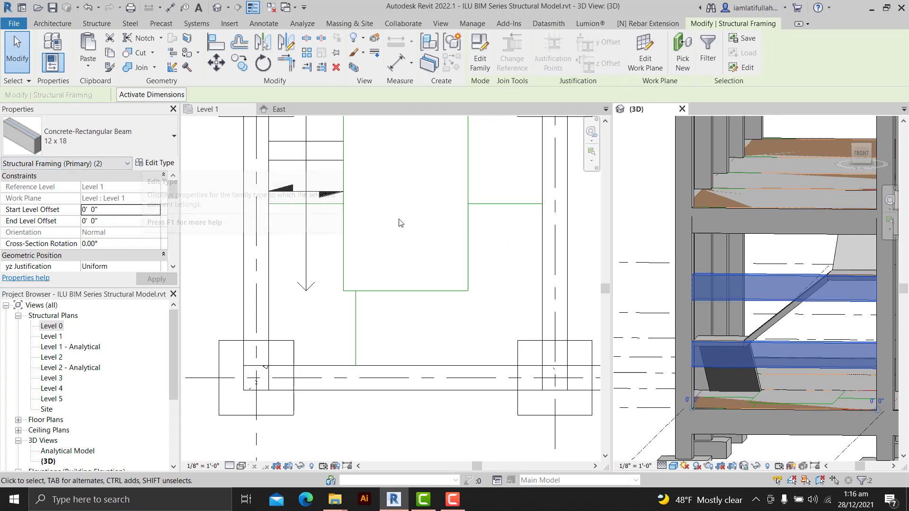
{"action": "key", "text": "ctrl+c"}
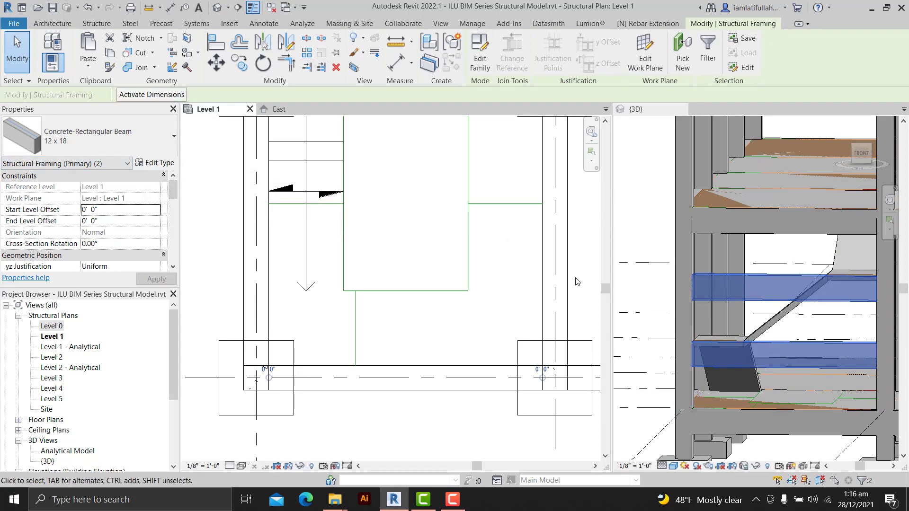
{"action": "left_click", "coordinate": [480, 261]}
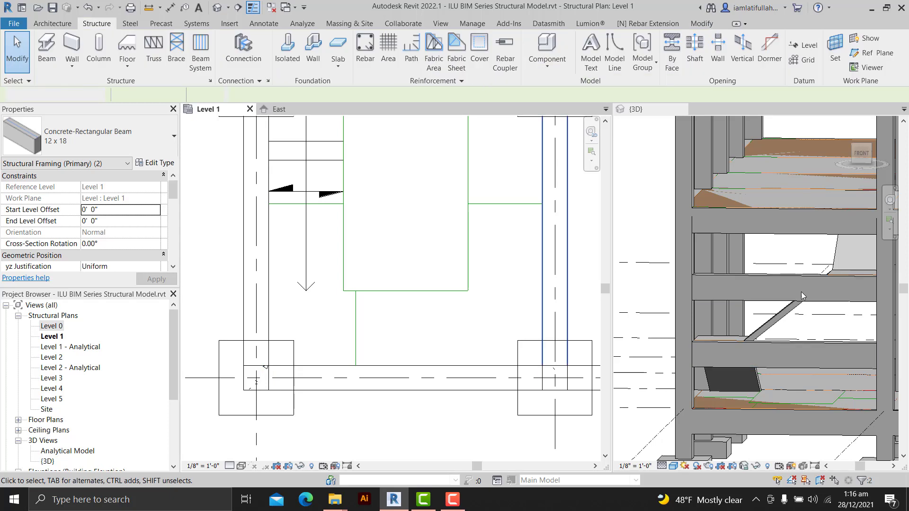
- Duplicate the upper front beam's type as Stair Beam and set its height h to 8"
{"action": "left_click", "coordinate": [753, 275]}
{"action": "left_click", "coordinate": [746, 277]}
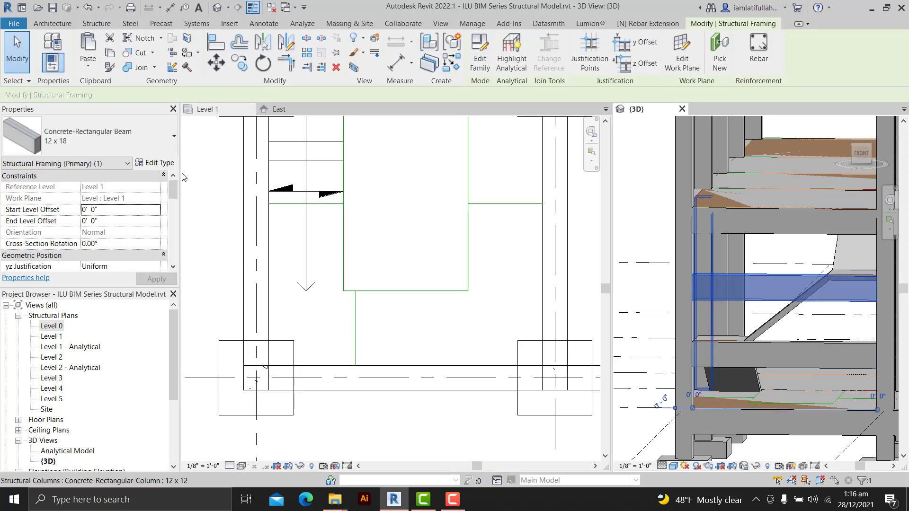
{"action": "left_click", "coordinate": [142, 163]}
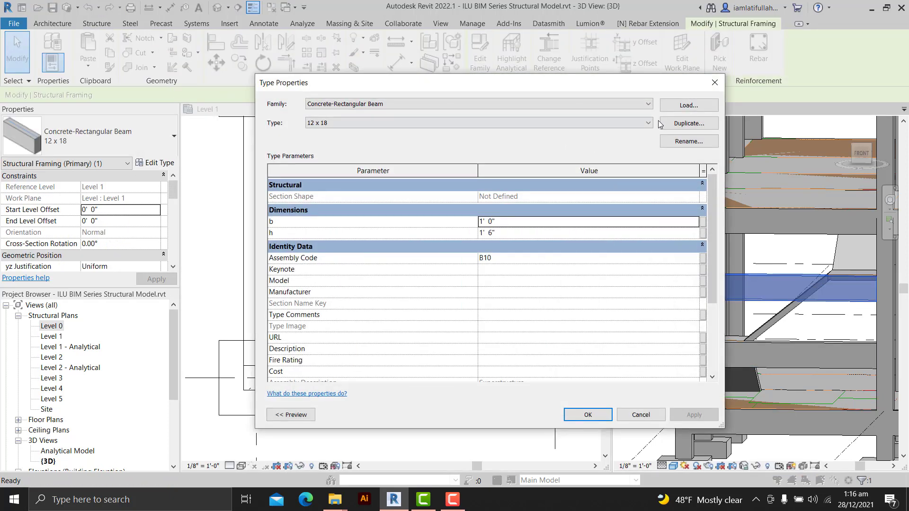
{"action": "left_click", "coordinate": [676, 124]}
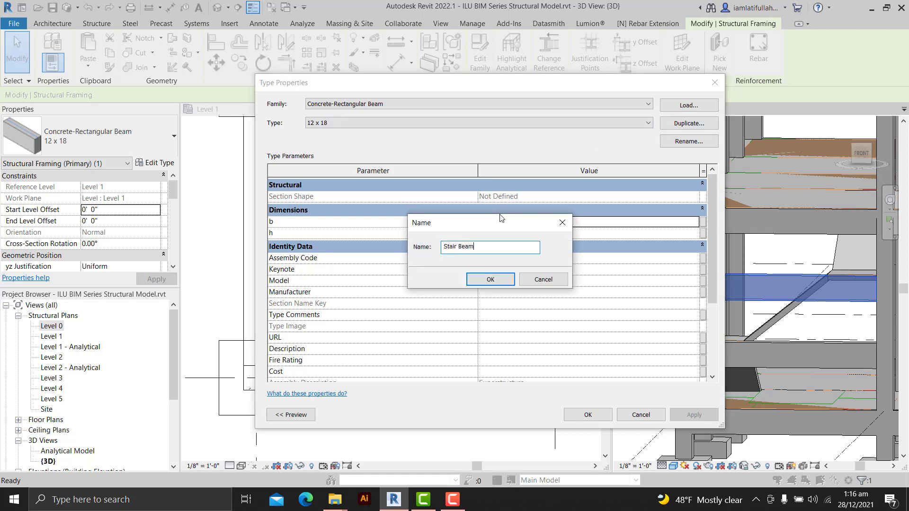
{"action": "key", "text": "Return"}
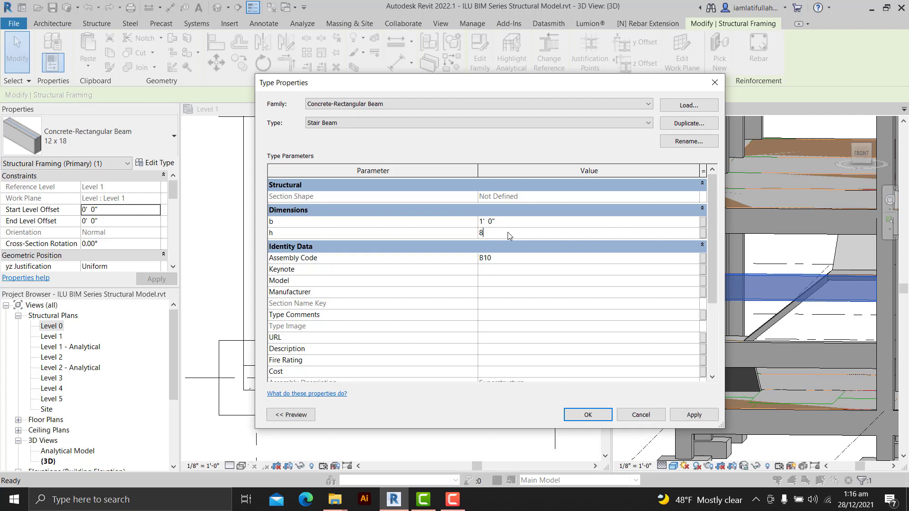
{"action": "left_click", "coordinate": [598, 415]}
{"action": "left_click", "coordinate": [643, 297]}
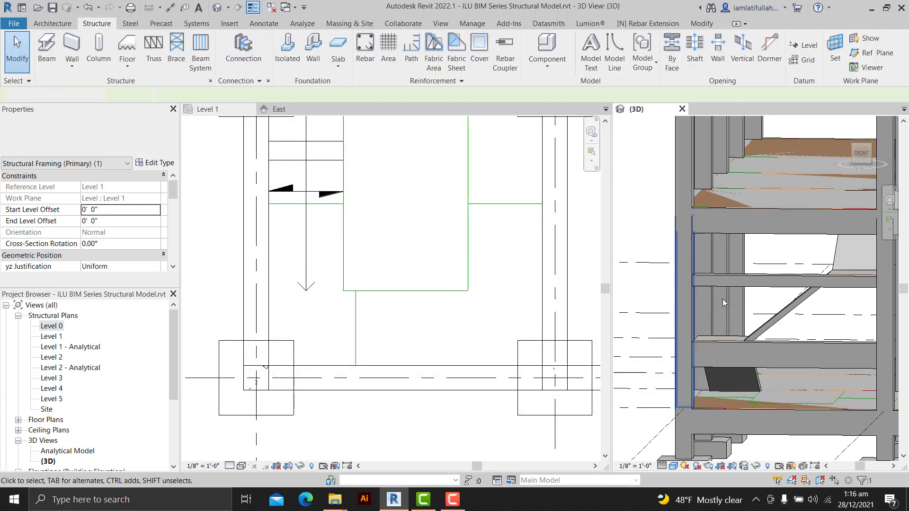
{"action": "middle_click_drag", "start_coordinate": [722, 299], "coordinate": [827, 329], "text": "shift"}
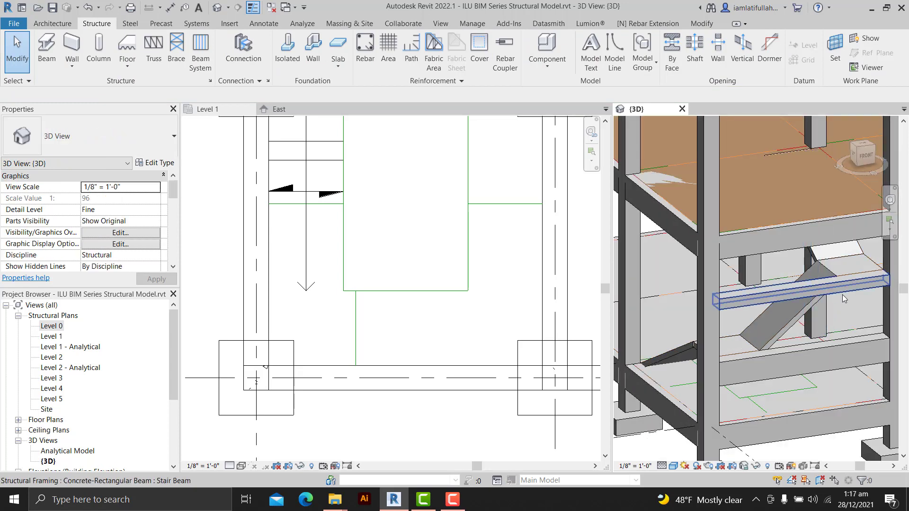
- Try to match the lower front beam's type to the Stair Beam above it
{"action": "left_click", "coordinate": [830, 284]}
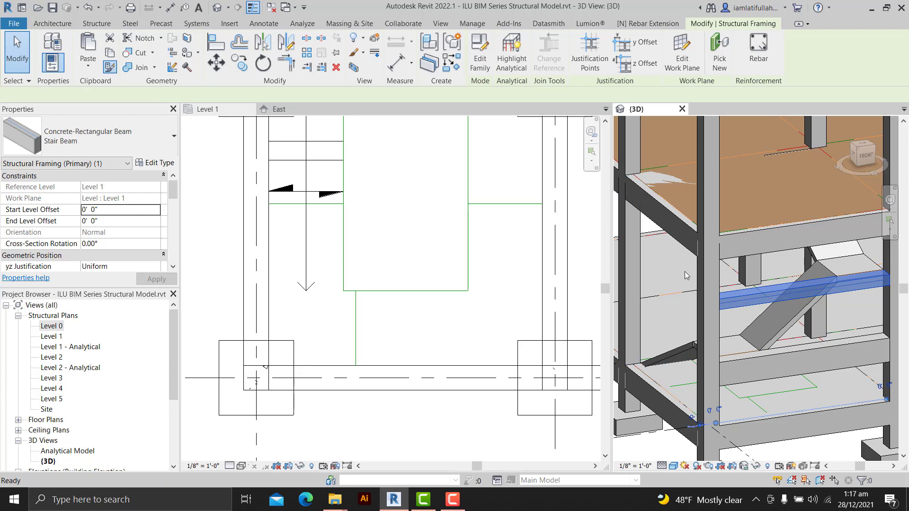
{"action": "key", "text": "m"}
{"action": "key", "text": "a"}
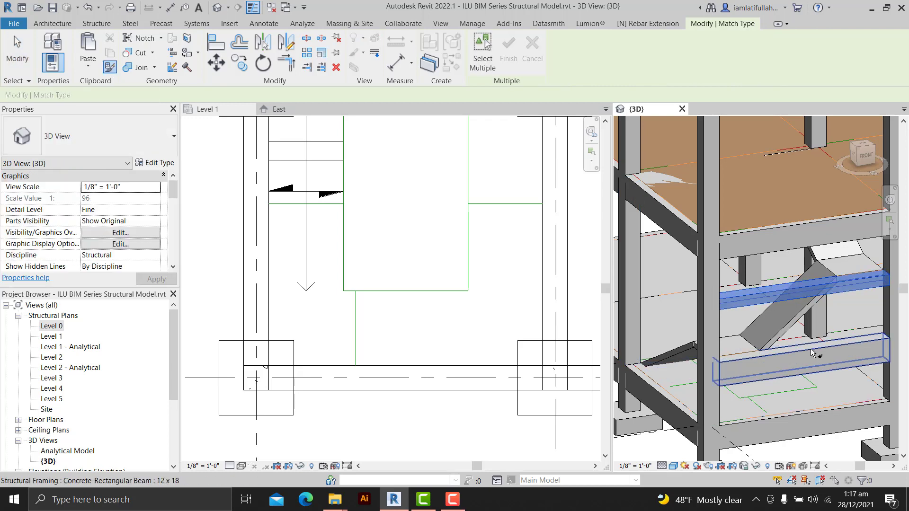
{"action": "scroll", "coordinate": [768, 357], "scroll_direction": "down", "scroll_amount": 3}
{"action": "left_click", "coordinate": [757, 349]}
{"action": "scroll", "coordinate": [781, 365], "scroll_direction": "up", "scroll_amount": 3}
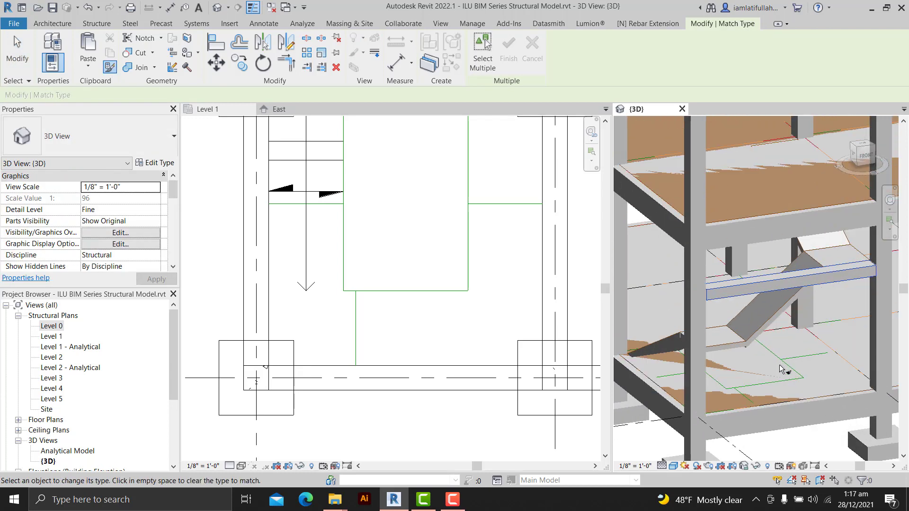
{"action": "scroll", "coordinate": [781, 364], "scroll_direction": "down", "scroll_amount": 3}
{"action": "scroll", "coordinate": [784, 346], "scroll_direction": "up", "scroll_amount": 2}
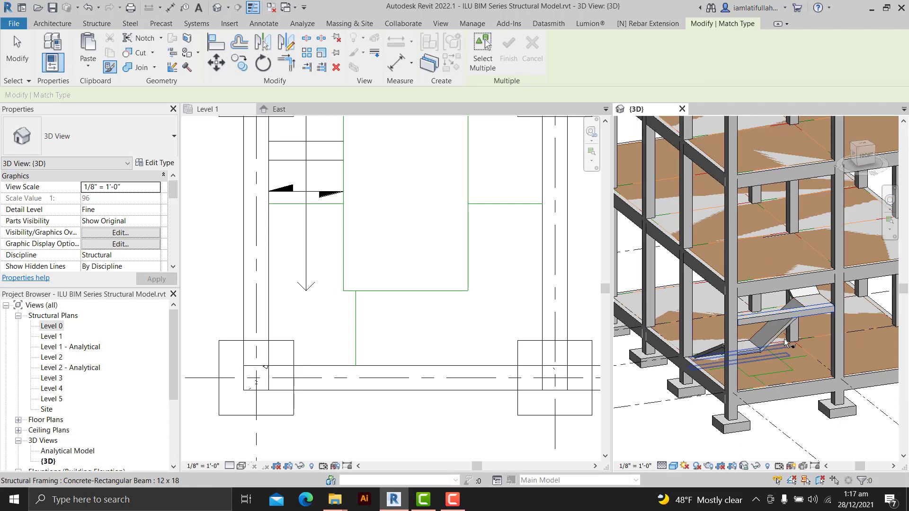
{"action": "left_click", "coordinate": [791, 354]}
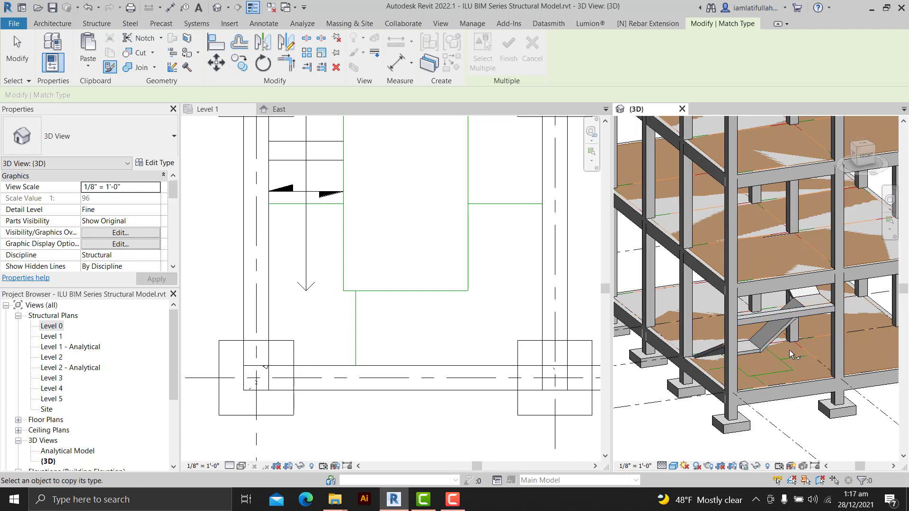
{"action": "key", "text": "Escape"}
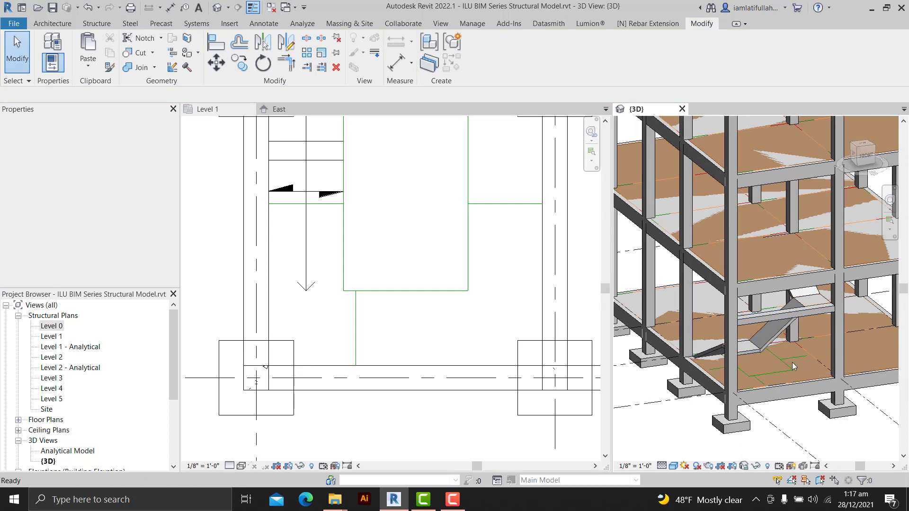
- Change the lower front 12 x 18 beam in the stair bay to the Stair Beam type
{"action": "scroll", "coordinate": [793, 366], "scroll_direction": "up", "scroll_amount": 3}
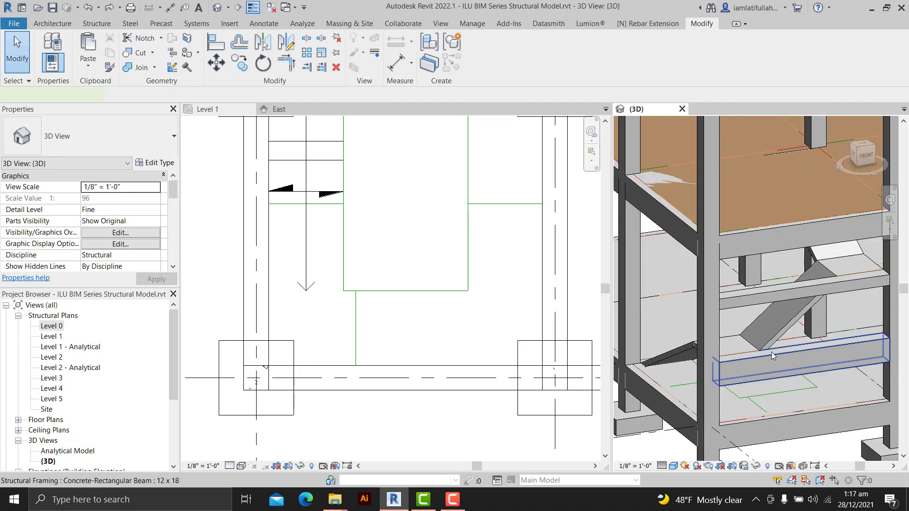
{"action": "left_click", "coordinate": [776, 356]}
{"action": "left_click", "coordinate": [144, 143]}
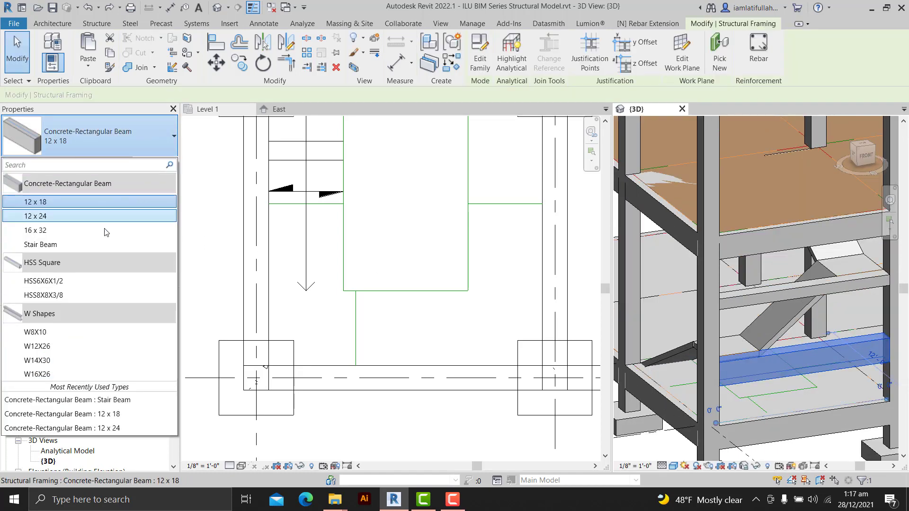
{"action": "left_click", "coordinate": [72, 244]}
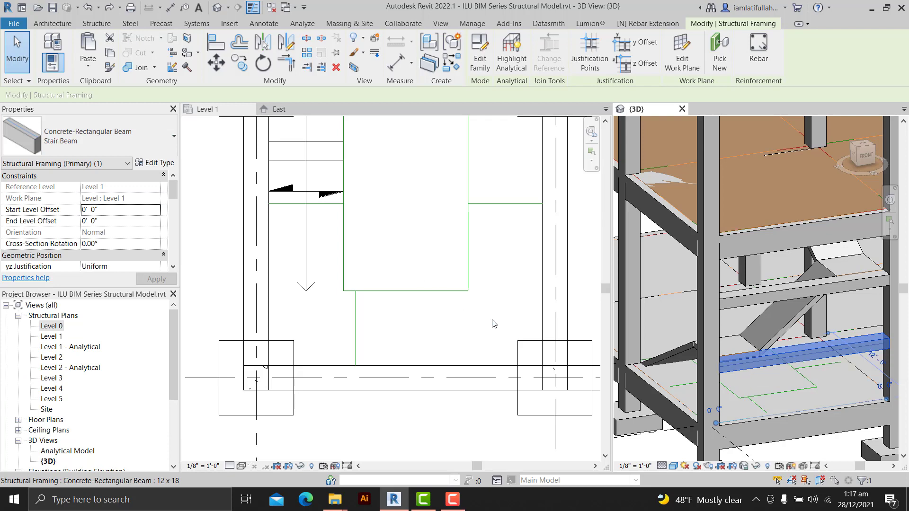
{"action": "left_click", "coordinate": [494, 288]}
{"action": "scroll", "coordinate": [871, 372], "scroll_direction": "down", "scroll_amount": 3}
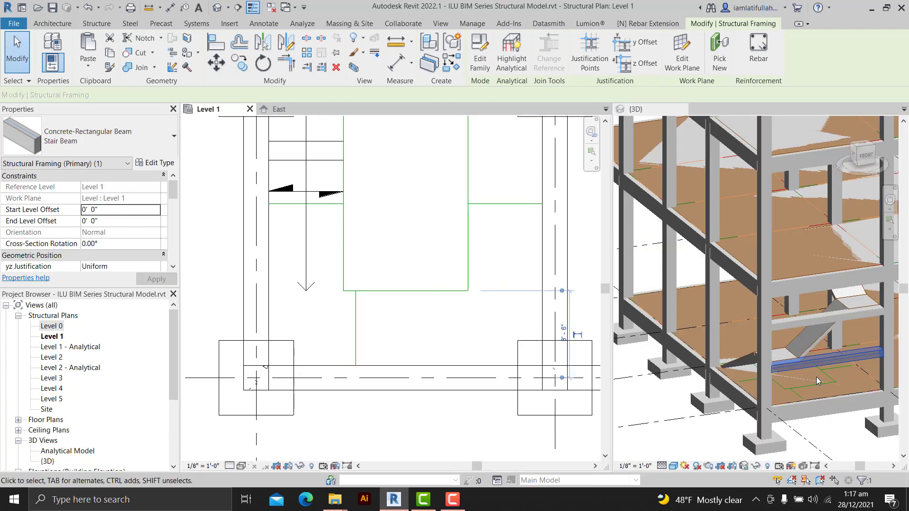
{"action": "left_click", "coordinate": [782, 365]}
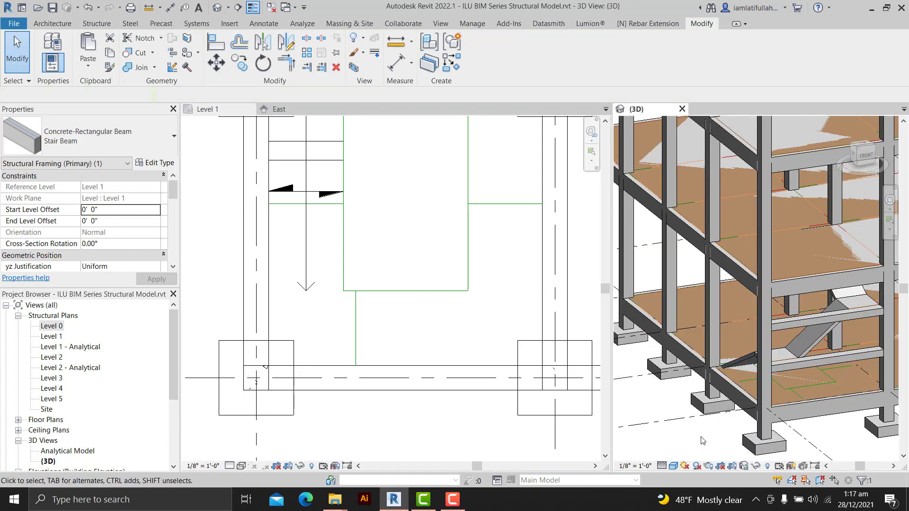
{"action": "scroll", "coordinate": [784, 375], "scroll_direction": "up", "scroll_amount": 2}
{"action": "middle_click_drag", "start_coordinate": [784, 375], "coordinate": [881, 389], "text": "shift"}
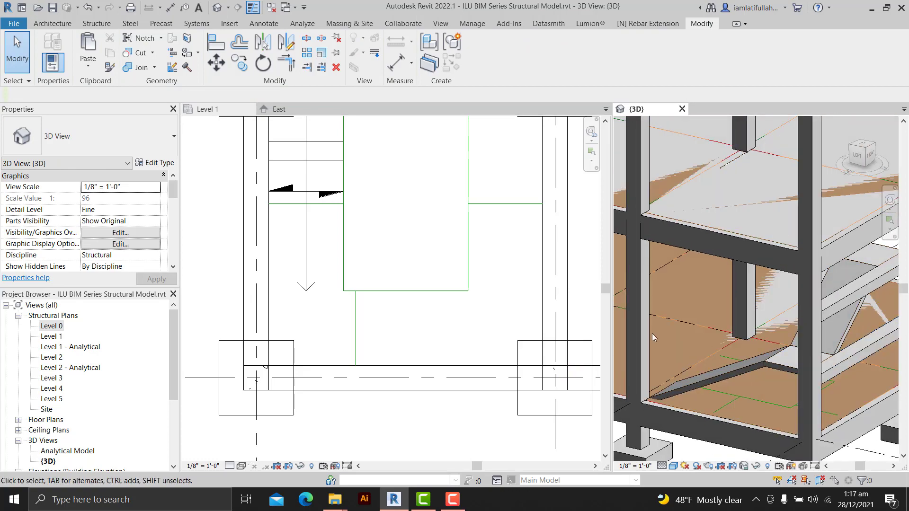
{"action": "scroll", "coordinate": [666, 335], "scroll_direction": "down", "scroll_amount": 2}
{"action": "middle_click_drag", "start_coordinate": [697, 335], "coordinate": [791, 360], "text": "shift"}
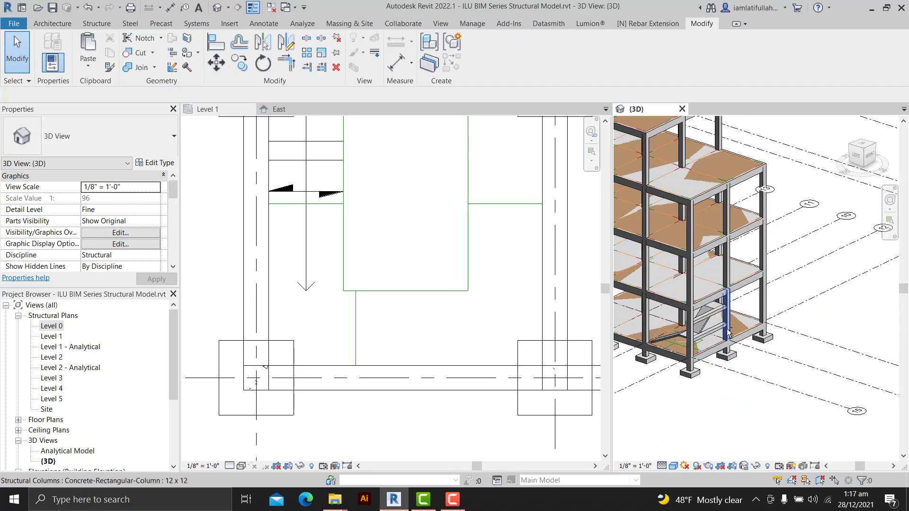
{"action": "middle_click_drag", "start_coordinate": [729, 335], "coordinate": [730, 284], "text": "shift"}
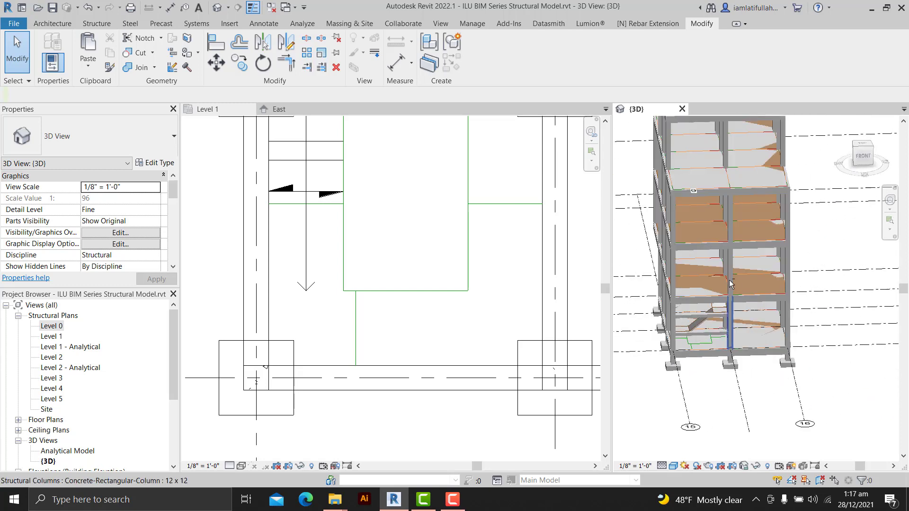
- Open the Level 2 structural plan and start editing the boundary of its 6" Concrete floor
{"action": "left_click", "coordinate": [413, 339]}
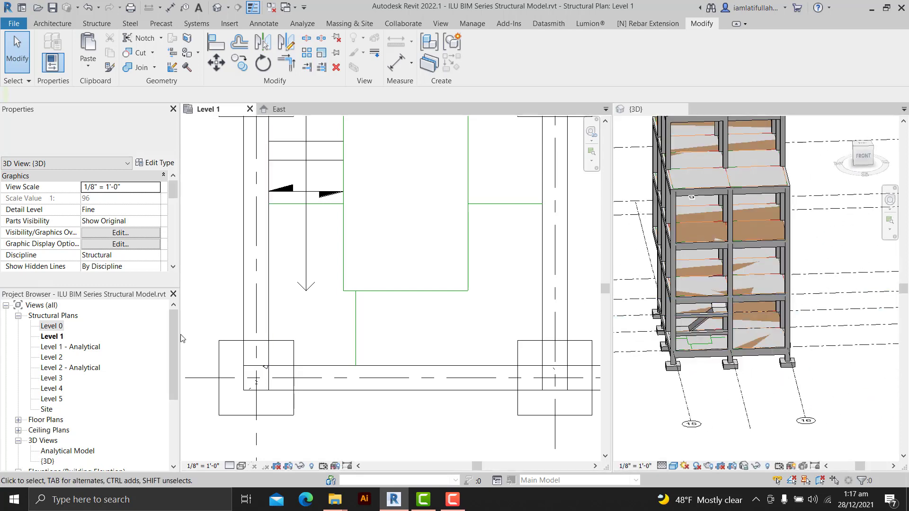
{"action": "double_click", "coordinate": [52, 358]}
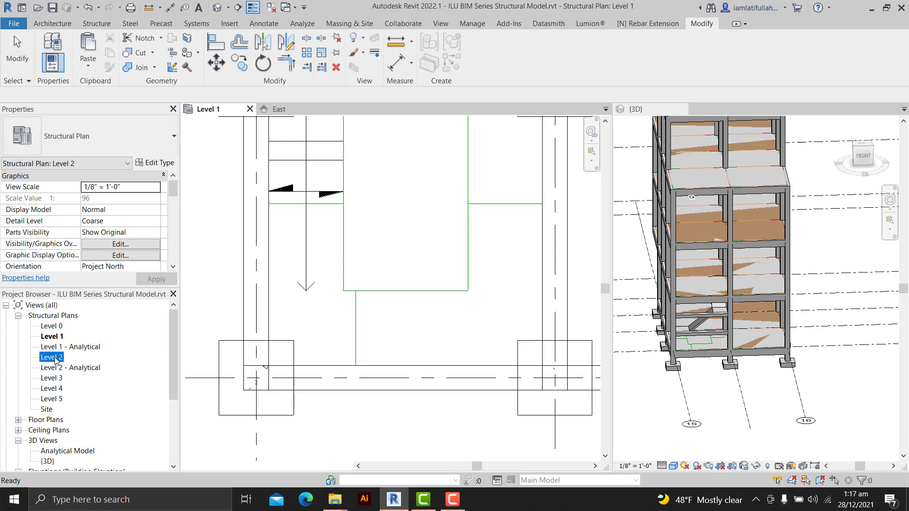
{"action": "scroll", "coordinate": [381, 338], "scroll_direction": "down", "scroll_amount": 3}
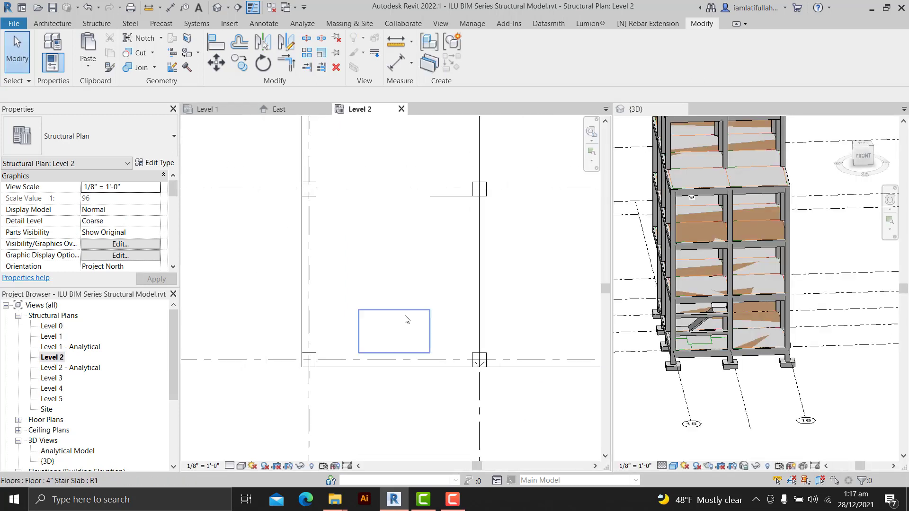
{"action": "middle_click_drag", "start_coordinate": [405, 316], "coordinate": [365, 346]}
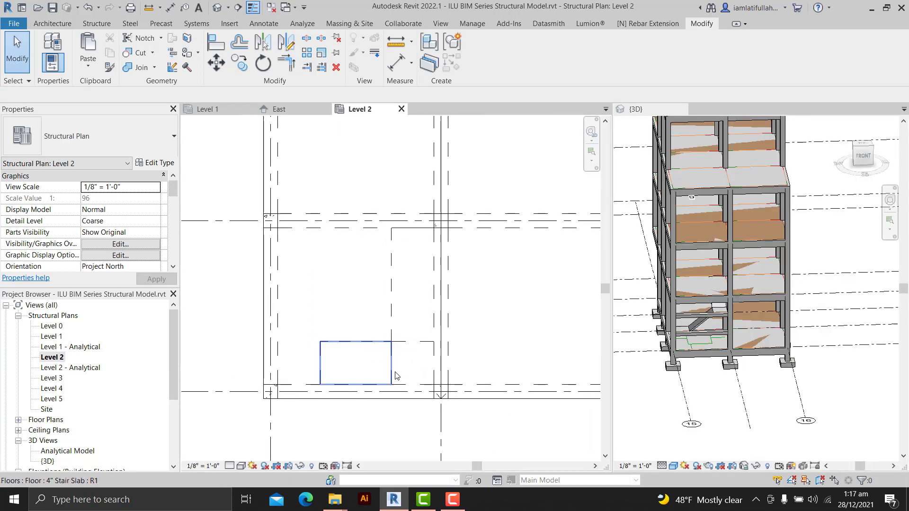
{"action": "left_click", "coordinate": [403, 287]}
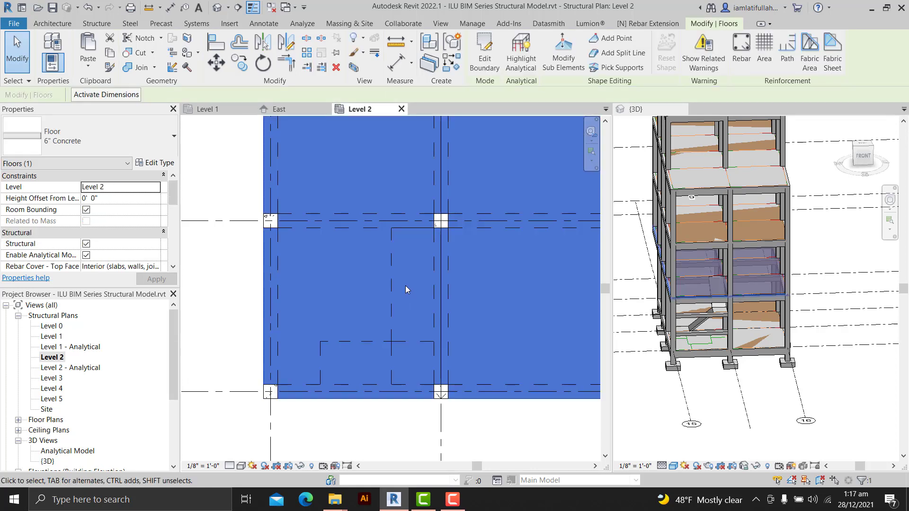
{"action": "middle_click_drag", "start_coordinate": [395, 294], "coordinate": [382, 313]}
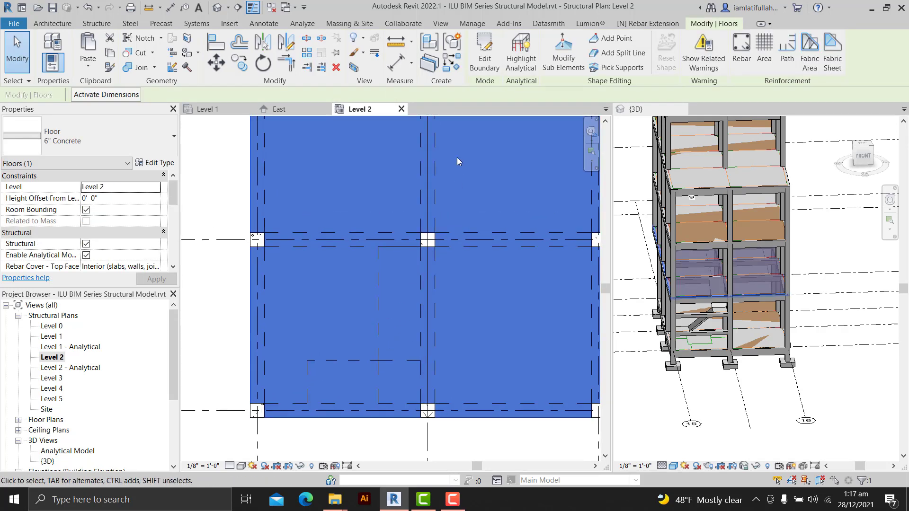
{"action": "left_click", "coordinate": [475, 71]}
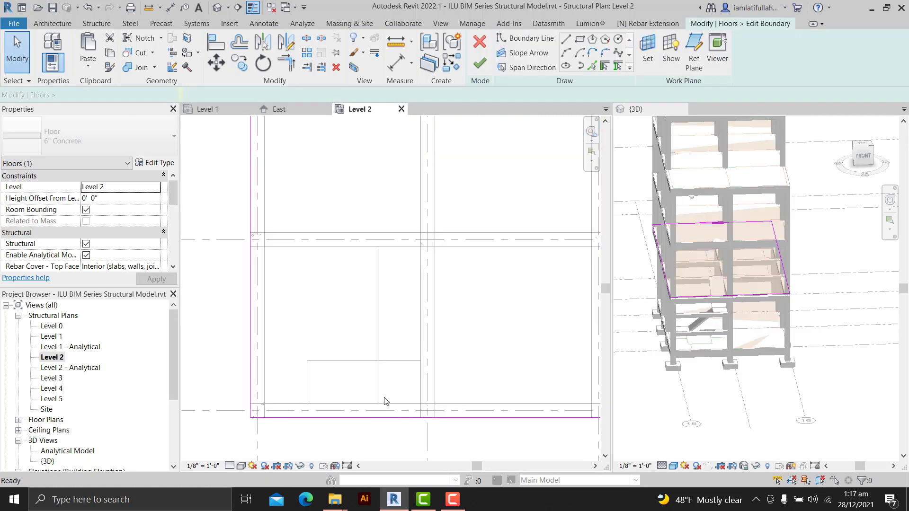
- Sketch three boundary lines around the stair flight, 3' 0" wide and 13' 0" long, running past the floor's front edge
{"action": "left_click", "coordinate": [568, 42]}
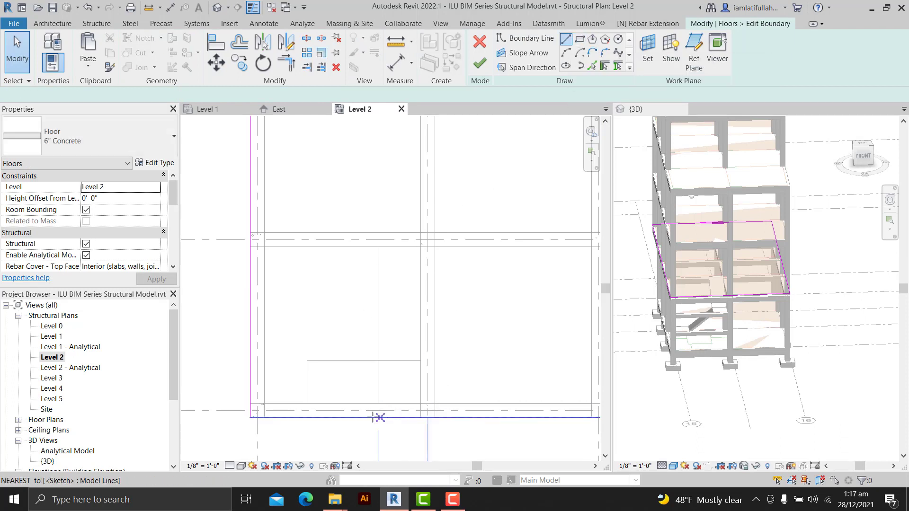
{"action": "left_click", "coordinate": [378, 360]}
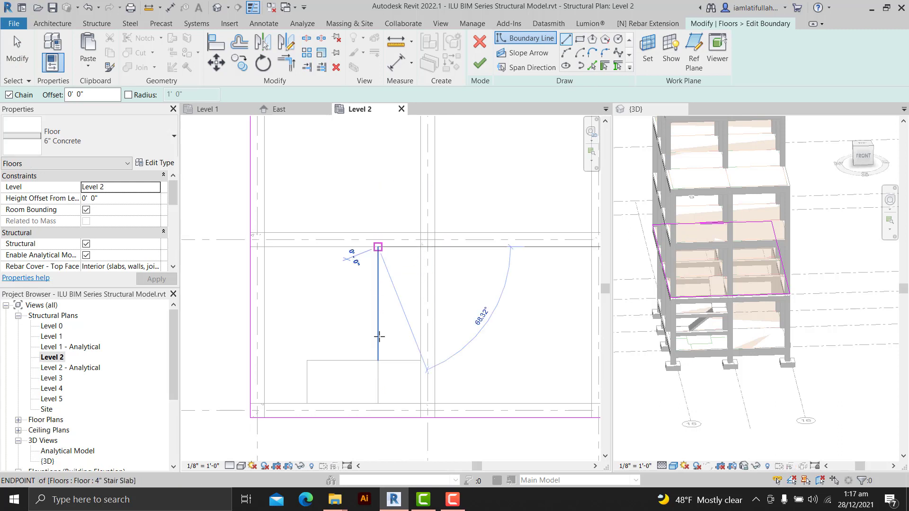
{"action": "left_click", "coordinate": [378, 430]}
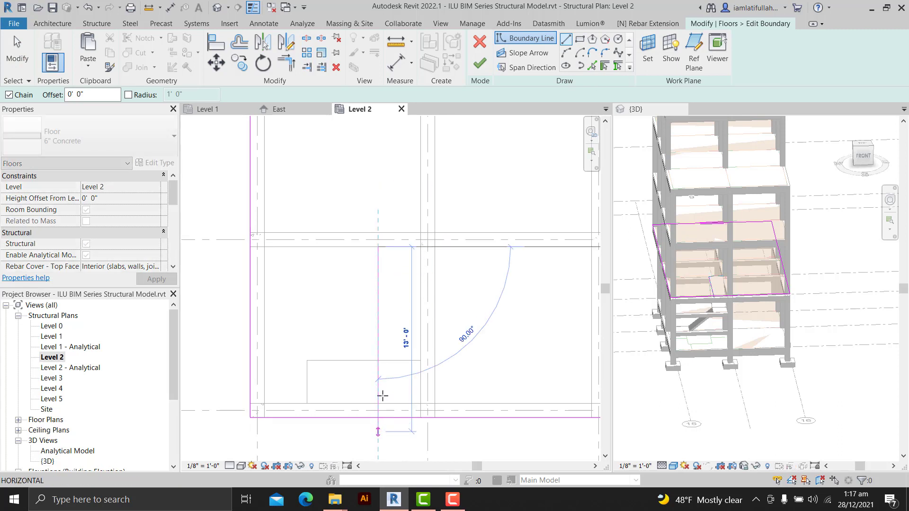
{"action": "left_click", "coordinate": [378, 247]}
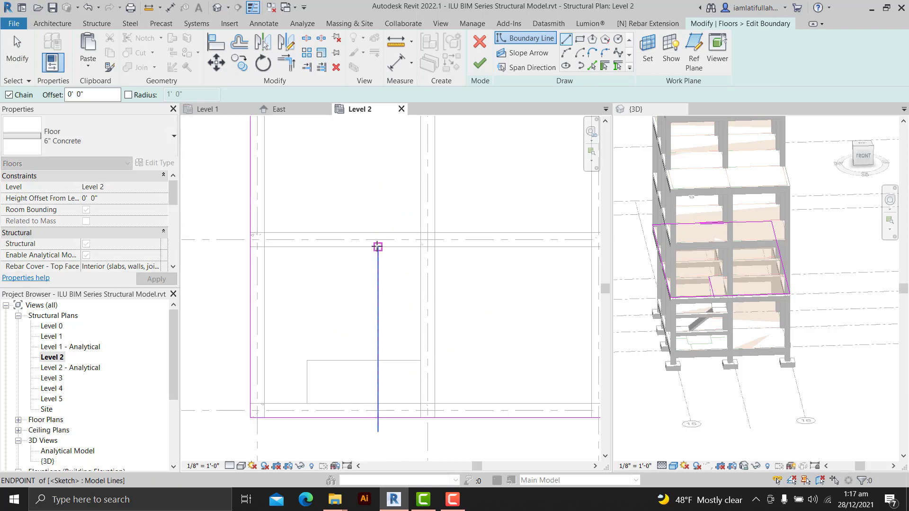
{"action": "left_click", "coordinate": [420, 246]}
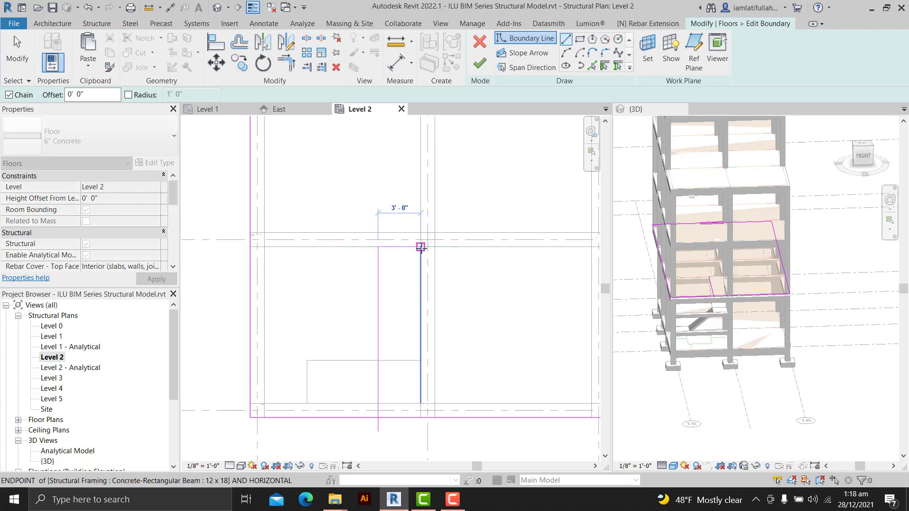
{"action": "left_click", "coordinate": [420, 430]}
{"action": "key", "text": "Escape"}
{"action": "key", "text": "Escape"}
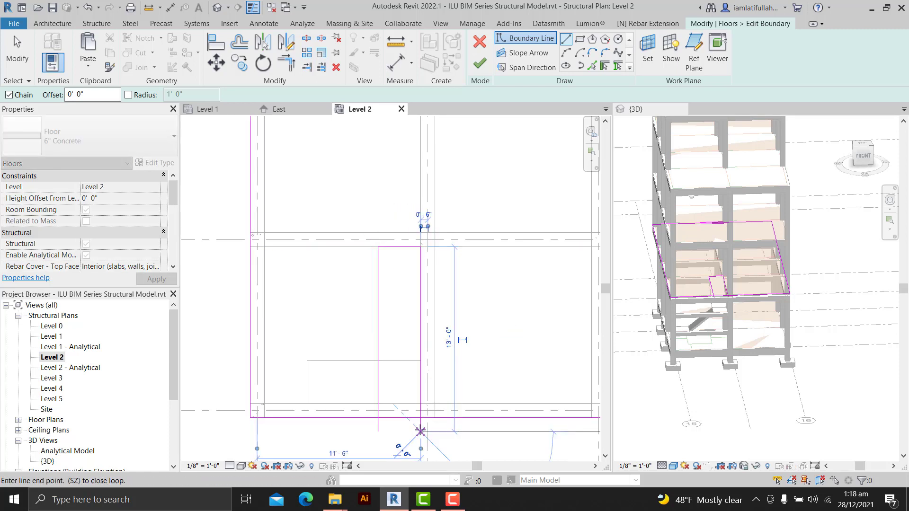
- Split the floor's front boundary edge between the stair opening's two side lines and trim both halves to those lines
{"action": "left_click", "coordinate": [306, 38]}
{"action": "left_click", "coordinate": [399, 418]}
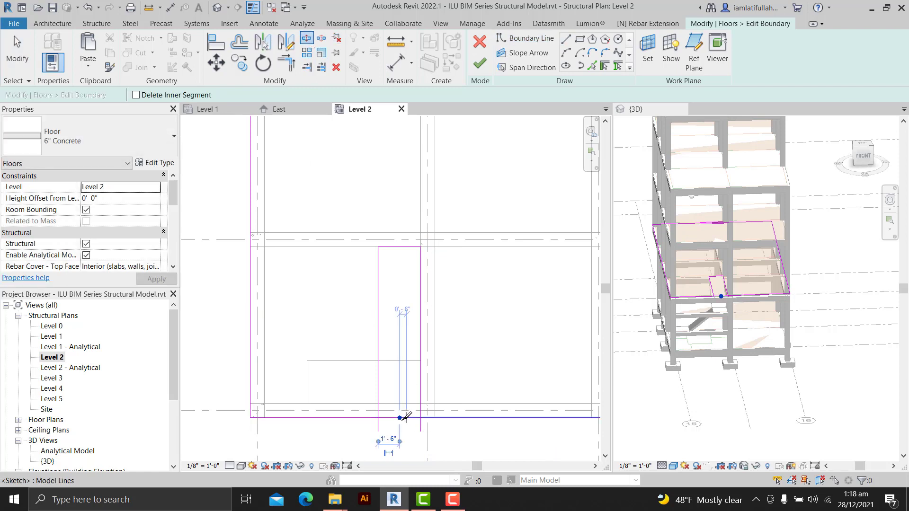
{"action": "scroll", "coordinate": [413, 420], "scroll_direction": "up", "scroll_amount": 3}
{"action": "scroll", "coordinate": [390, 399], "scroll_direction": "down", "scroll_amount": 1}
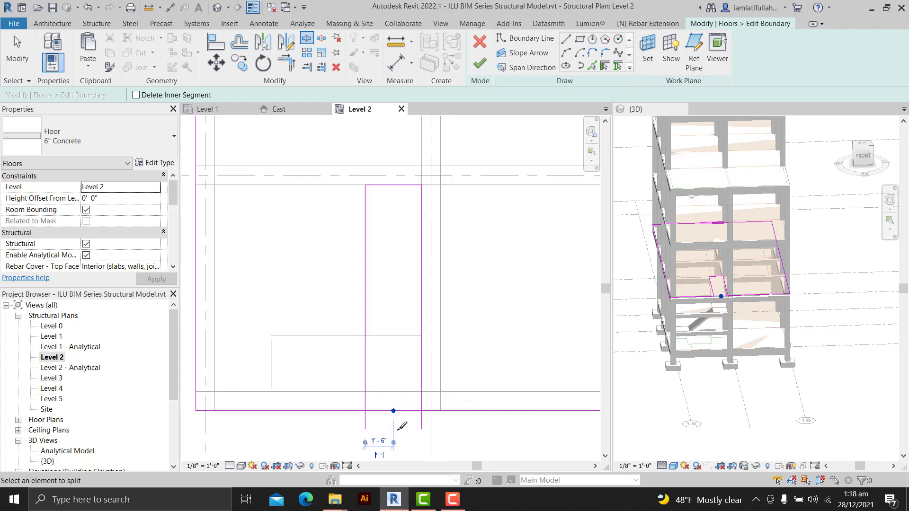
{"action": "scroll", "coordinate": [394, 410], "scroll_direction": "up", "scroll_amount": 2}
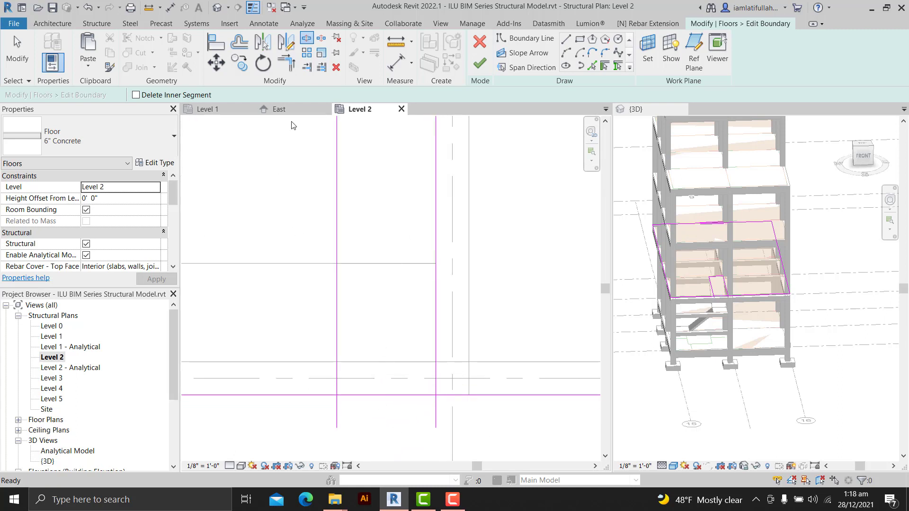
{"action": "left_click", "coordinate": [285, 61]}
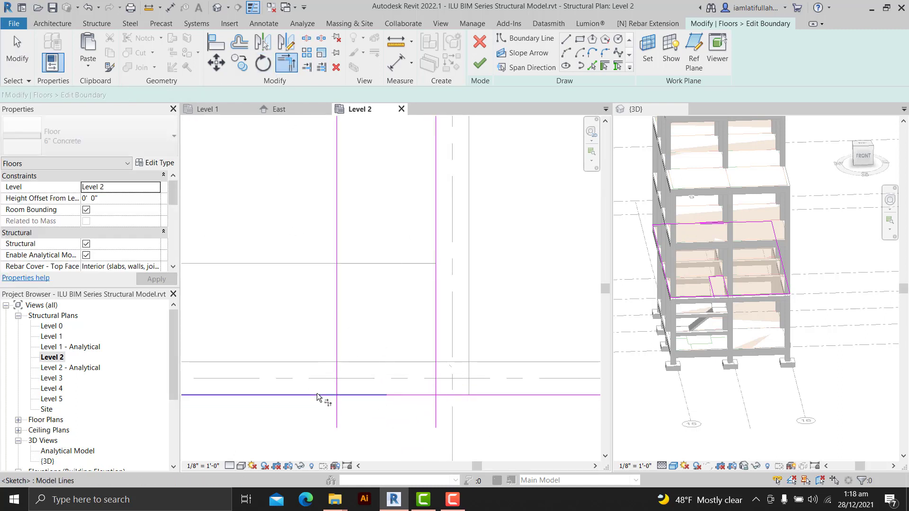
{"action": "left_click", "coordinate": [462, 395]}
{"action": "left_click", "coordinate": [436, 385]}
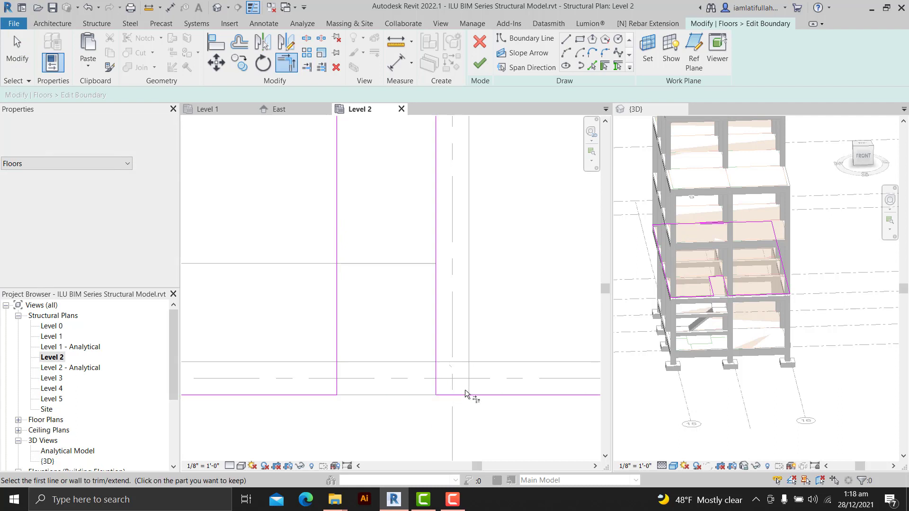
{"action": "scroll", "coordinate": [464, 391], "scroll_direction": "down", "scroll_amount": 2}
{"action": "scroll", "coordinate": [479, 357], "scroll_direction": "down", "scroll_amount": 3}
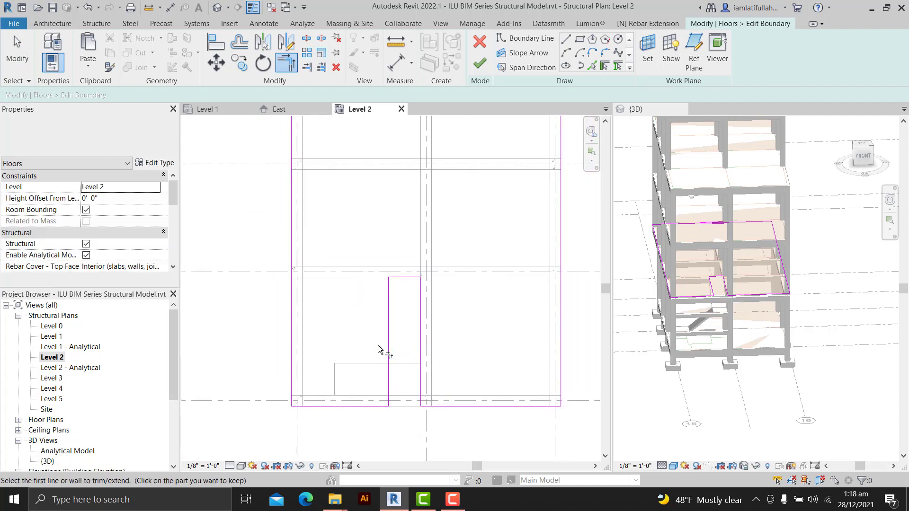
{"action": "scroll", "coordinate": [385, 410], "scroll_direction": "up", "scroll_amount": 2}
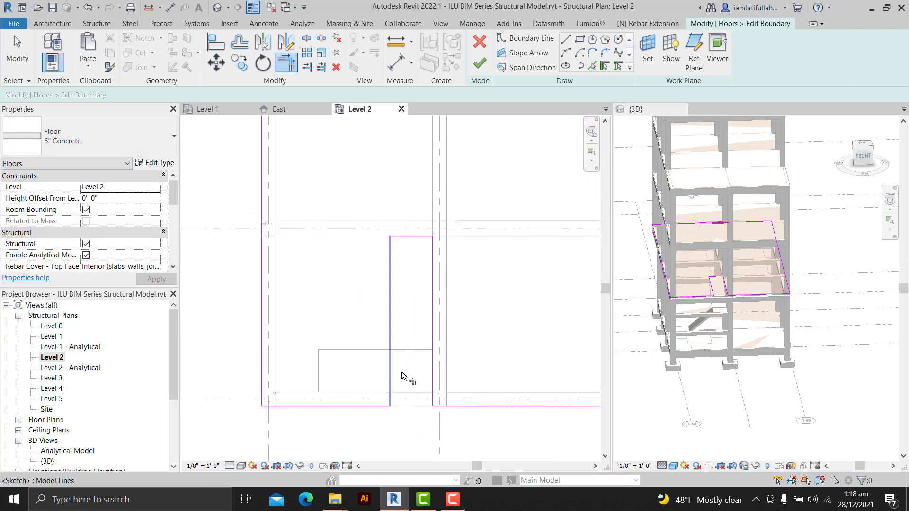
{"action": "key", "text": "Escape"}
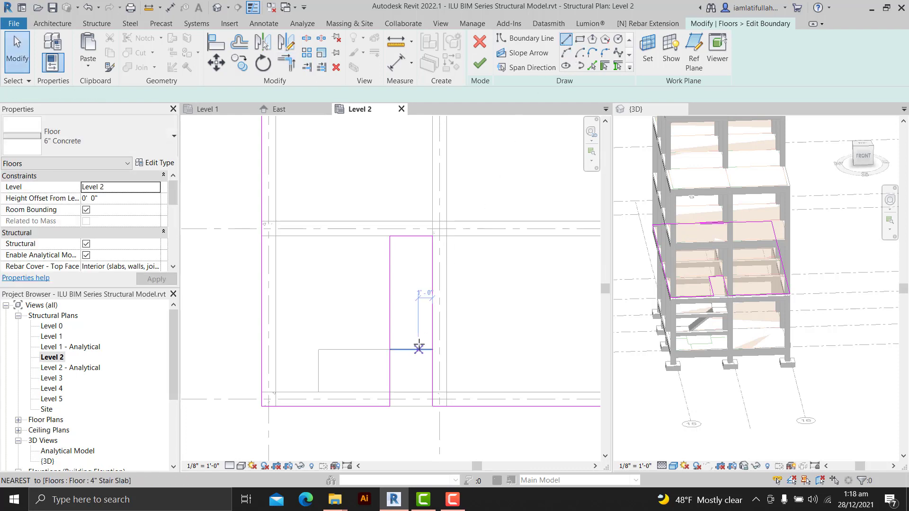
- Sketch boundary lines 9' 0" in total along the stair landing's back edge, from the opening's inner side line to the floor's outer side edge
{"action": "left_click", "coordinate": [390, 350]}
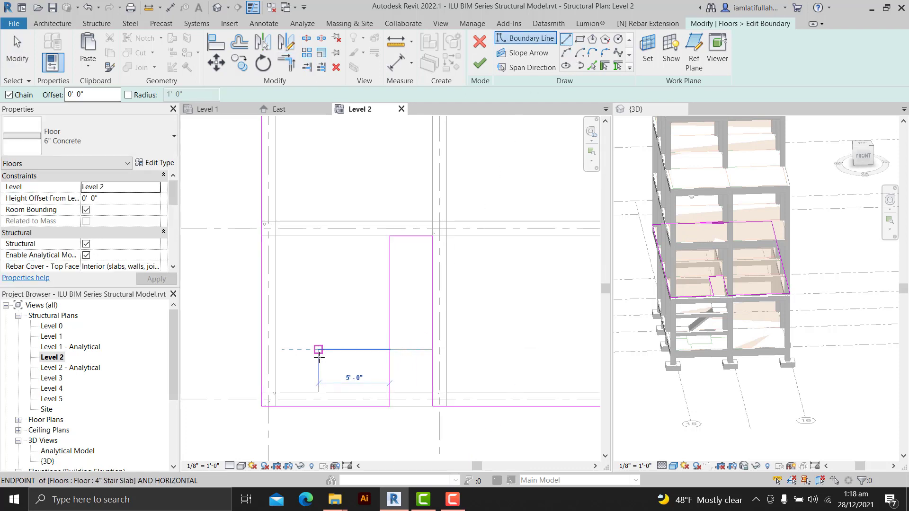
{"action": "left_click", "coordinate": [319, 351]}
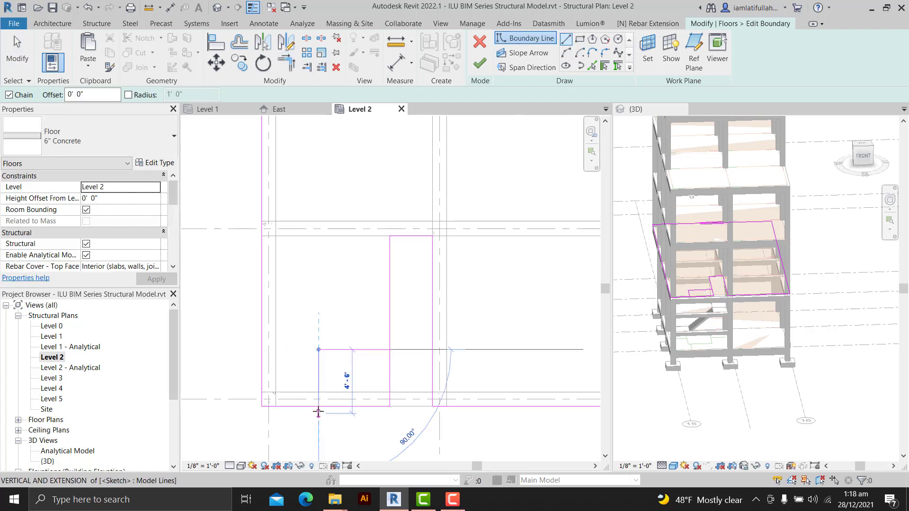
{"action": "left_click", "coordinate": [260, 349]}
{"action": "key", "text": "Escape"}
{"action": "key", "text": "Escape"}
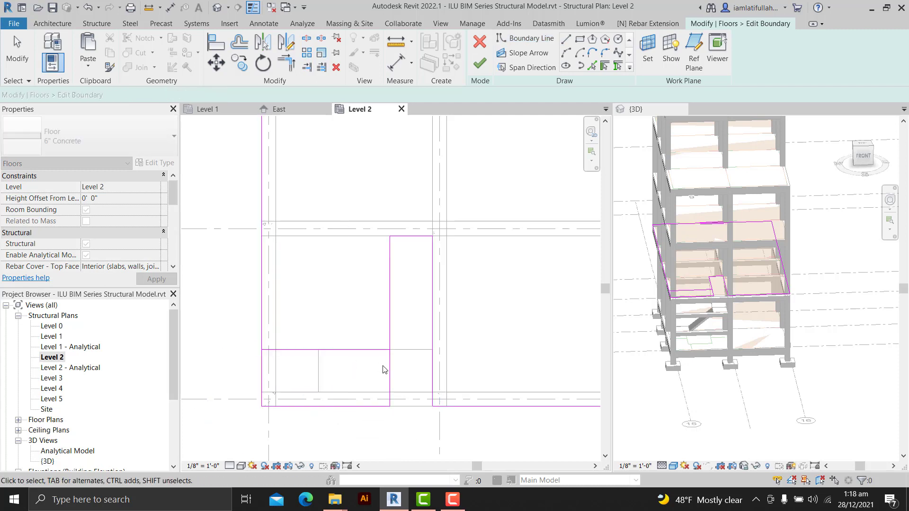
- Shorten the opening's inner side line and the floor's outer side edge so both end at the landing boundary line
{"action": "left_click", "coordinate": [389, 398]}
{"action": "left_click_drag", "start_coordinate": [389, 406], "coordinate": [389, 349]}
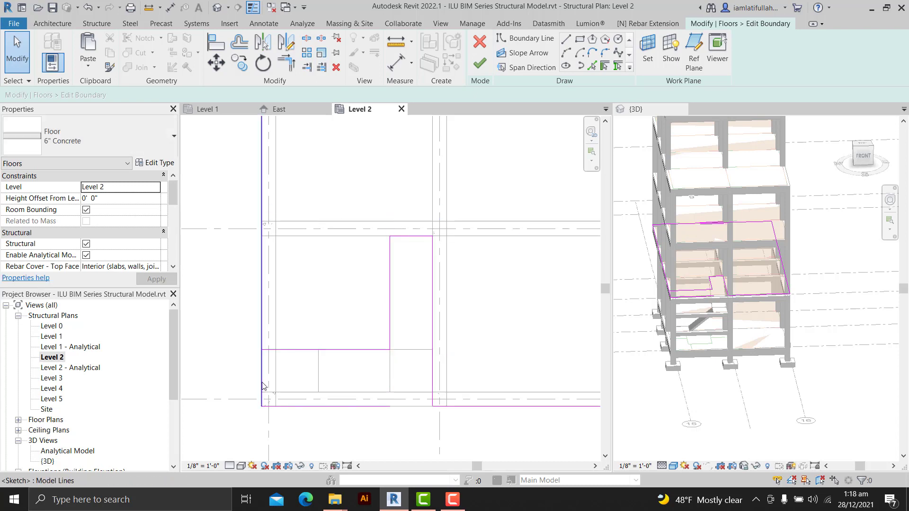
{"action": "left_click", "coordinate": [262, 379]}
{"action": "left_click_drag", "start_coordinate": [262, 406], "coordinate": [261, 349]}
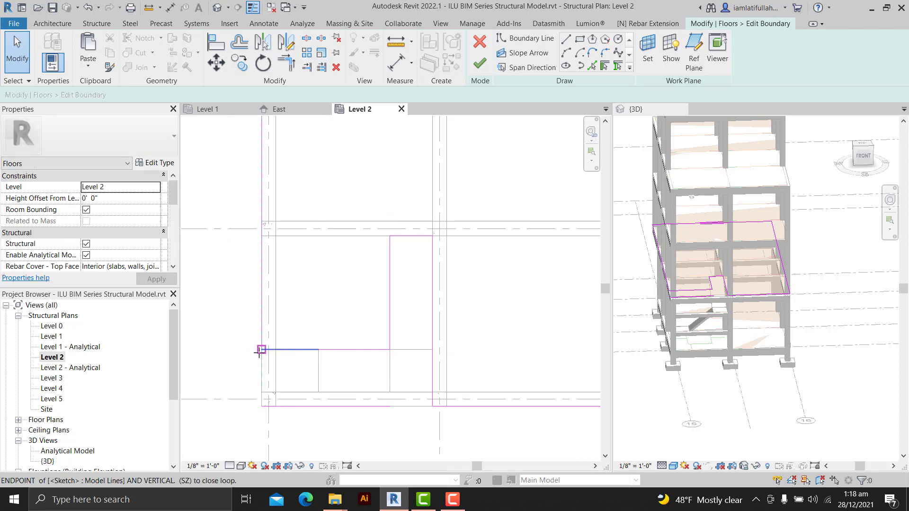
- Delete the leftover 9' 0" front boundary segment and finish the Level 2 floor boundary edit
{"action": "left_click", "coordinate": [294, 407]}
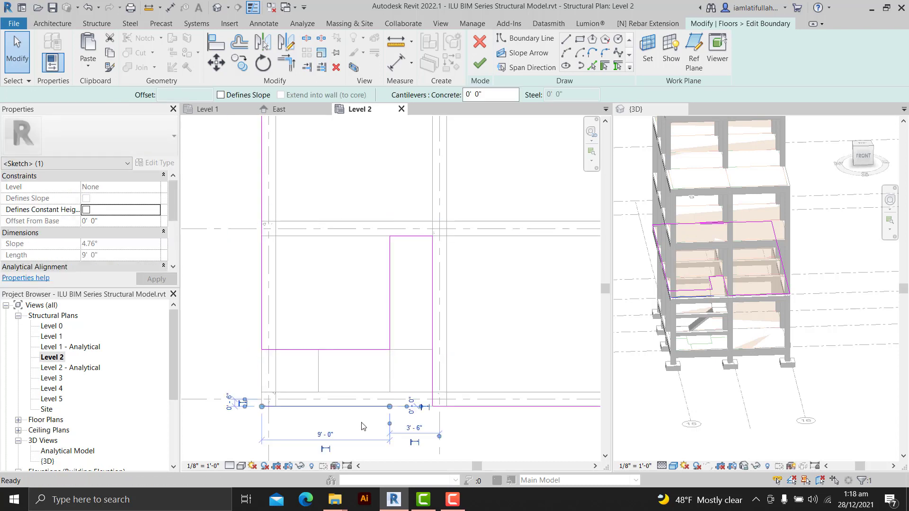
{"action": "left_click", "coordinate": [374, 420]}
{"action": "scroll", "coordinate": [376, 420], "scroll_direction": "down", "scroll_amount": 2}
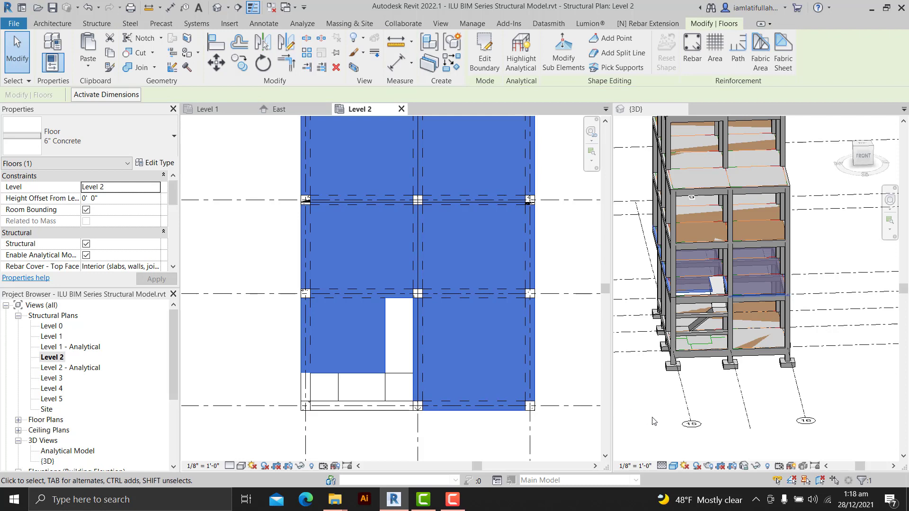
- Examine the stair flights, support beams and Level 2 floor opening in the 3D view from several sides
{"action": "left_click", "coordinate": [652, 417]}
{"action": "middle_click_drag", "start_coordinate": [657, 400], "coordinate": [722, 429], "text": "shift"}
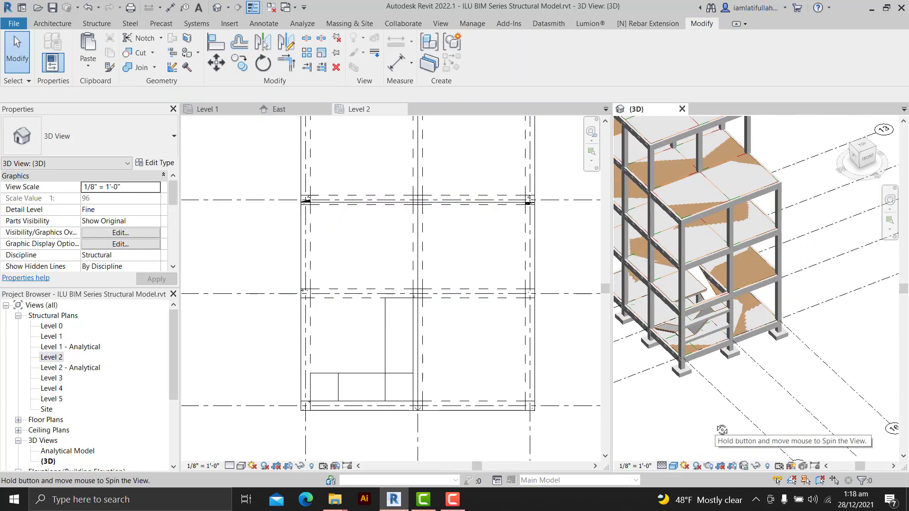
{"action": "scroll", "coordinate": [702, 272], "scroll_direction": "up", "scroll_amount": 3}
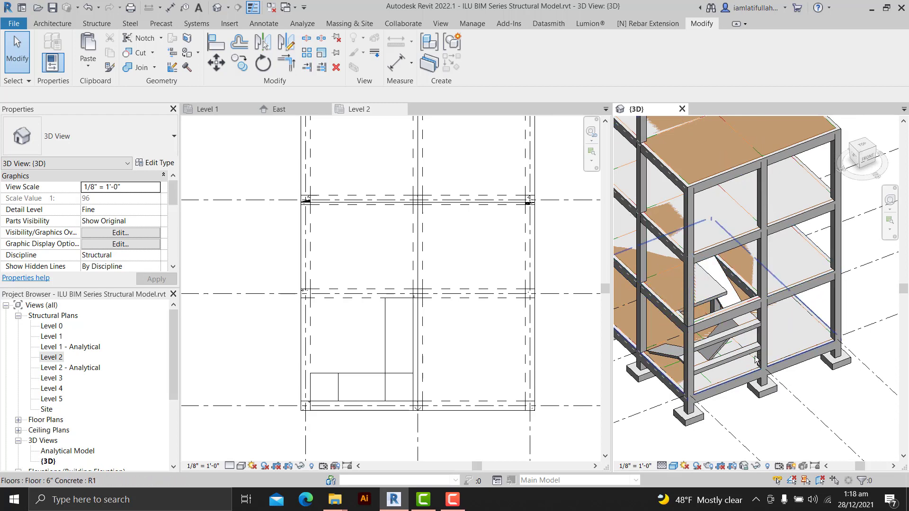
{"action": "middle_click_drag", "start_coordinate": [756, 360], "coordinate": [634, 348], "text": "shift"}
{"action": "scroll", "coordinate": [797, 346], "scroll_direction": "down", "scroll_amount": 3}
{"action": "middle_click_drag", "start_coordinate": [798, 346], "coordinate": [808, 312], "text": "shift"}
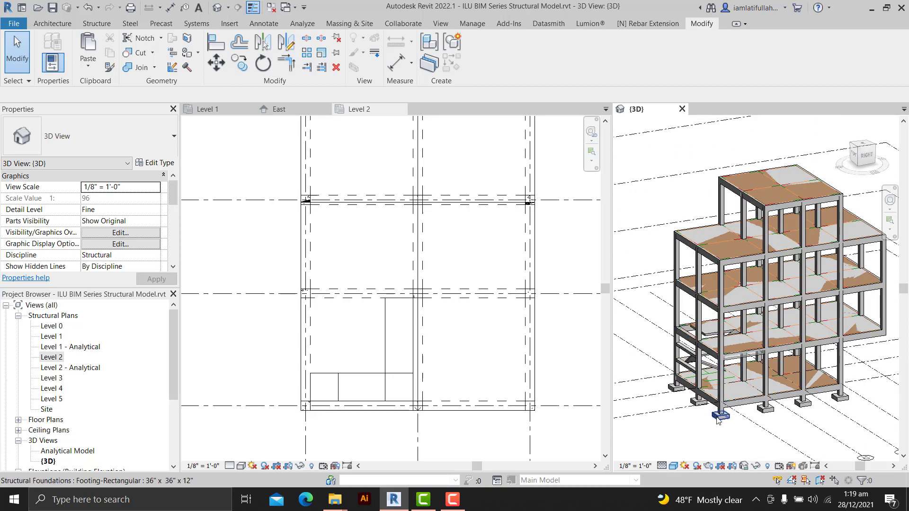
{"action": "scroll", "coordinate": [718, 418], "scroll_direction": "up", "scroll_amount": 3}
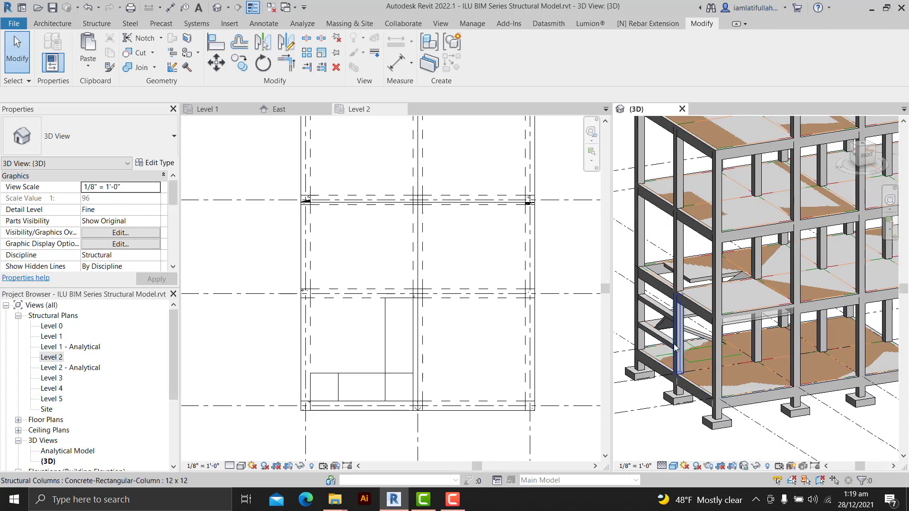
{"action": "middle_click_drag", "start_coordinate": [689, 344], "coordinate": [716, 341], "text": "shift"}
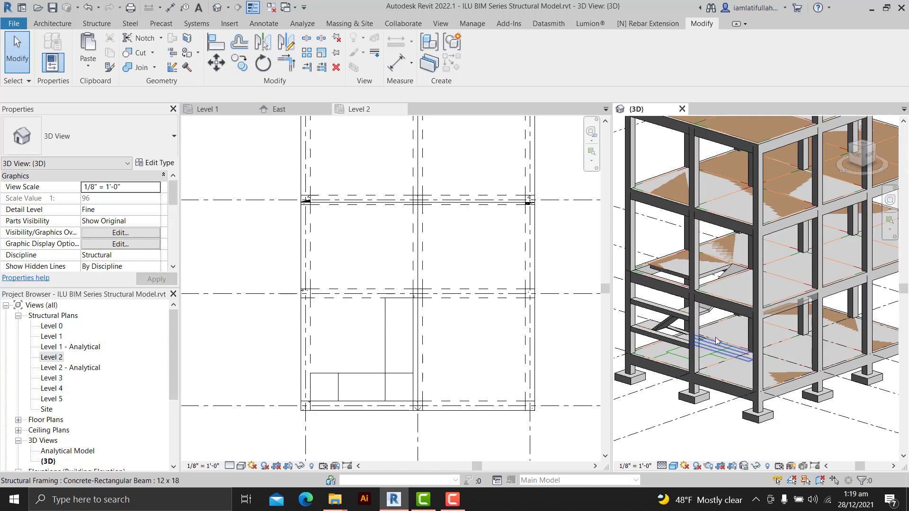
{"action": "scroll", "coordinate": [727, 340], "scroll_direction": "down", "scroll_amount": 5}
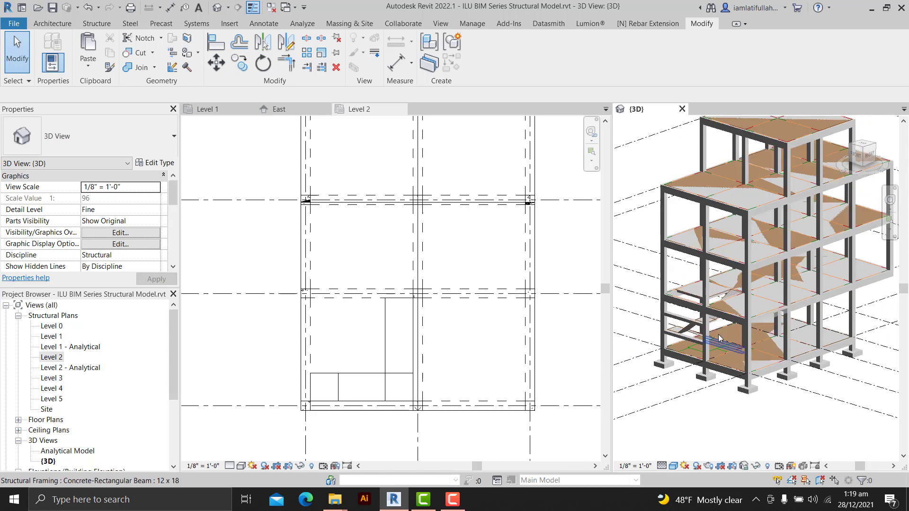
{"action": "scroll", "coordinate": [462, 333], "scroll_direction": "down", "scroll_amount": 3}
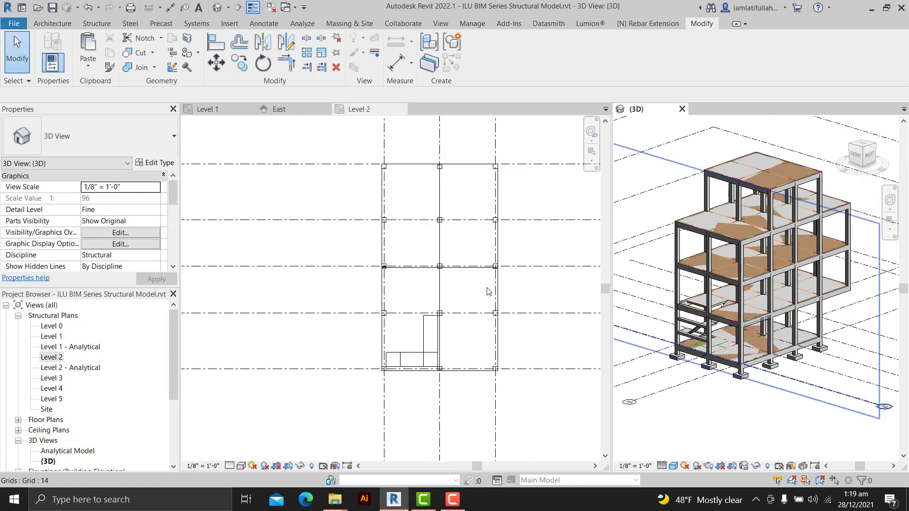
- Close the Level 2, East and Level 1 views so only the 3D view stays open
{"action": "left_click", "coordinate": [470, 325]}
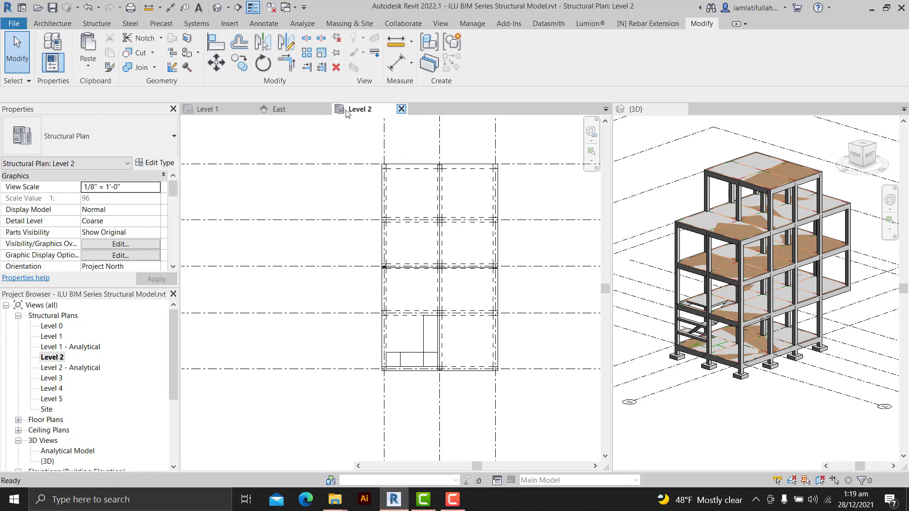
{"action": "left_click", "coordinate": [400, 109]}
{"action": "left_click", "coordinate": [325, 109]}
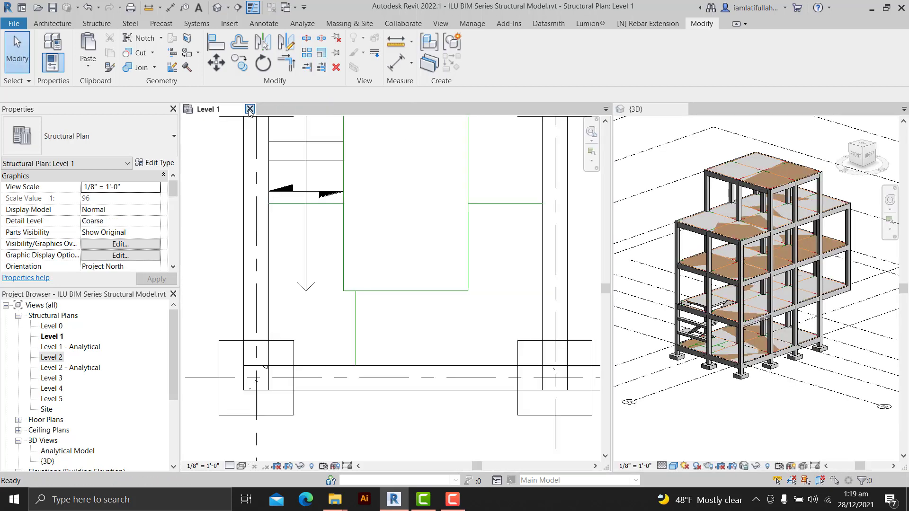
{"action": "left_click", "coordinate": [249, 109]}
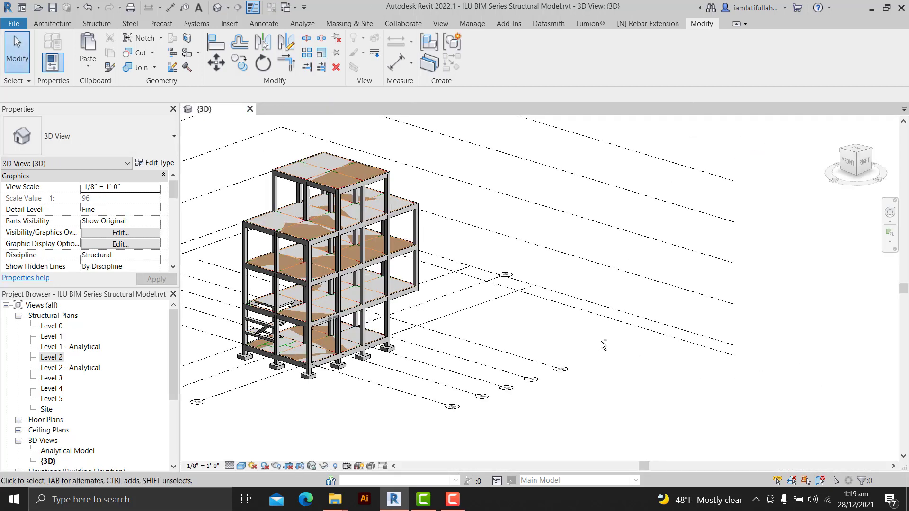
- Look over the whole building in 3D and open the Analytical Model 3D view
{"action": "scroll", "coordinate": [603, 344], "scroll_direction": "down", "scroll_amount": 4}
{"action": "middle_click_drag", "start_coordinate": [294, 323], "coordinate": [318, 324], "text": "shift"}
{"action": "scroll", "coordinate": [413, 284], "scroll_direction": "up", "scroll_amount": 5}
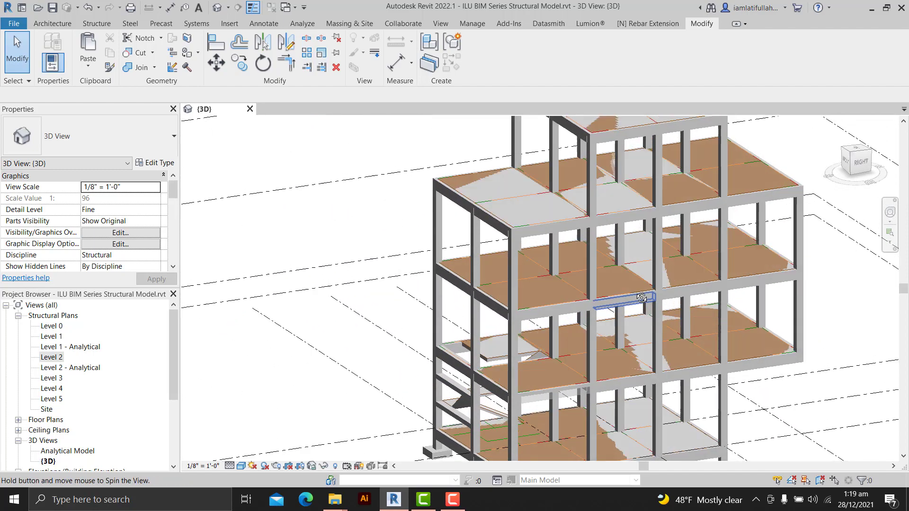
{"action": "middle_click_drag", "start_coordinate": [641, 297], "coordinate": [659, 307], "text": "shift"}
{"action": "scroll", "coordinate": [658, 308], "scroll_direction": "down", "scroll_amount": 3}
{"action": "middle_click_drag", "start_coordinate": [641, 273], "coordinate": [538, 286]}
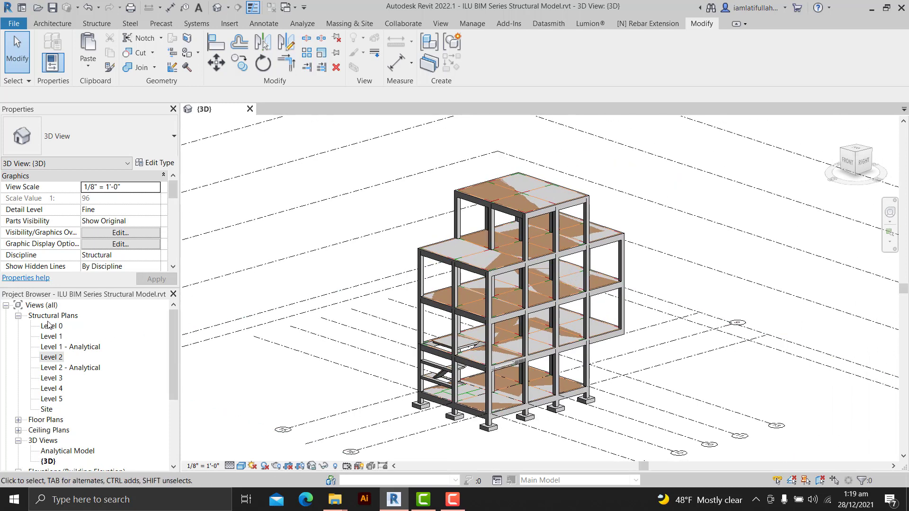
{"action": "scroll", "coordinate": [62, 404], "scroll_direction": "down", "scroll_amount": 2}
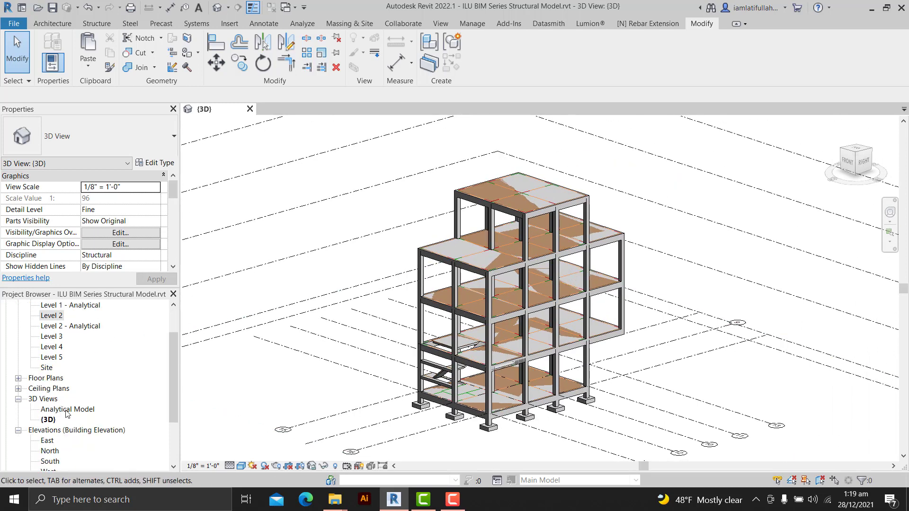
{"action": "double_click", "coordinate": [66, 409]}
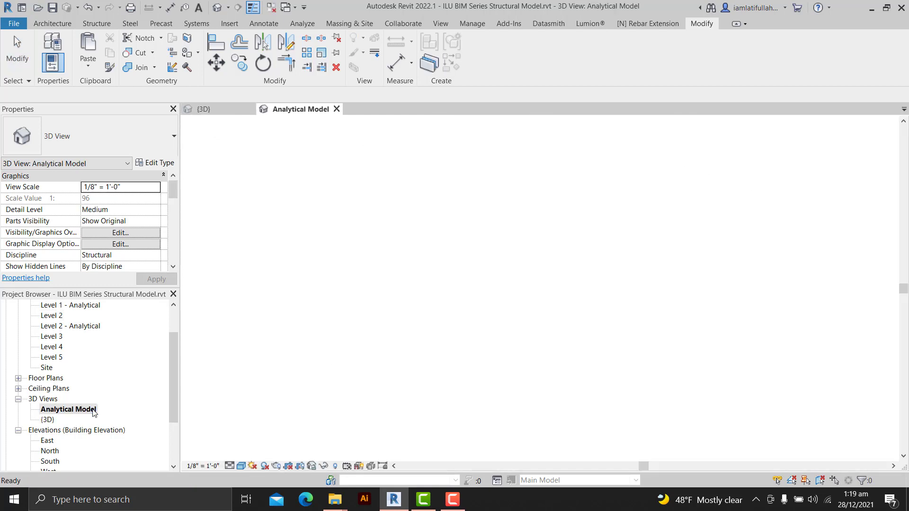
- Examine the analytical model's floors, stair slabs and column bases, close up and as a whole
{"action": "middle_click_drag", "start_coordinate": [668, 400], "coordinate": [715, 378], "text": "shift"}
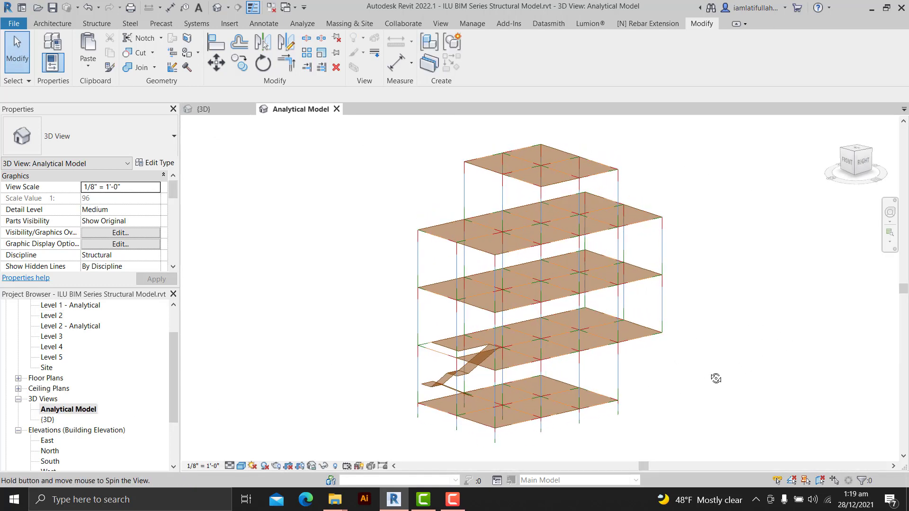
{"action": "scroll", "coordinate": [443, 424], "scroll_direction": "up", "scroll_amount": 5}
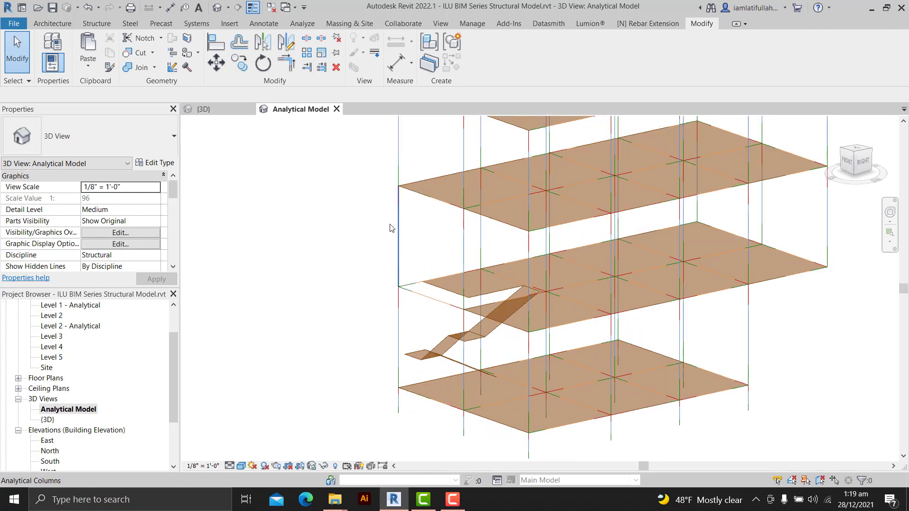
{"action": "middle_click_drag", "start_coordinate": [395, 315], "coordinate": [440, 313], "text": "shift"}
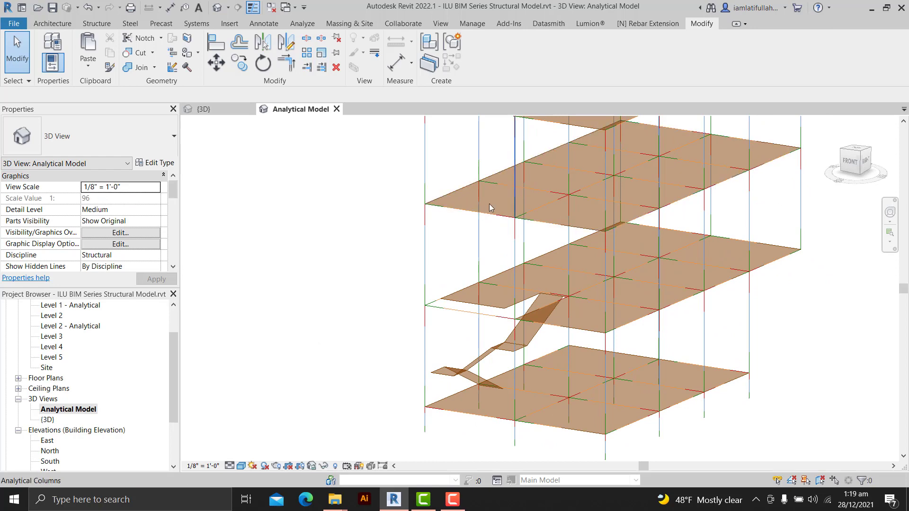
{"action": "scroll", "coordinate": [489, 208], "scroll_direction": "down", "scroll_amount": 3}
{"action": "scroll", "coordinate": [552, 369], "scroll_direction": "up", "scroll_amount": 7}
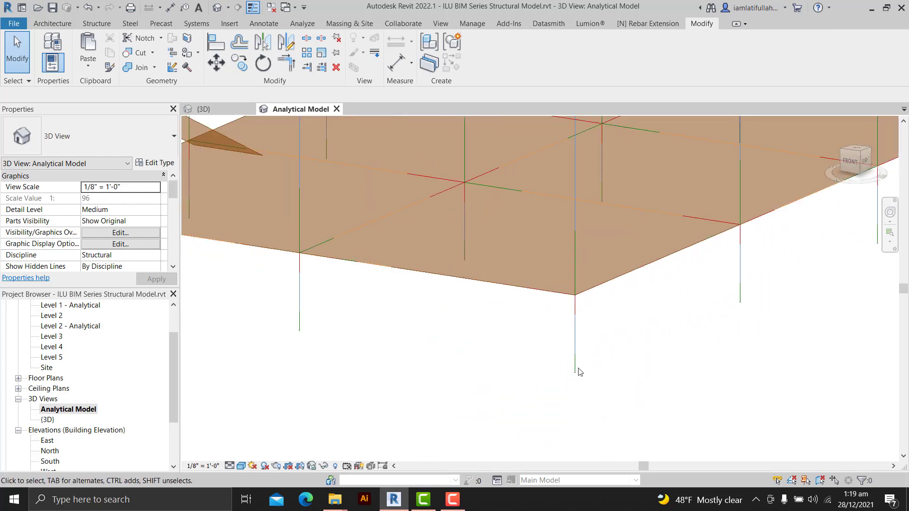
{"action": "scroll", "coordinate": [576, 389], "scroll_direction": "up", "scroll_amount": 4}
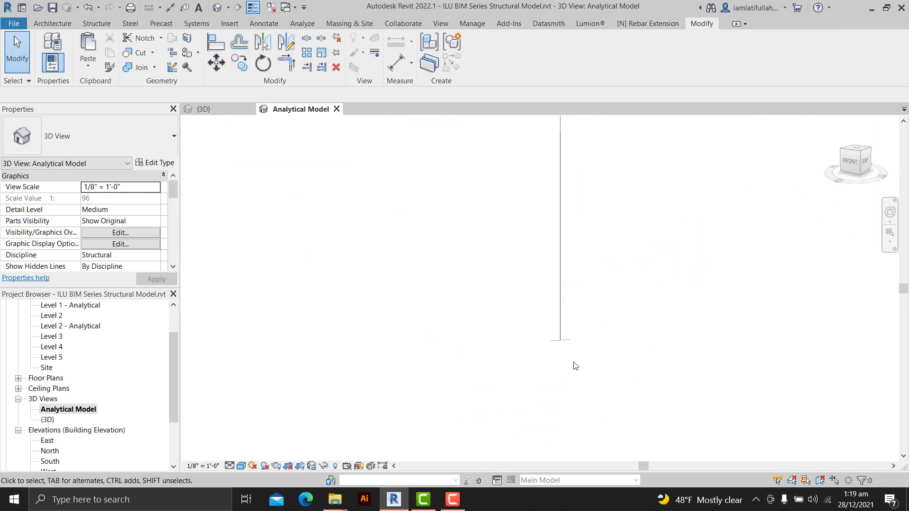
{"action": "scroll", "coordinate": [553, 324], "scroll_direction": "down", "scroll_amount": 1}
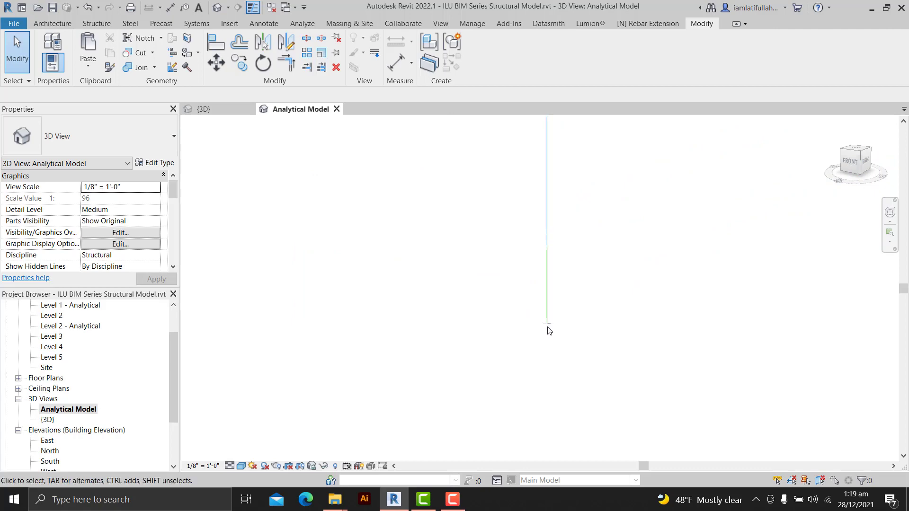
{"action": "scroll", "coordinate": [548, 330], "scroll_direction": "down", "scroll_amount": 6}
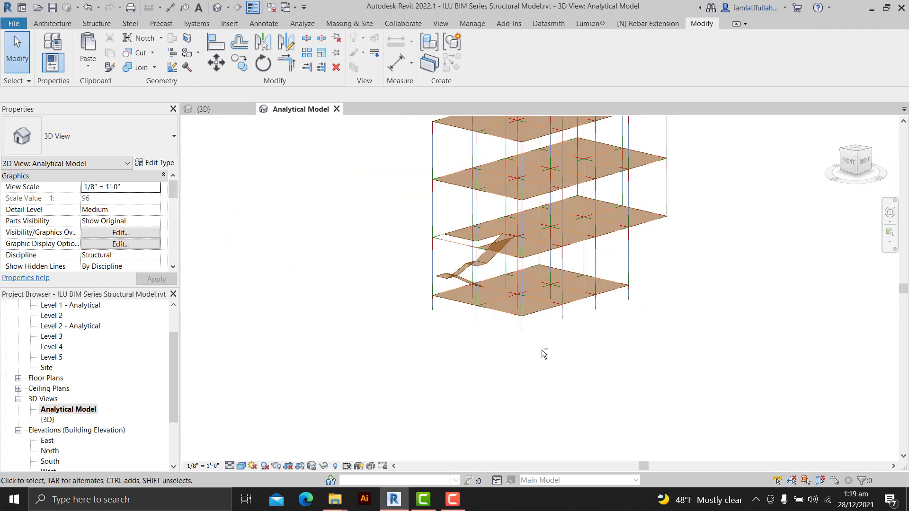
{"action": "scroll", "coordinate": [544, 355], "scroll_direction": "down", "scroll_amount": 3}
{"action": "middle_click_drag", "start_coordinate": [552, 367], "coordinate": [532, 350], "text": "shift"}
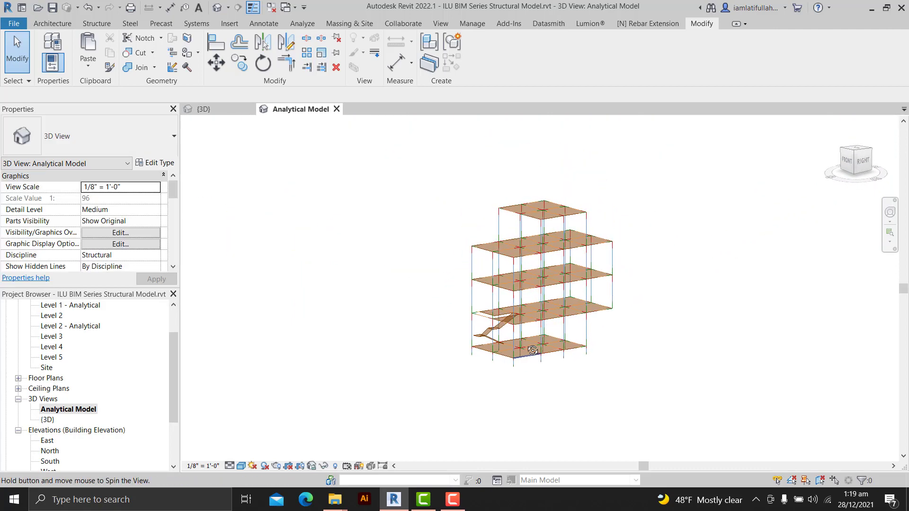
{"action": "scroll", "coordinate": [526, 348], "scroll_direction": "up", "scroll_amount": 3}
{"action": "middle_click_drag", "start_coordinate": [666, 331], "coordinate": [572, 338], "text": "shift"}
{"action": "scroll", "coordinate": [591, 372], "scroll_direction": "down", "scroll_amount": 2}
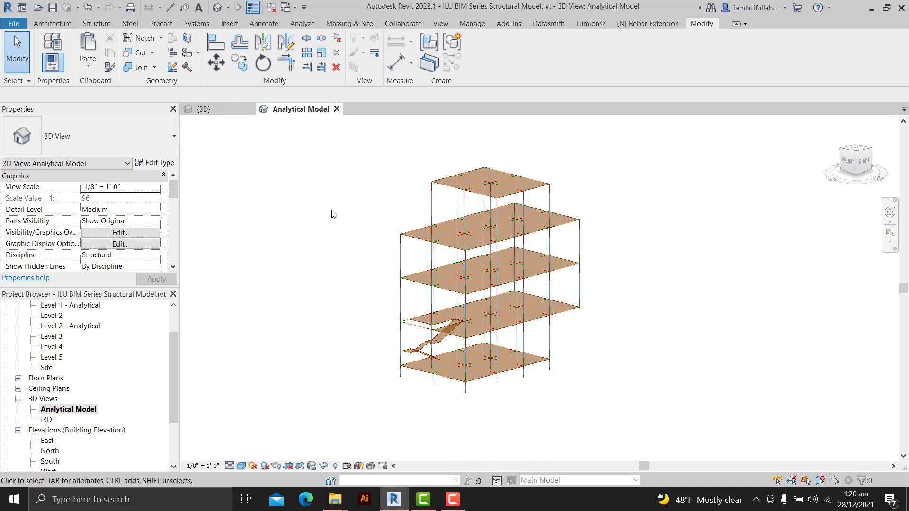
- Send the model to Robot Structural Analysis by direct integration, using DL1 as the load case that contains self-weight
{"action": "left_click", "coordinate": [308, 26]}
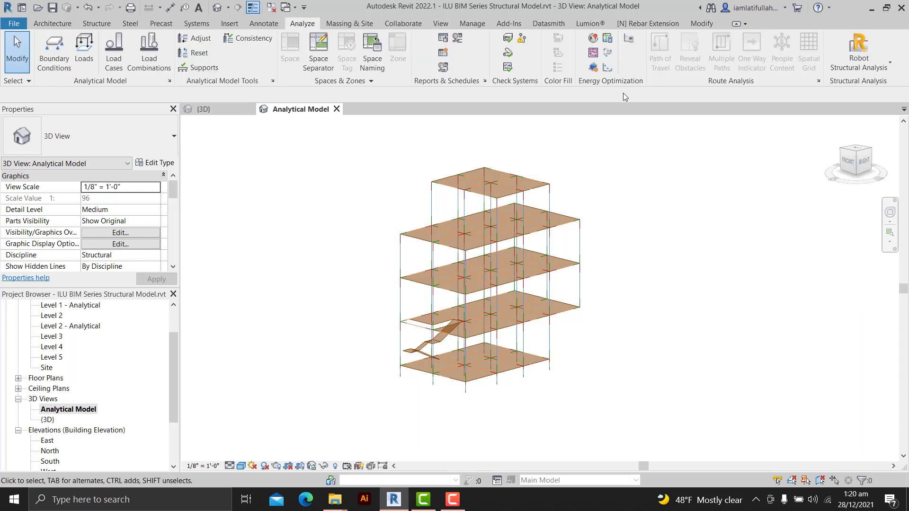
{"action": "left_click", "coordinate": [890, 65]}
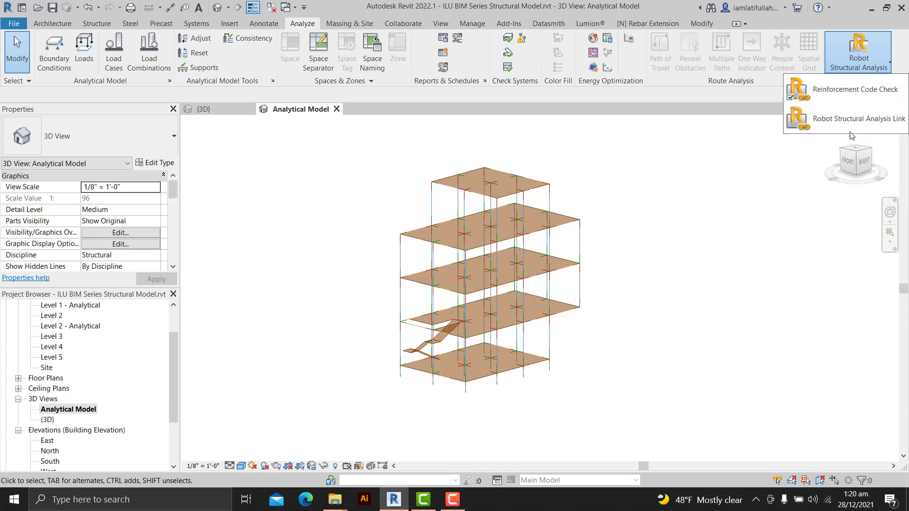
{"action": "left_click", "coordinate": [866, 121]}
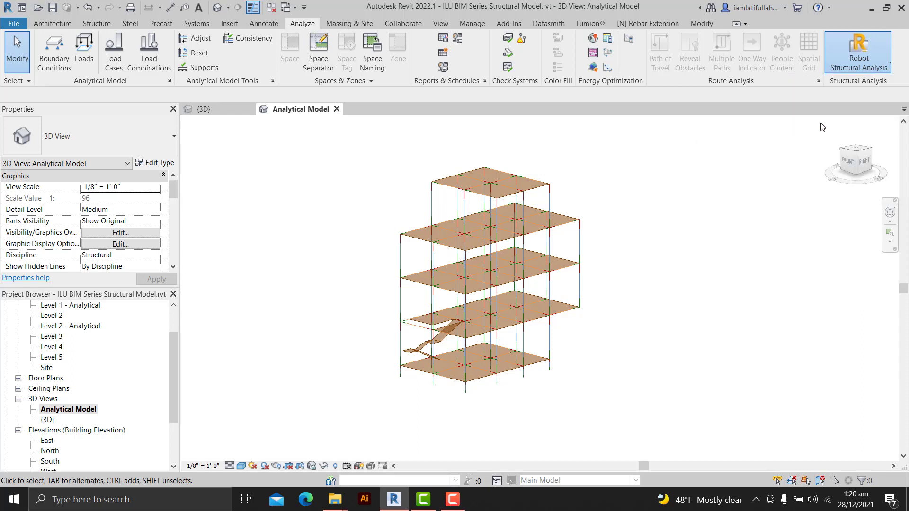
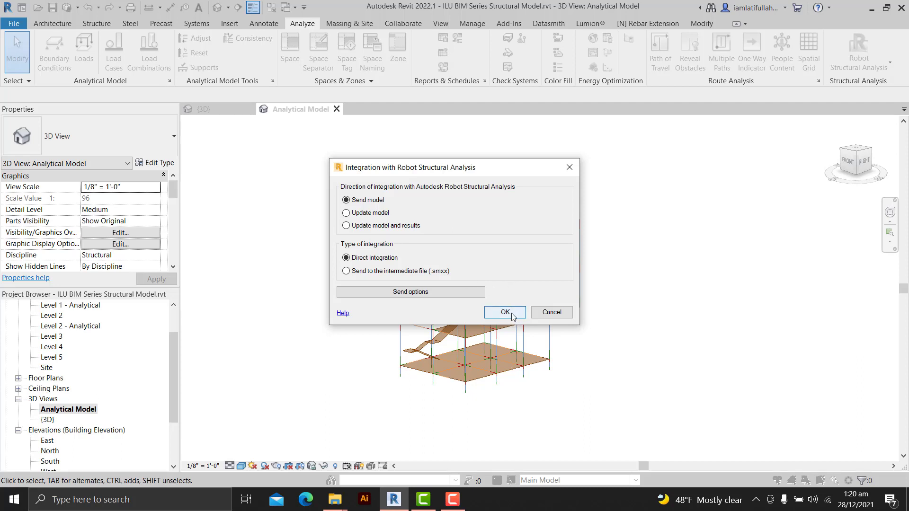
{"action": "left_click", "coordinate": [426, 293]}
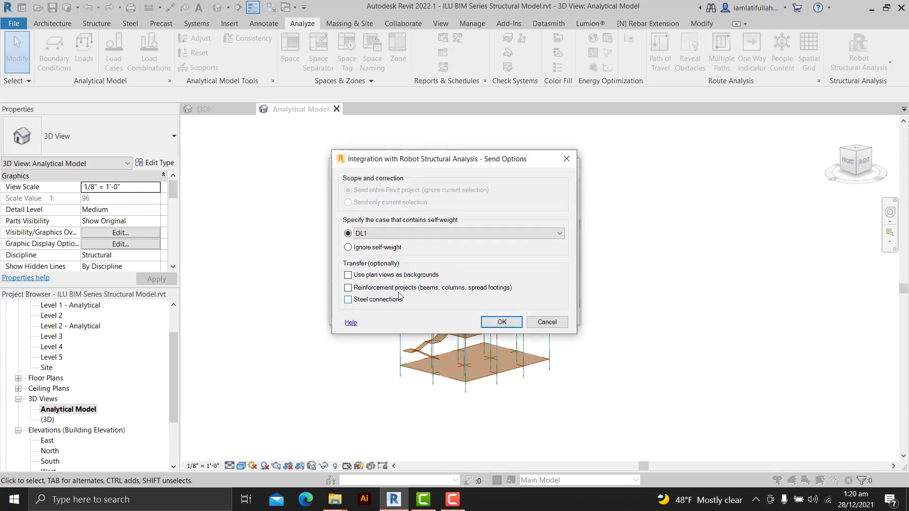
{"action": "left_click", "coordinate": [416, 233]}
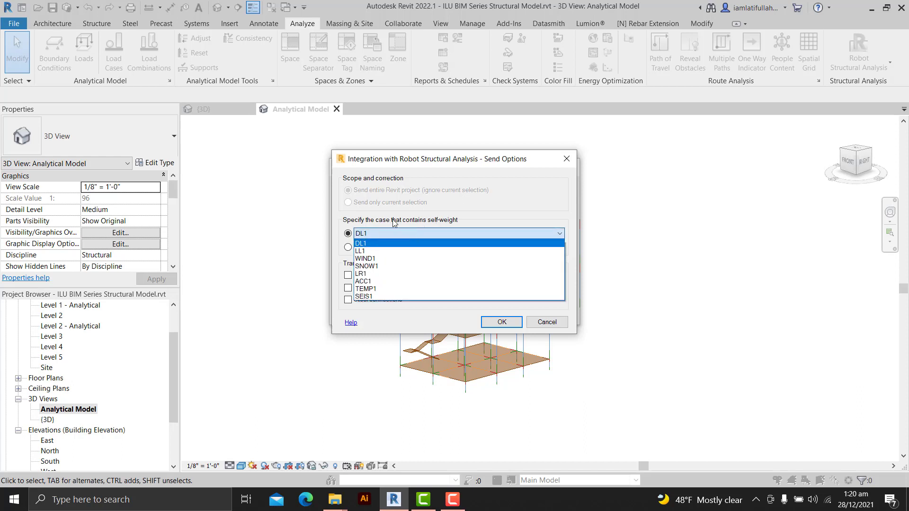
{"action": "left_click", "coordinate": [398, 232]}
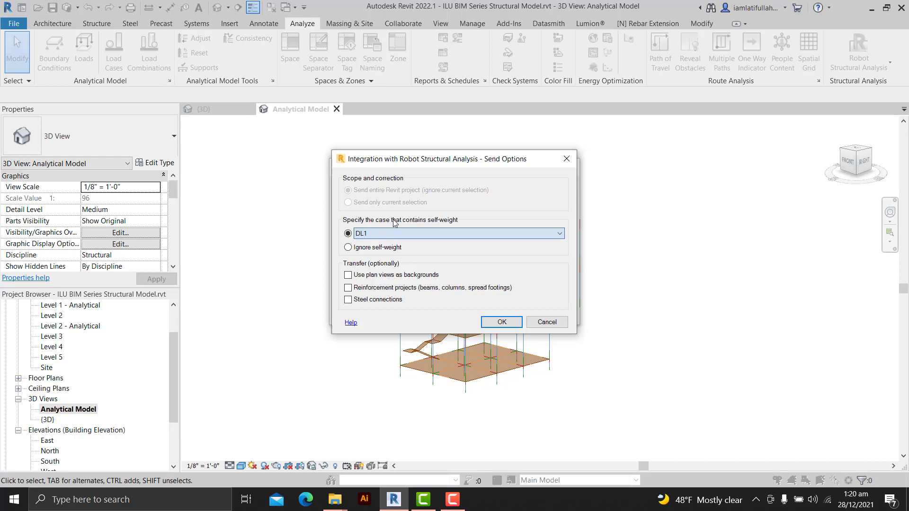
{"action": "left_click", "coordinate": [422, 236]}
{"action": "left_click", "coordinate": [421, 237]}
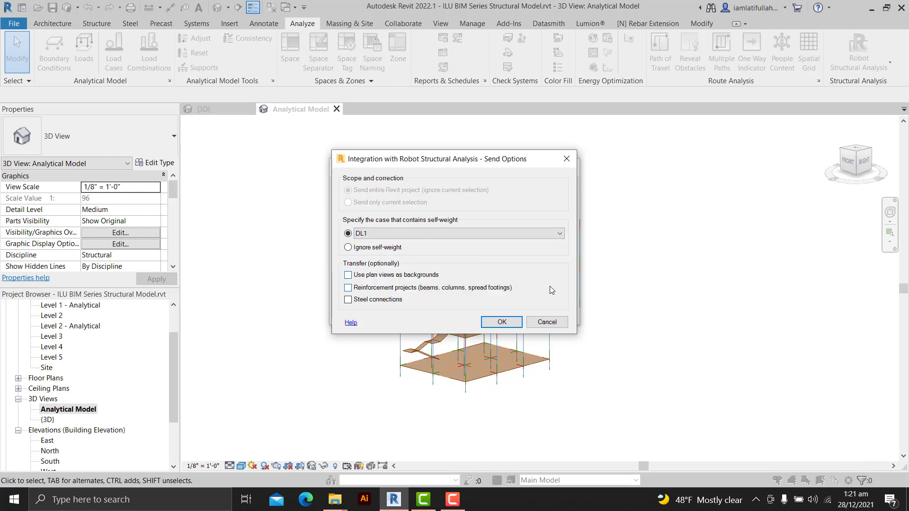
{"action": "left_click", "coordinate": [514, 321]}
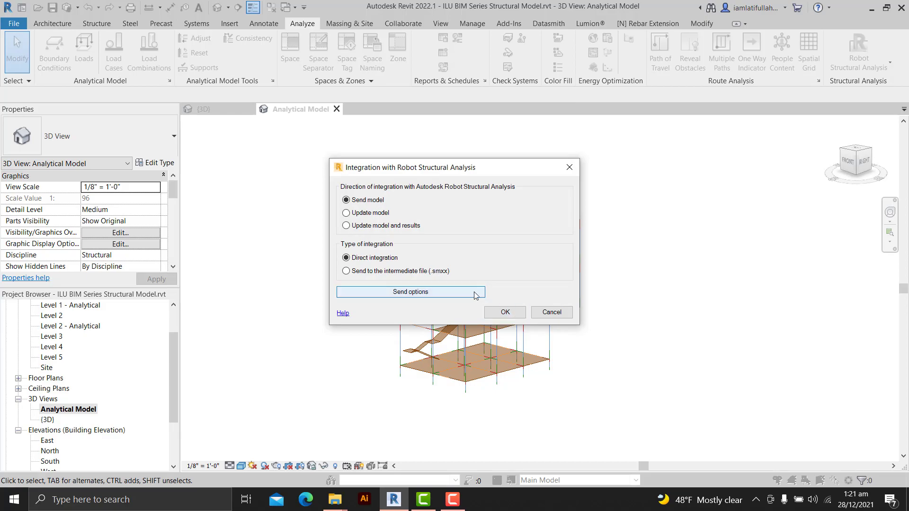
{"action": "left_click", "coordinate": [514, 316]}
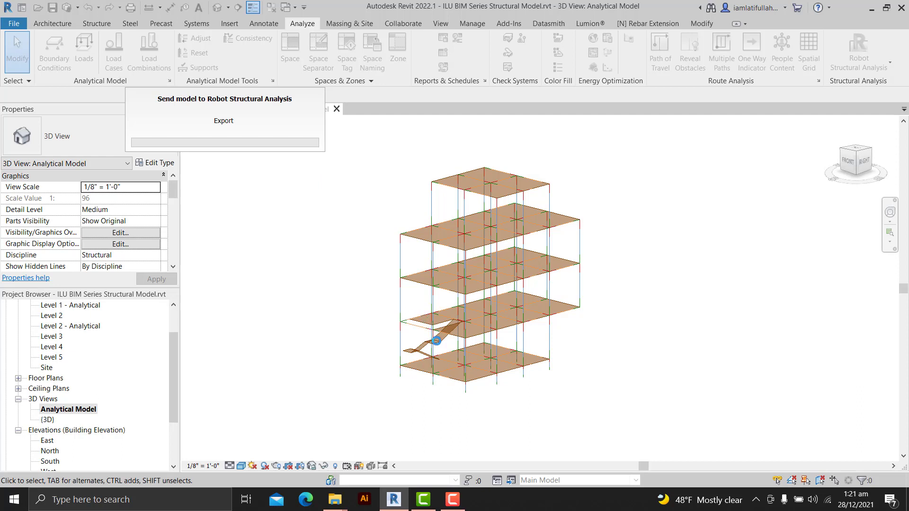
{"action": "left_click", "coordinate": [459, 497]}
{"action": "left_click", "coordinate": [866, 470]}
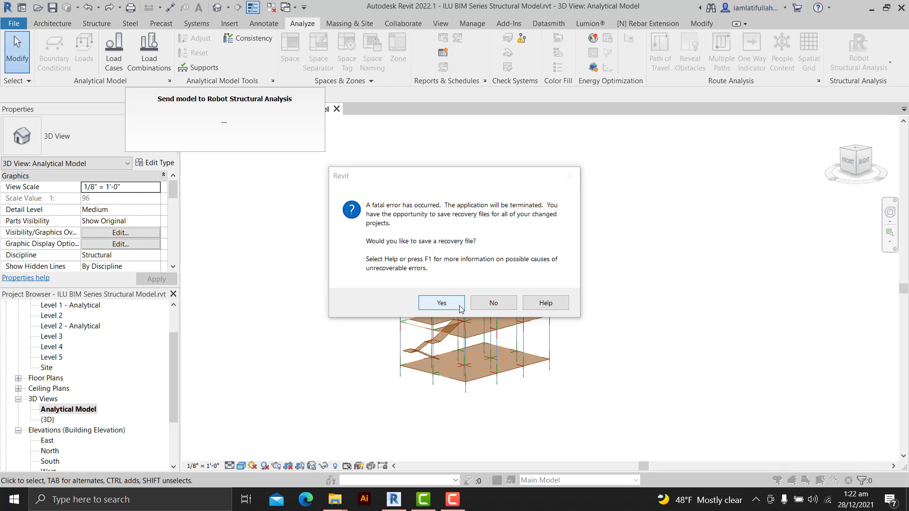
{"action": "mouse_move", "coordinate": [458, 502]}
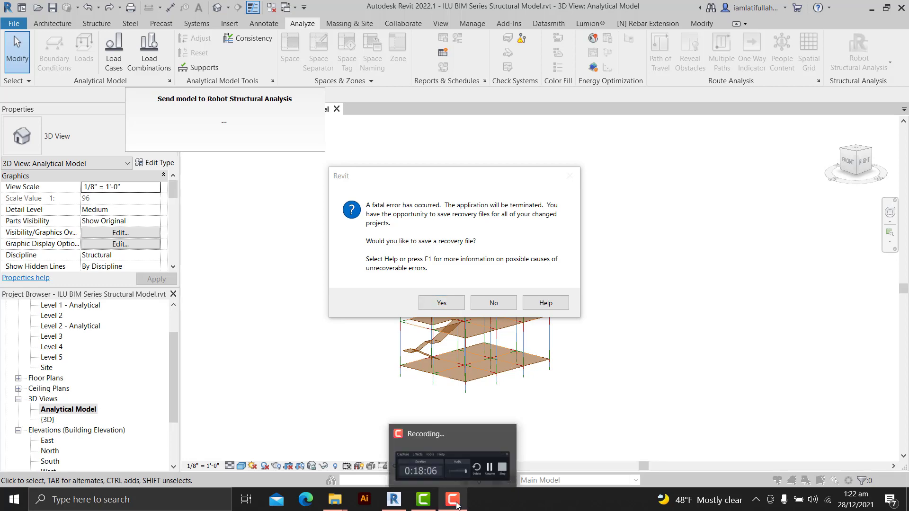
{"action": "left_click", "coordinate": [464, 445]}
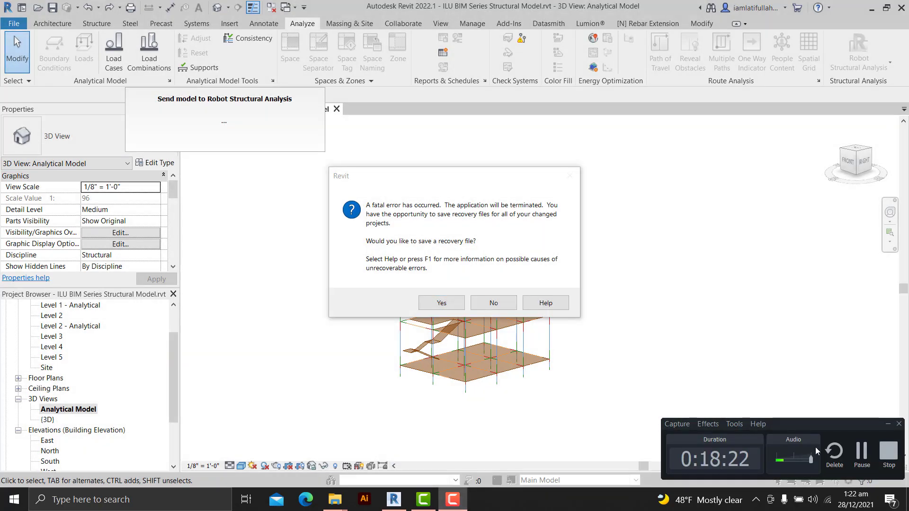
{"action": "left_click", "coordinate": [859, 450]}
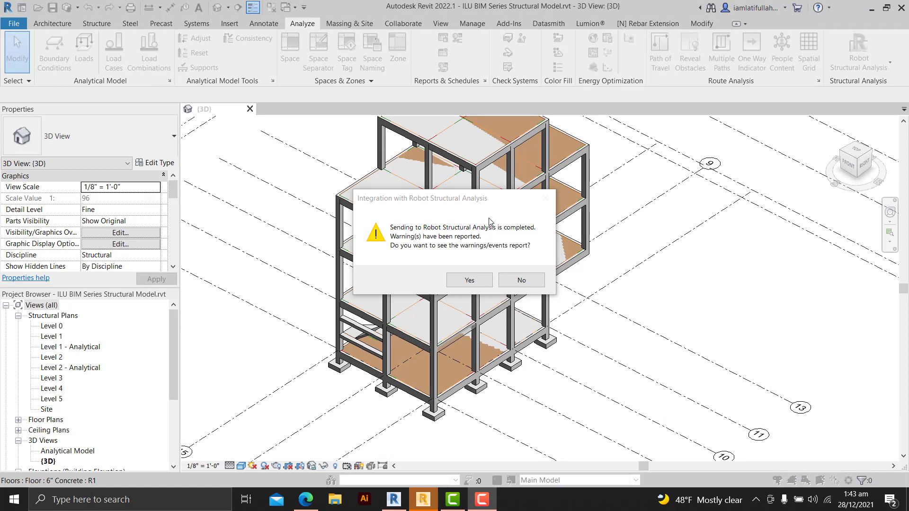
- Open the integration's warnings and events report, read through its entries including the load case warning, and close it
{"action": "left_click_drag", "start_coordinate": [490, 203], "coordinate": [481, 202]}
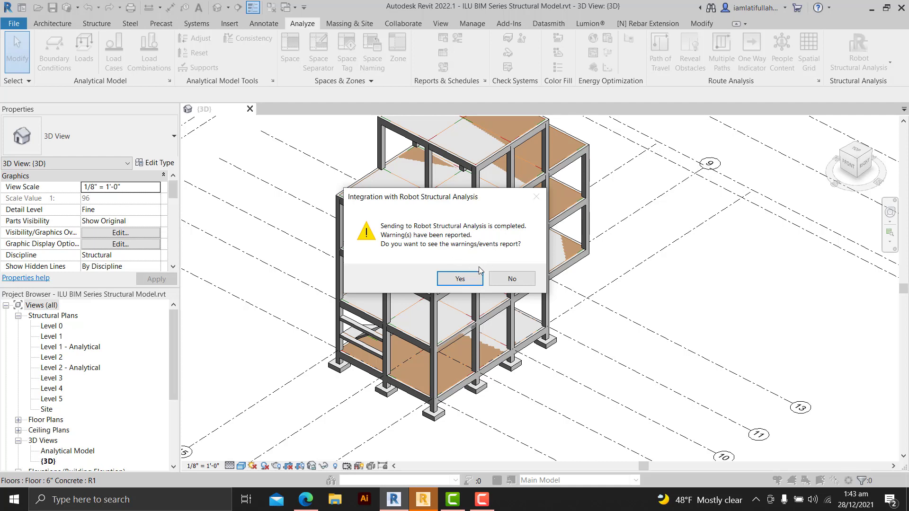
{"action": "left_click", "coordinate": [459, 280]}
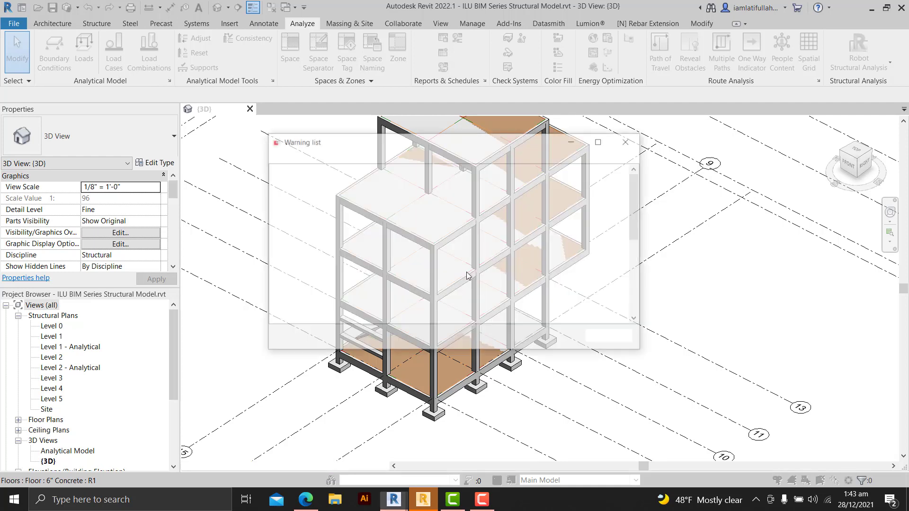
{"action": "scroll", "coordinate": [378, 207], "scroll_direction": "down", "scroll_amount": 2}
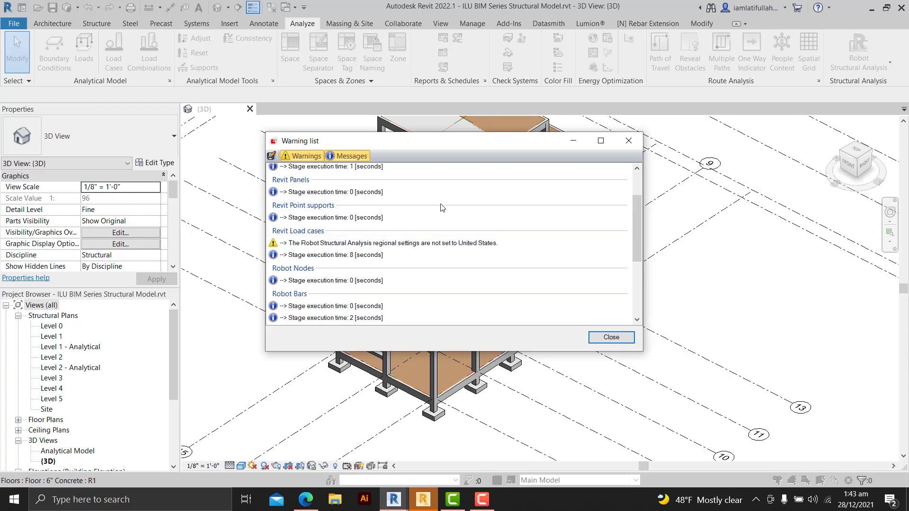
{"action": "scroll", "coordinate": [435, 218], "scroll_direction": "down", "scroll_amount": 3}
{"action": "scroll", "coordinate": [509, 209], "scroll_direction": "up", "scroll_amount": 5}
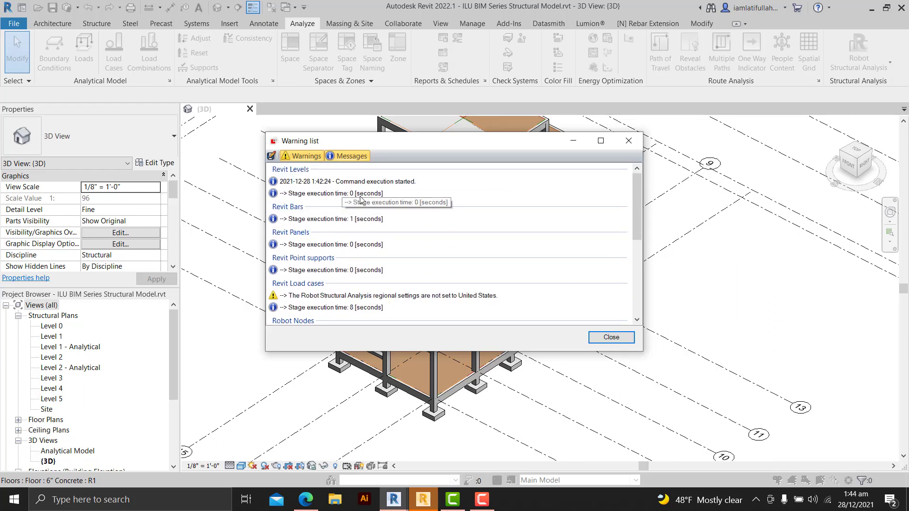
{"action": "scroll", "coordinate": [362, 213], "scroll_direction": "down", "scroll_amount": 4}
{"action": "scroll", "coordinate": [363, 214], "scroll_direction": "up", "scroll_amount": 1}
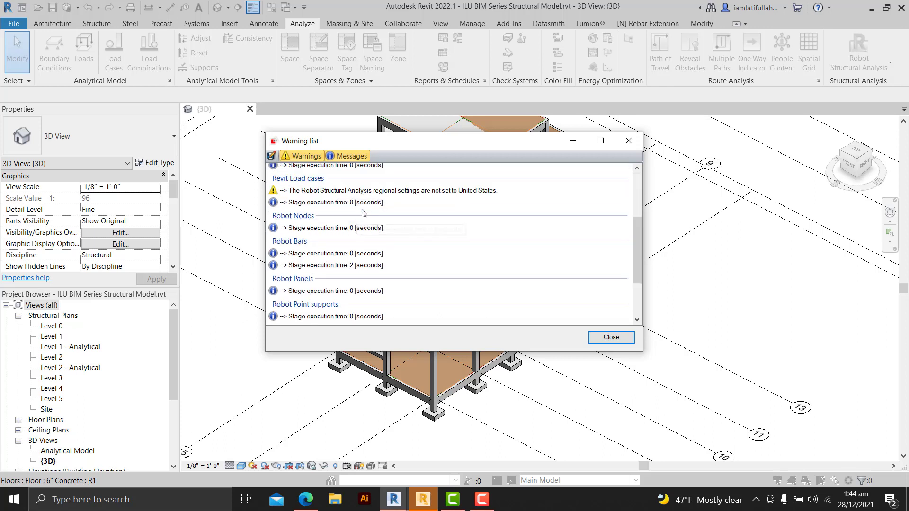
{"action": "left_click", "coordinate": [322, 192]}
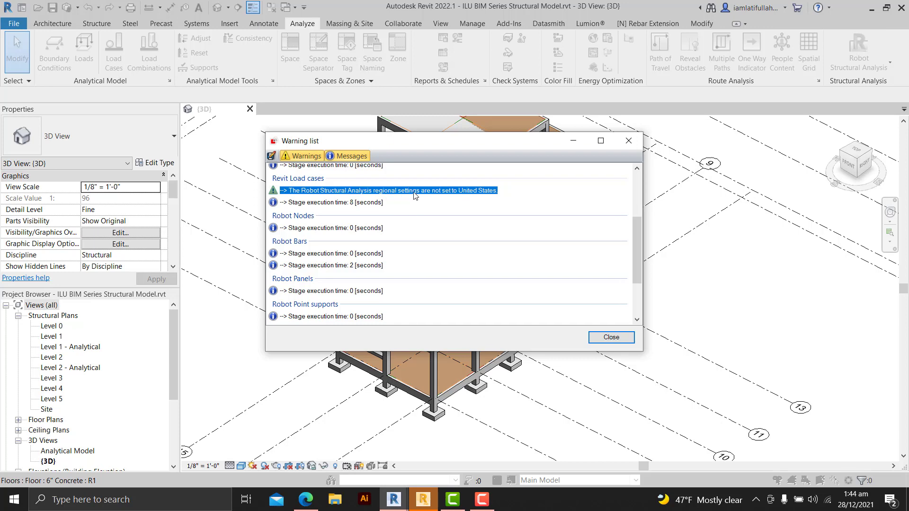
{"action": "scroll", "coordinate": [513, 232], "scroll_direction": "up", "scroll_amount": 3}
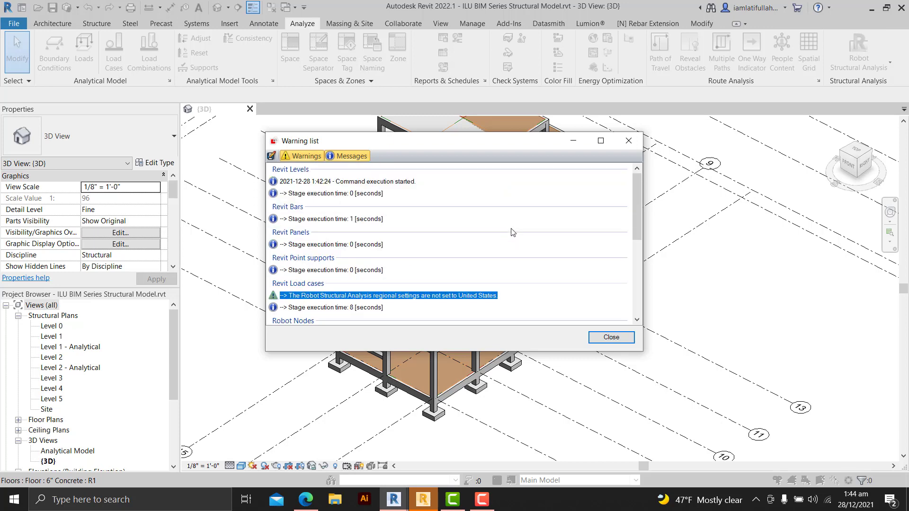
{"action": "scroll", "coordinate": [512, 232], "scroll_direction": "down", "scroll_amount": 3}
{"action": "scroll", "coordinate": [512, 232], "scroll_direction": "down", "scroll_amount": 3}
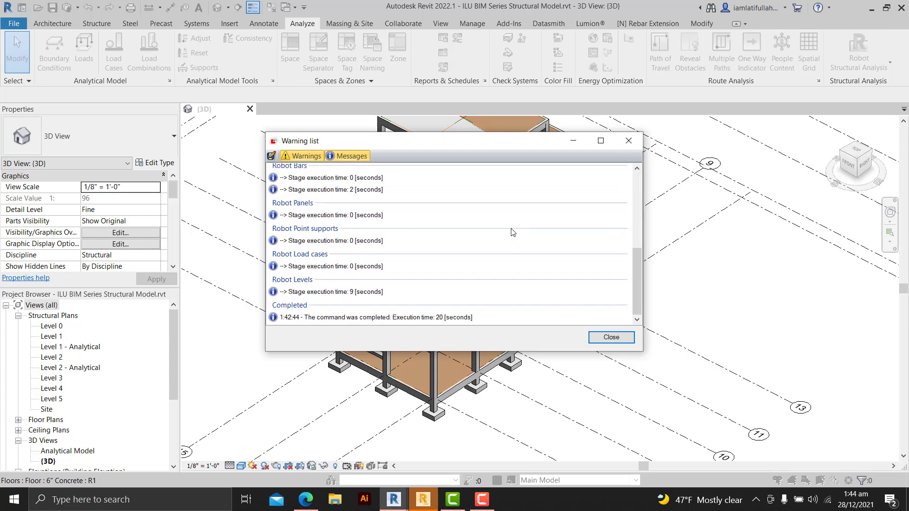
{"action": "scroll", "coordinate": [513, 231], "scroll_direction": "up", "scroll_amount": 5}
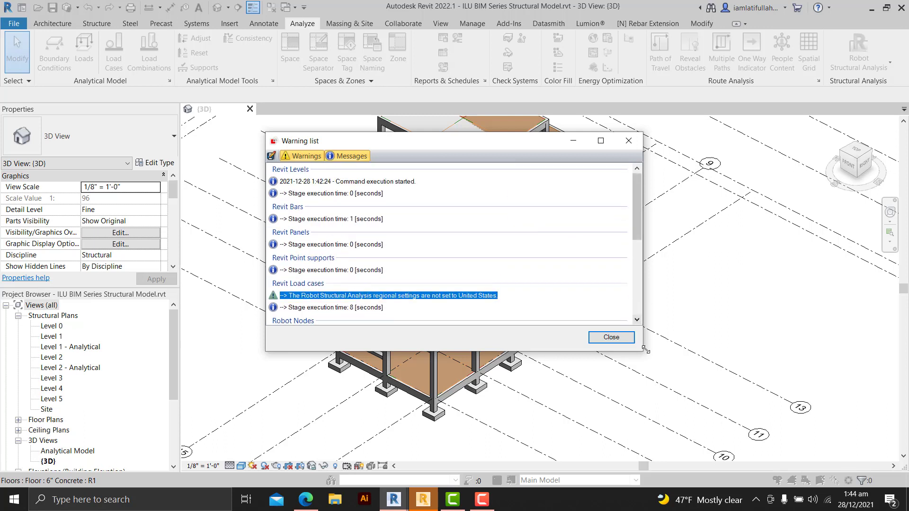
{"action": "left_click", "coordinate": [611, 337]}
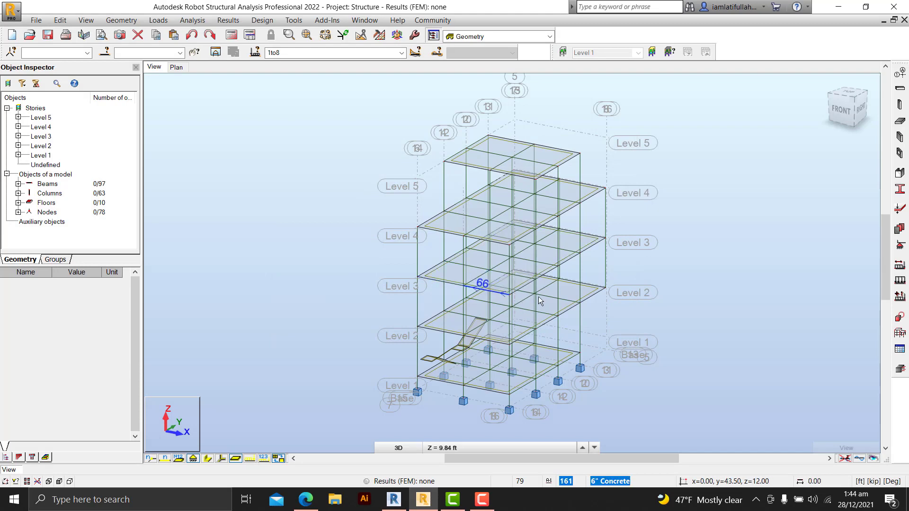
- Switch to Robot Structural Analysis and examine the transferred model's base supports, stair slabs and lower floors close up
{"action": "mouse_move", "coordinate": [652, 317]}
{"action": "middle_mouse_down", "text": "shift"}
{"action": "mouse_move", "coordinate": [620, 310]}
{"action": "mouse_move", "coordinate": [617, 284]}
{"action": "mouse_move", "coordinate": [669, 314]}
{"action": "mouse_move", "coordinate": [638, 320]}
{"action": "middle_mouse_up", "text": "shift"}
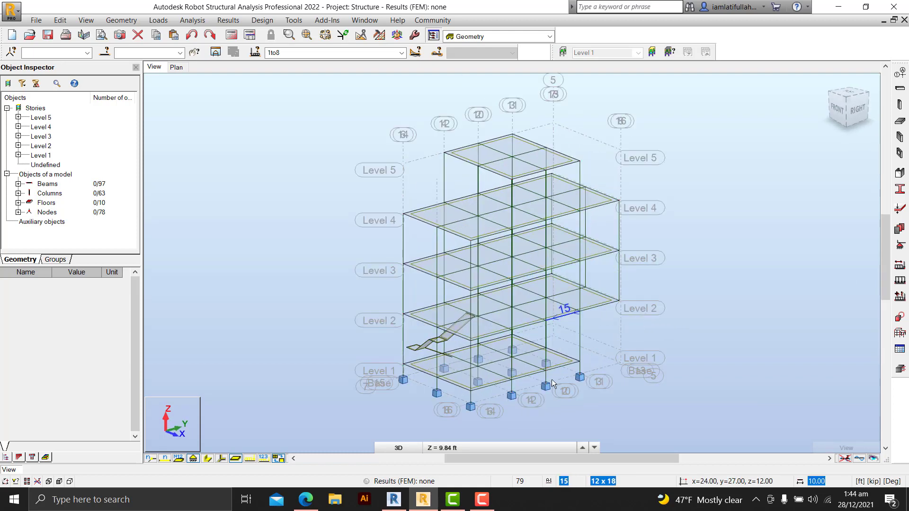
{"action": "scroll", "coordinate": [533, 407], "scroll_direction": "up", "scroll_amount": 1}
{"action": "scroll", "coordinate": [530, 407], "scroll_direction": "up", "scroll_amount": 2}
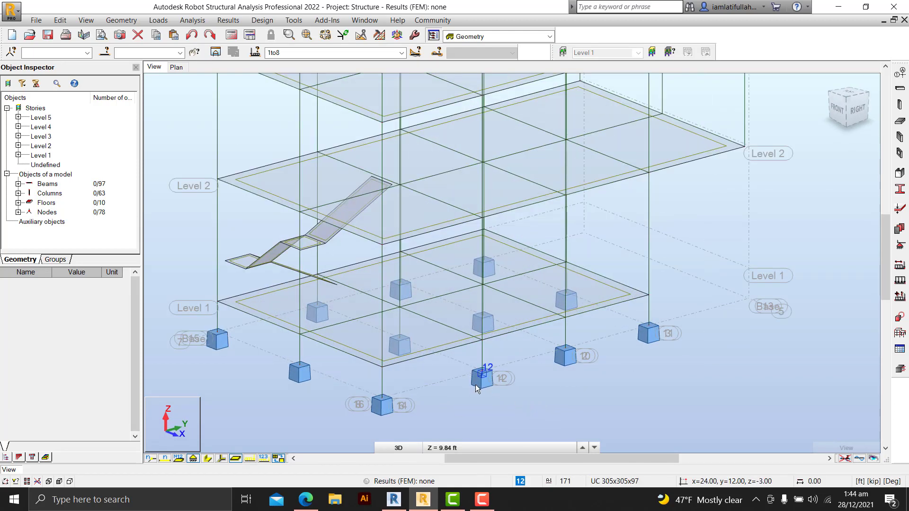
{"action": "scroll", "coordinate": [486, 387], "scroll_direction": "down", "scroll_amount": 3}
{"action": "scroll", "coordinate": [481, 393], "scroll_direction": "up", "scroll_amount": 3}
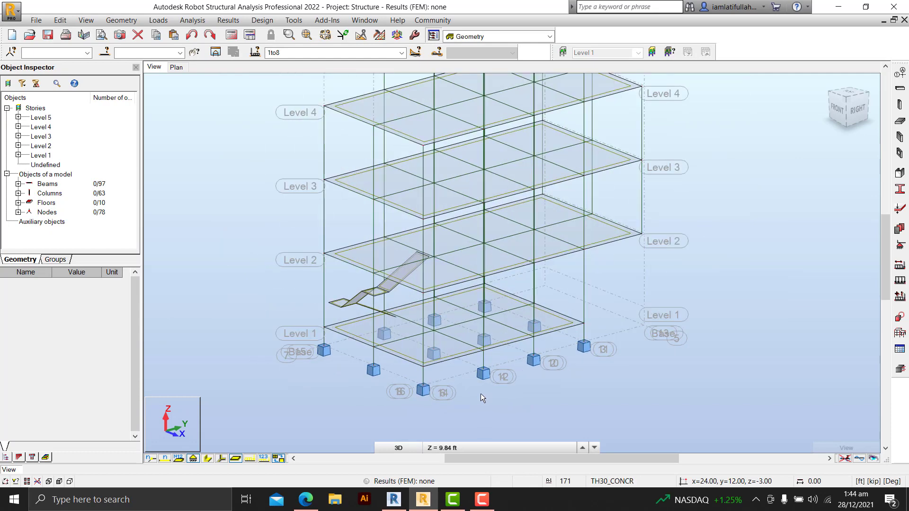
{"action": "scroll", "coordinate": [422, 389], "scroll_direction": "up", "scroll_amount": 1}
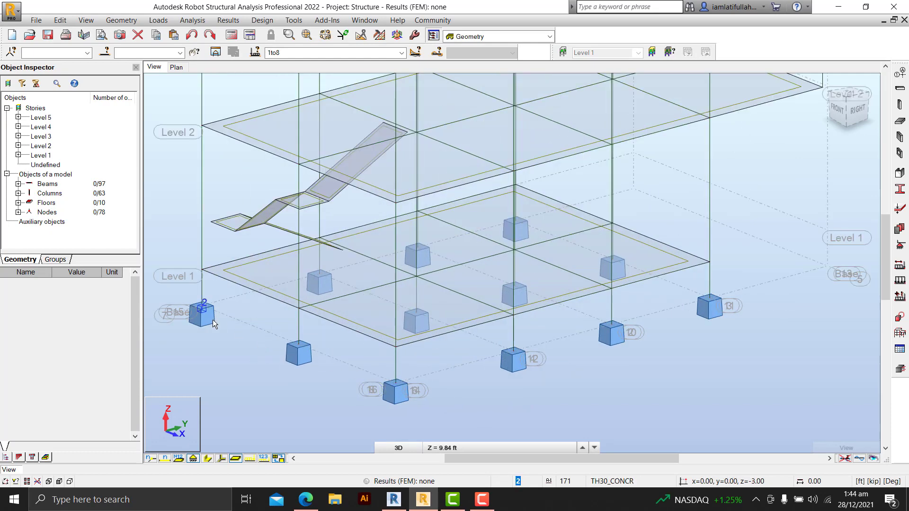
{"action": "middle_click_drag", "start_coordinate": [245, 345], "coordinate": [301, 361]}
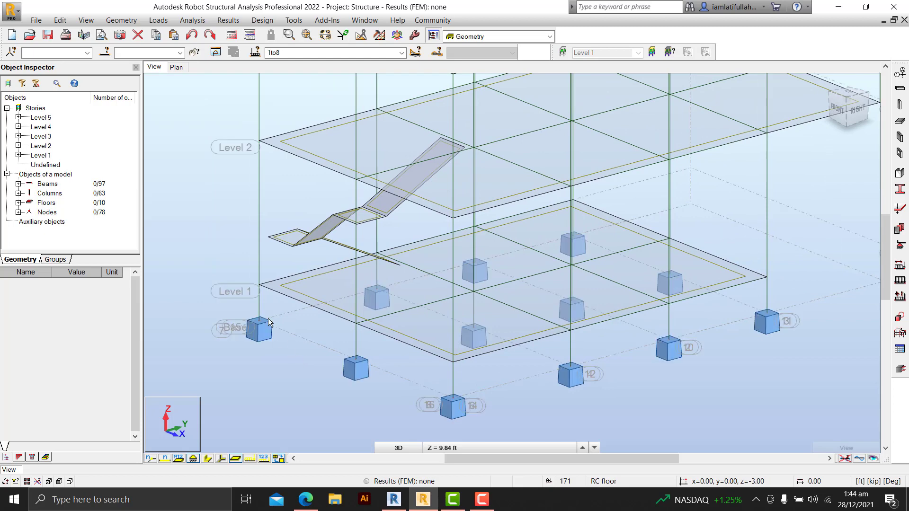
{"action": "scroll", "coordinate": [258, 309], "scroll_direction": "down", "scroll_amount": 2}
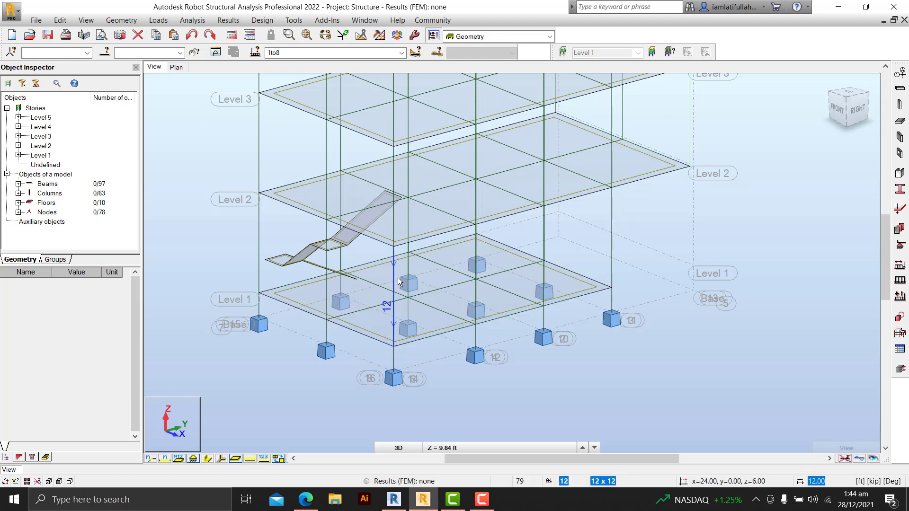
{"action": "scroll", "coordinate": [466, 307], "scroll_direction": "down", "scroll_amount": 1}
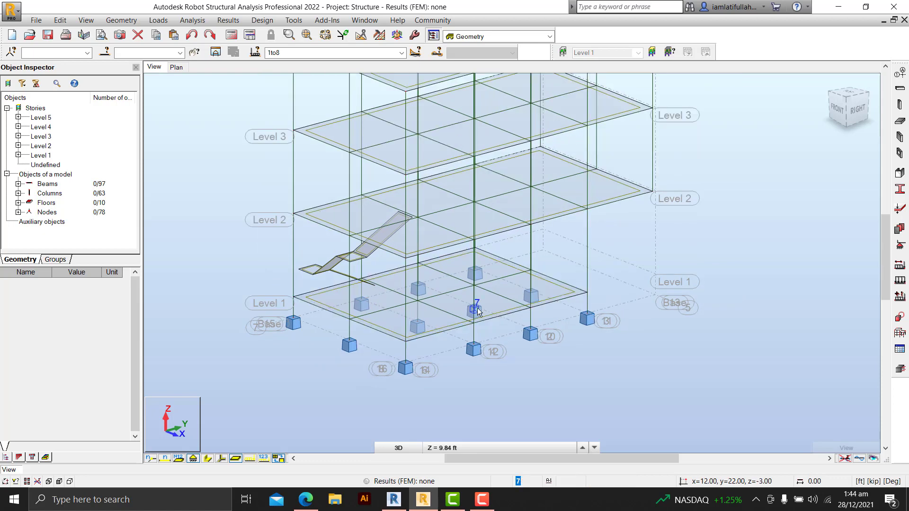
- Display the section shapes of the beams and columns on the whole building
{"action": "mouse_move", "coordinate": [520, 311]}
{"action": "middle_mouse_down", "text": "shift"}
{"action": "mouse_move", "coordinate": [529, 316]}
{"action": "mouse_move", "coordinate": [518, 328]}
{"action": "mouse_move", "coordinate": [533, 305]}
{"action": "middle_mouse_up", "text": "shift"}
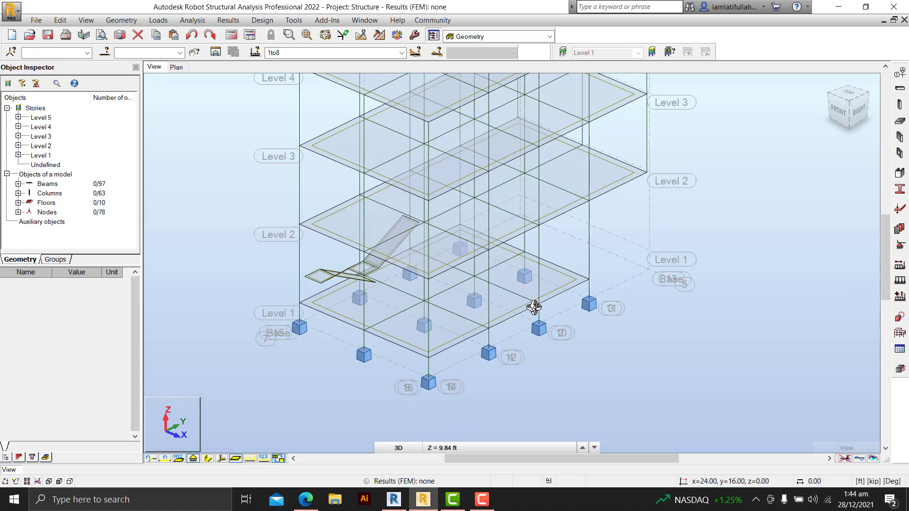
{"action": "scroll", "coordinate": [533, 337], "scroll_direction": "down", "scroll_amount": 3}
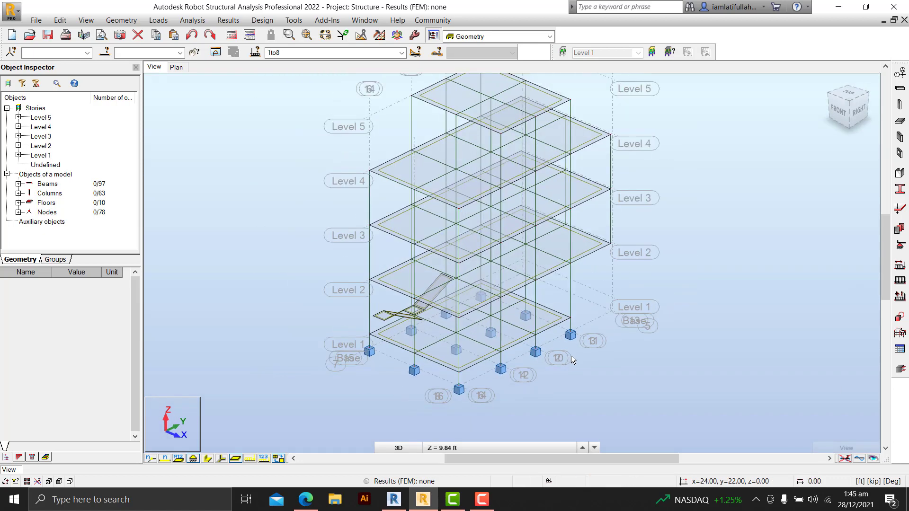
{"action": "middle_click_drag", "start_coordinate": [567, 390], "coordinate": [562, 391]}
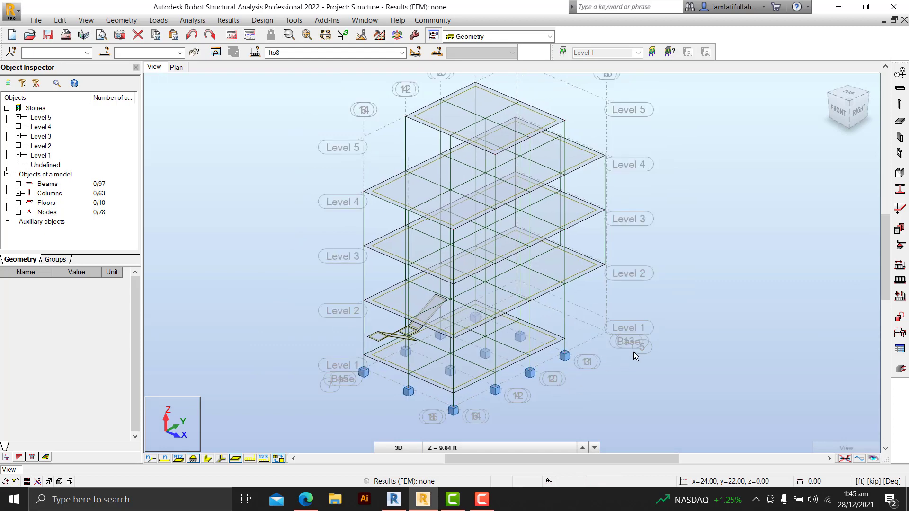
{"action": "left_click", "coordinate": [207, 458]}
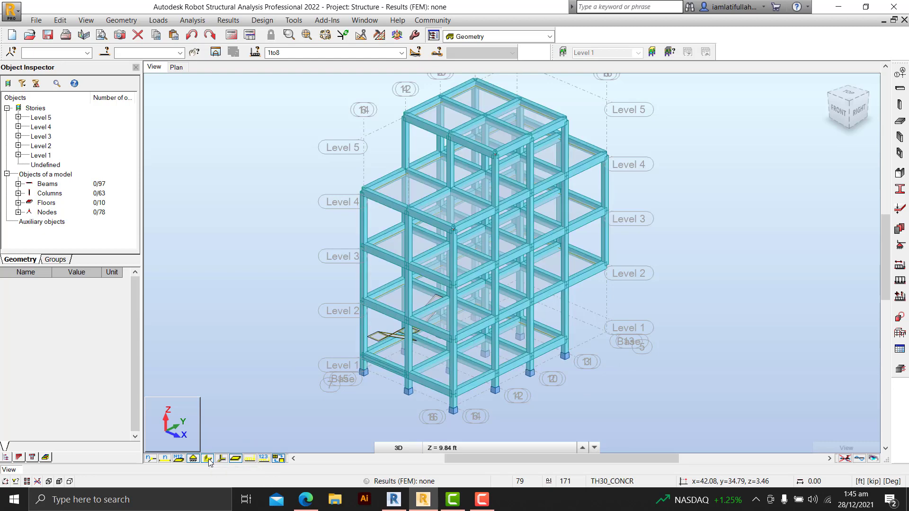
- Examine the beam and column section shapes around the staircase and lower floors, then across the whole building
{"action": "mouse_move", "coordinate": [599, 387]}
{"action": "middle_mouse_down", "text": "shift"}
{"action": "mouse_move", "coordinate": [610, 362]}
{"action": "mouse_move", "coordinate": [594, 371]}
{"action": "middle_mouse_up", "text": "shift"}
{"action": "scroll", "coordinate": [414, 375], "scroll_direction": "up", "scroll_amount": 5}
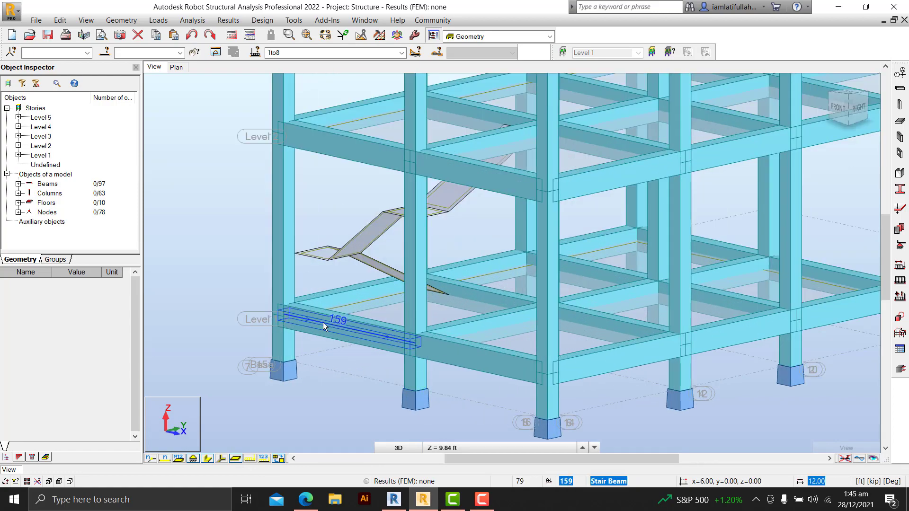
{"action": "scroll", "coordinate": [322, 317], "scroll_direction": "up", "scroll_amount": 2}
{"action": "scroll", "coordinate": [487, 308], "scroll_direction": "down", "scroll_amount": 4}
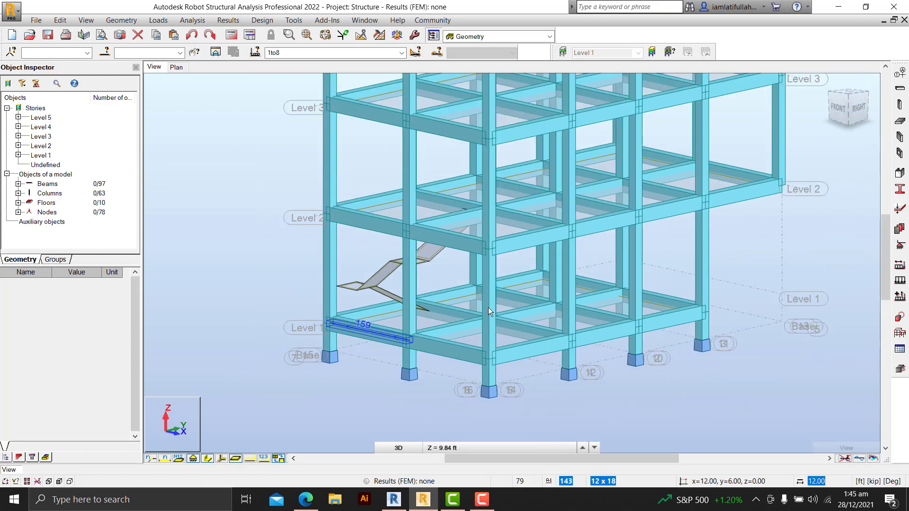
{"action": "scroll", "coordinate": [478, 336], "scroll_direction": "down", "scroll_amount": 3}
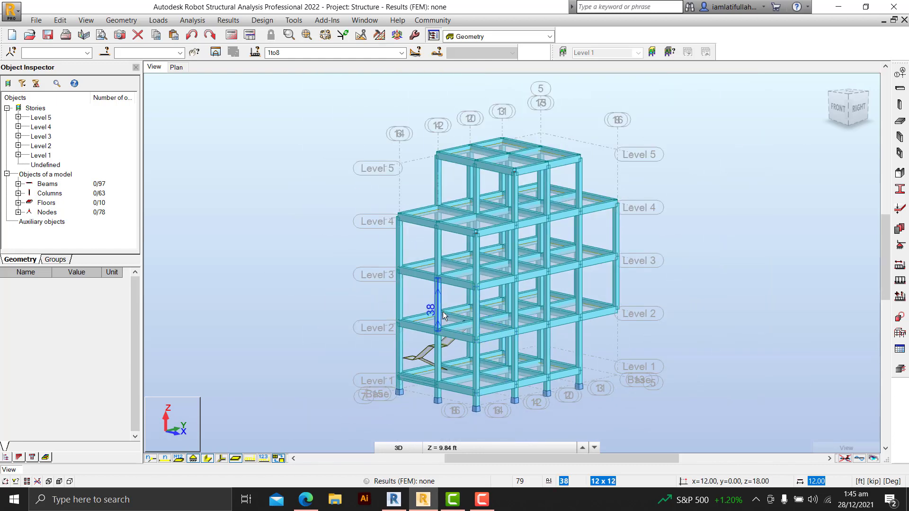
{"action": "scroll", "coordinate": [428, 307], "scroll_direction": "up", "scroll_amount": 2}
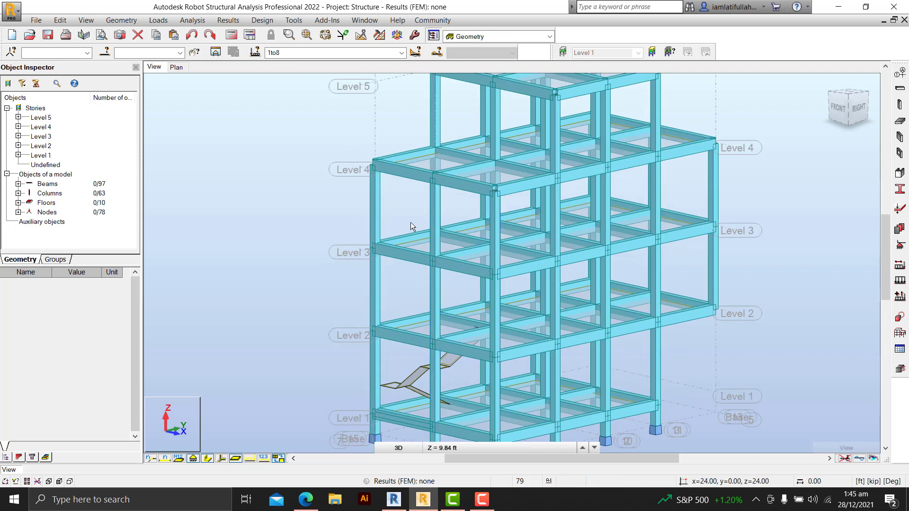
{"action": "scroll", "coordinate": [428, 234], "scroll_direction": "down", "scroll_amount": 2}
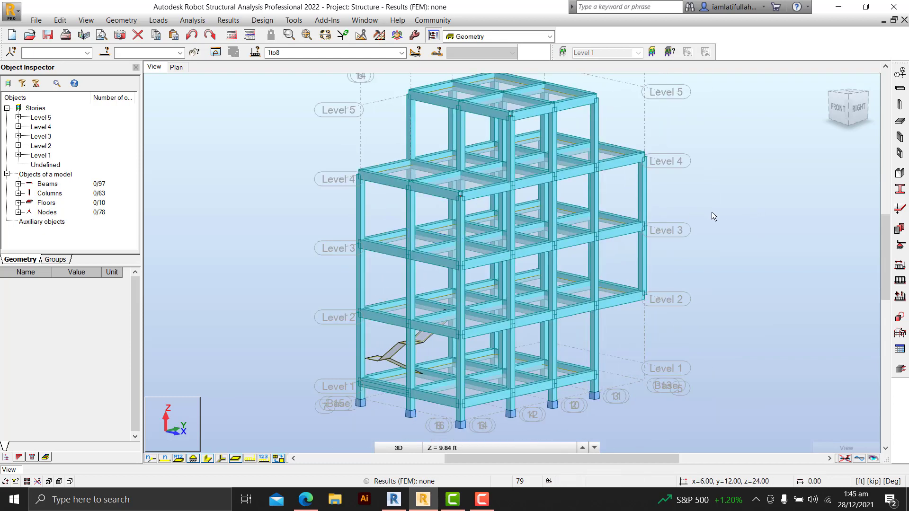
{"action": "scroll", "coordinate": [459, 255], "scroll_direction": "down", "scroll_amount": 3}
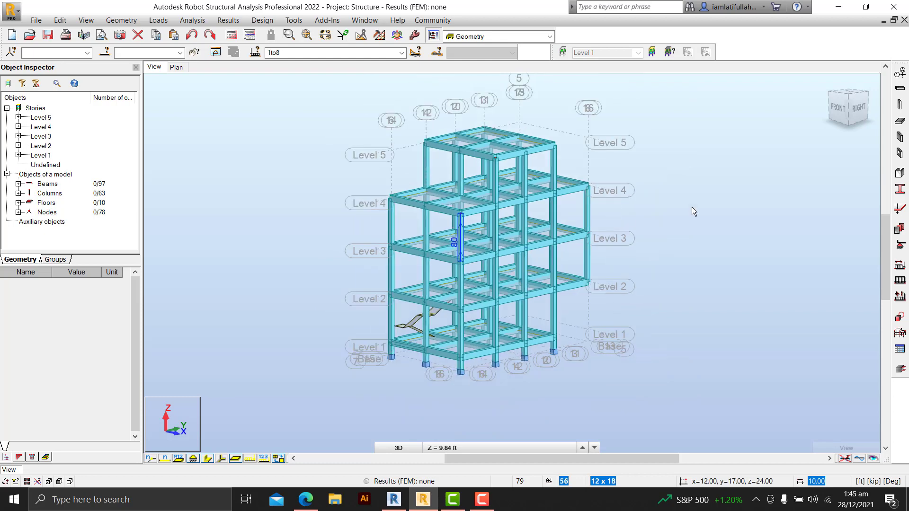
- Turn on the panel thickness display for the model's slabs in the Panels / FE display settings
{"action": "right_click", "coordinate": [645, 186]}
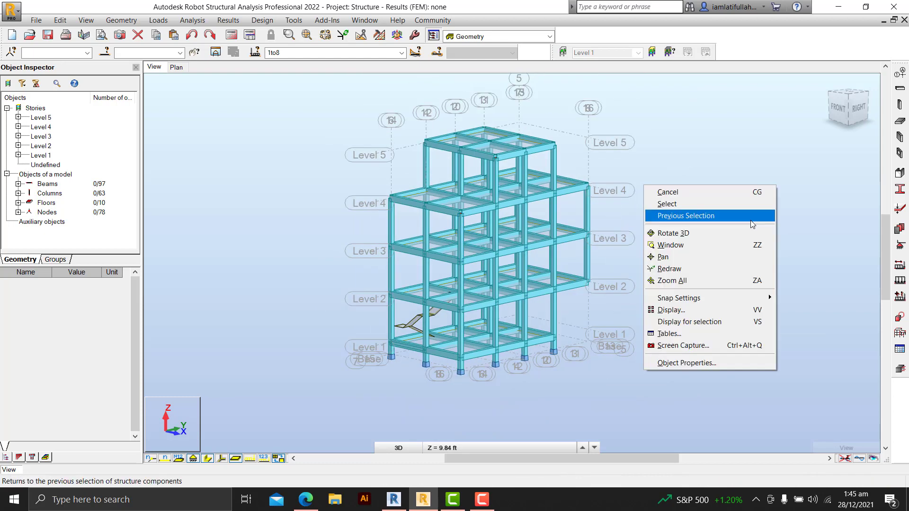
{"action": "left_click", "coordinate": [698, 310]}
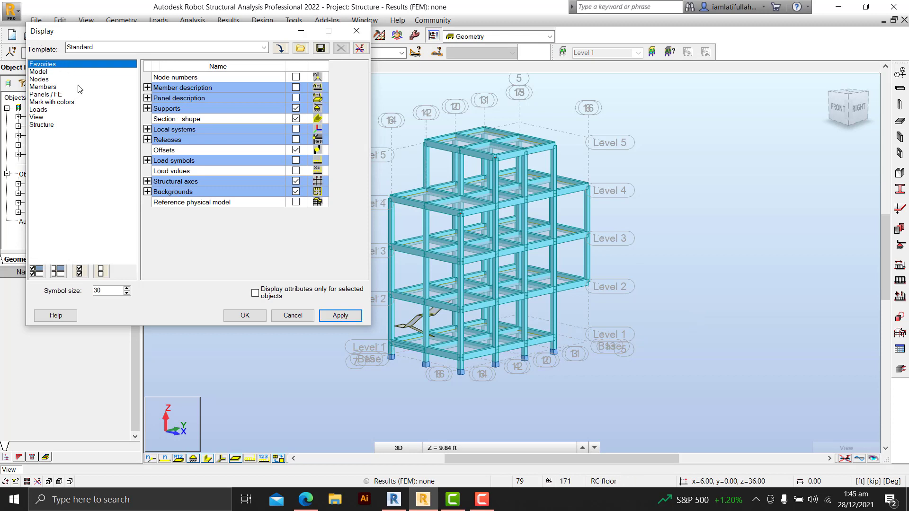
{"action": "left_click", "coordinate": [55, 95]}
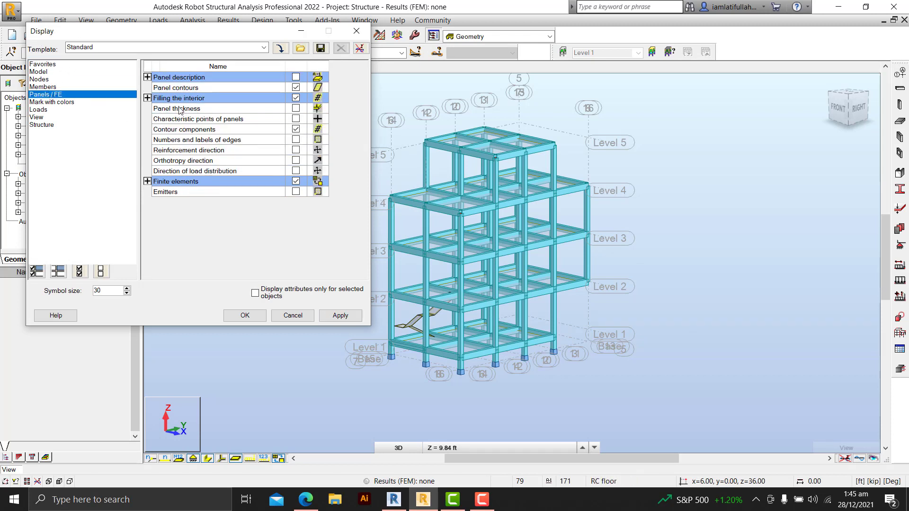
{"action": "left_click", "coordinate": [295, 109]}
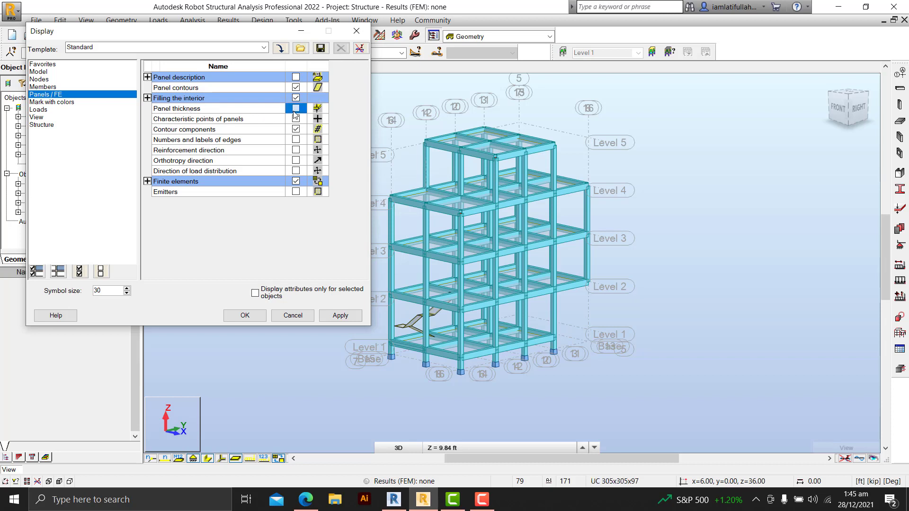
{"action": "left_click", "coordinate": [342, 315]}
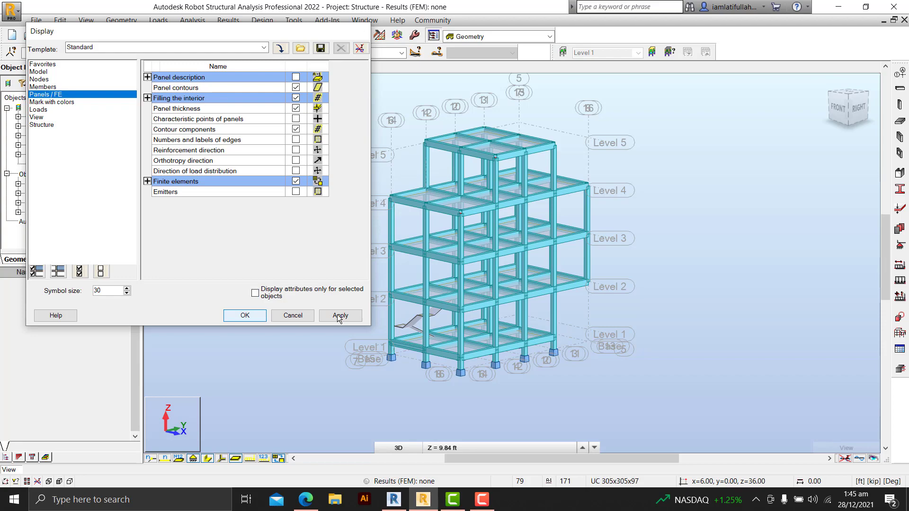
{"action": "key", "text": "Return"}
- Examine the thickness of the stair slabs and floor panels close up and across the whole building
{"action": "scroll", "coordinate": [413, 302], "scroll_direction": "up", "scroll_amount": 6}
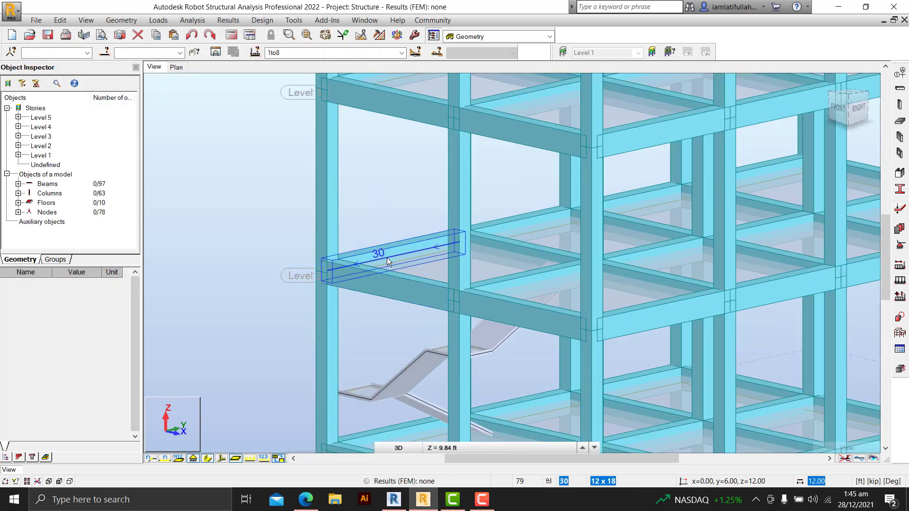
{"action": "scroll", "coordinate": [440, 263], "scroll_direction": "down", "scroll_amount": 5}
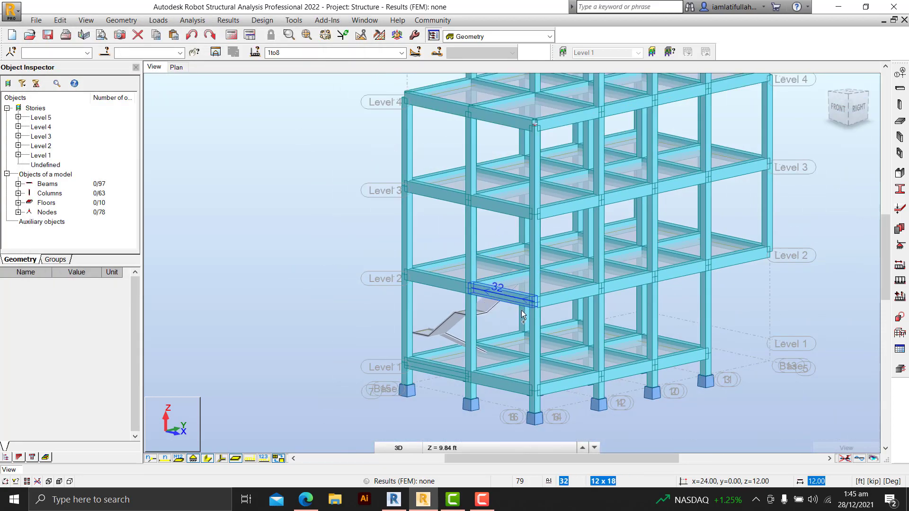
{"action": "middle_click_drag", "start_coordinate": [521, 311], "coordinate": [539, 298], "text": "shift"}
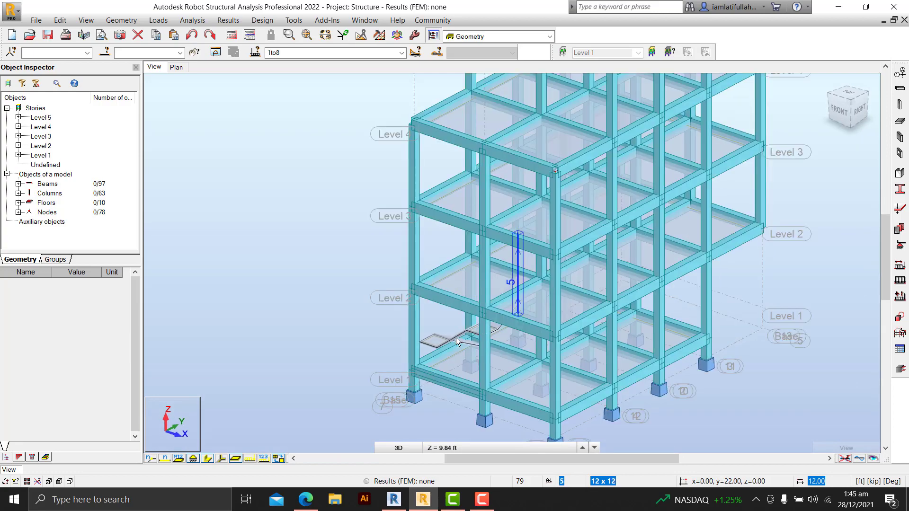
{"action": "middle_click_drag", "start_coordinate": [457, 341], "coordinate": [465, 309], "text": "shift"}
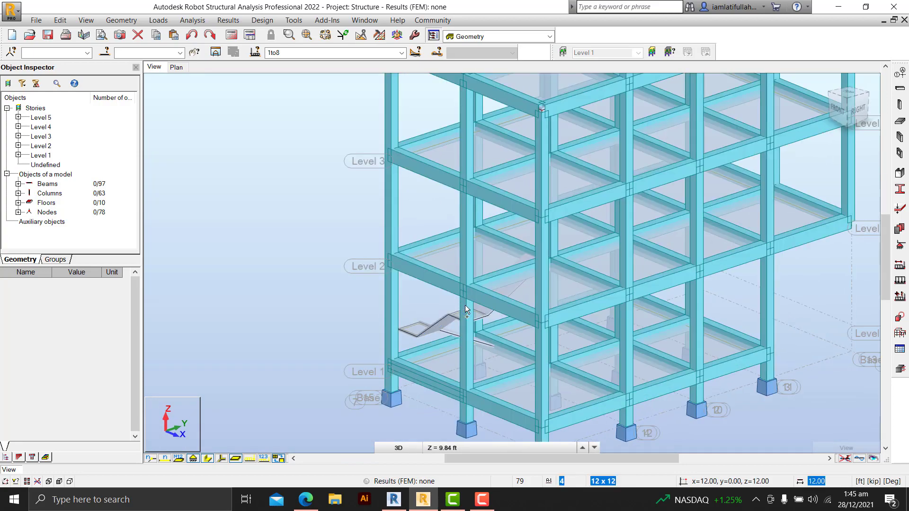
{"action": "scroll", "coordinate": [465, 310], "scroll_direction": "down", "scroll_amount": 2}
{"action": "scroll", "coordinate": [475, 286], "scroll_direction": "down", "scroll_amount": 1}
{"action": "middle_click_drag", "start_coordinate": [521, 248], "coordinate": [408, 273]}
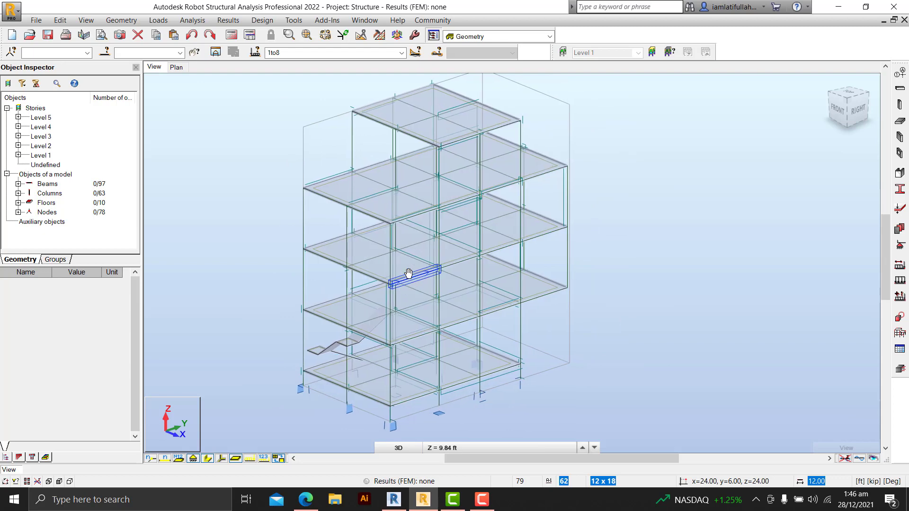
{"action": "scroll", "coordinate": [615, 278], "scroll_direction": "down", "scroll_amount": 1}
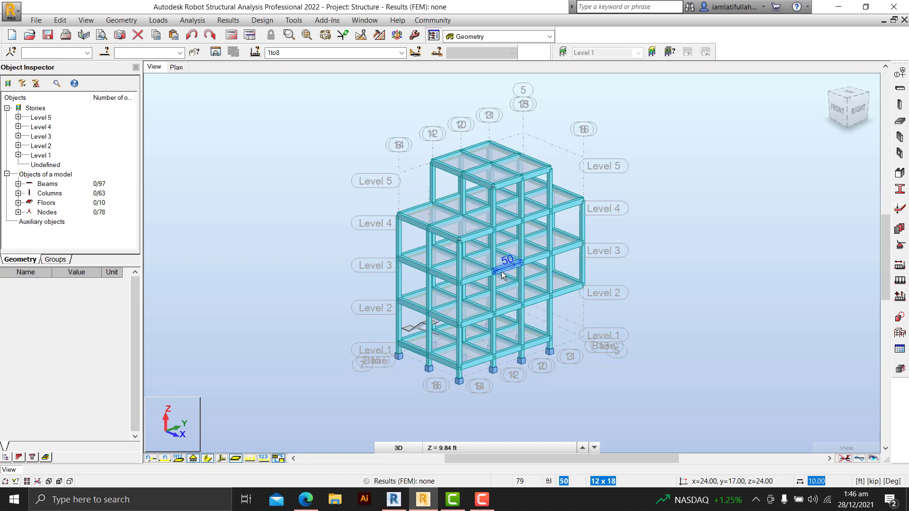
{"action": "scroll", "coordinate": [502, 274], "scroll_direction": "up", "scroll_amount": 2}
{"action": "scroll", "coordinate": [387, 339], "scroll_direction": "up", "scroll_amount": 3}
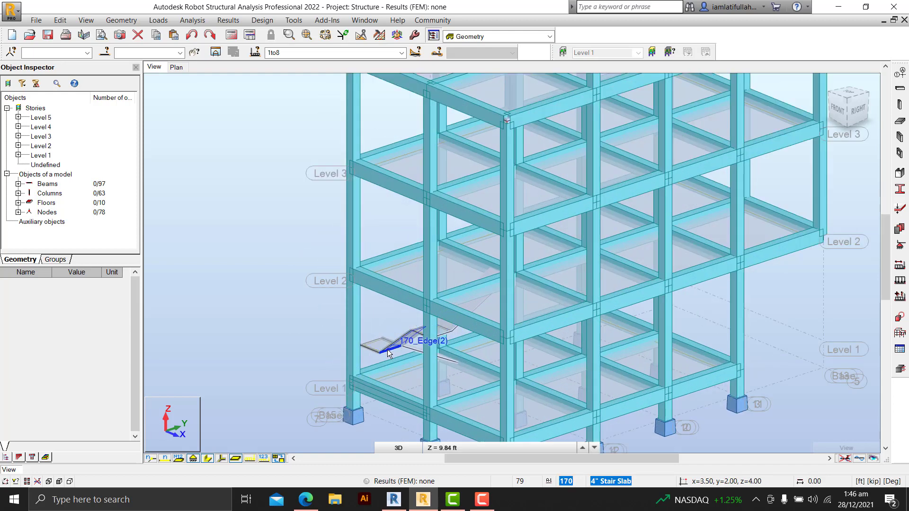
{"action": "scroll", "coordinate": [387, 349], "scroll_direction": "down", "scroll_amount": 2}
{"action": "scroll", "coordinate": [389, 339], "scroll_direction": "down", "scroll_amount": 3}
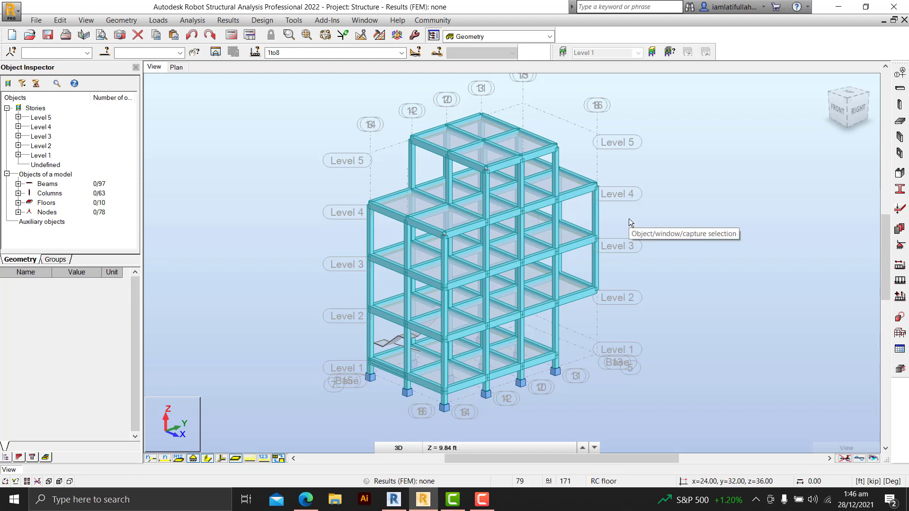
{"action": "middle_click_drag", "start_coordinate": [629, 218], "coordinate": [636, 223]}
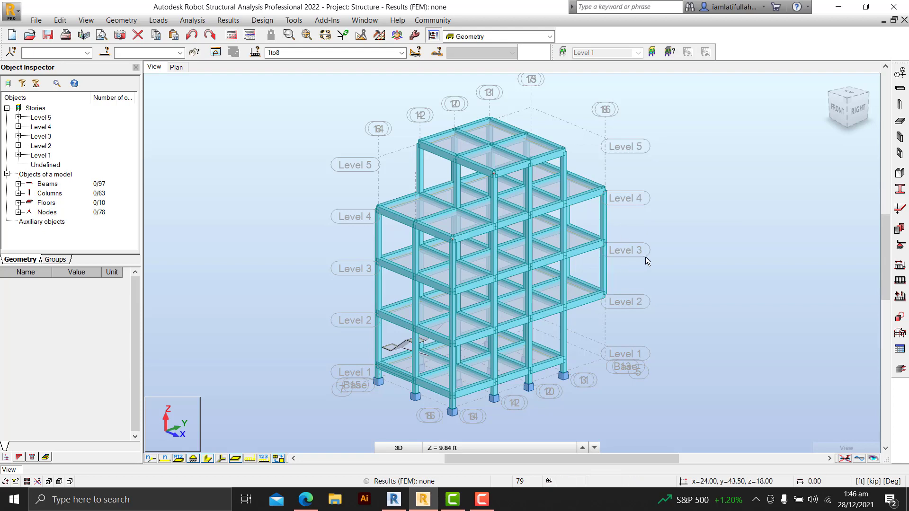
{"action": "middle_click_drag", "start_coordinate": [645, 257], "coordinate": [640, 247]}
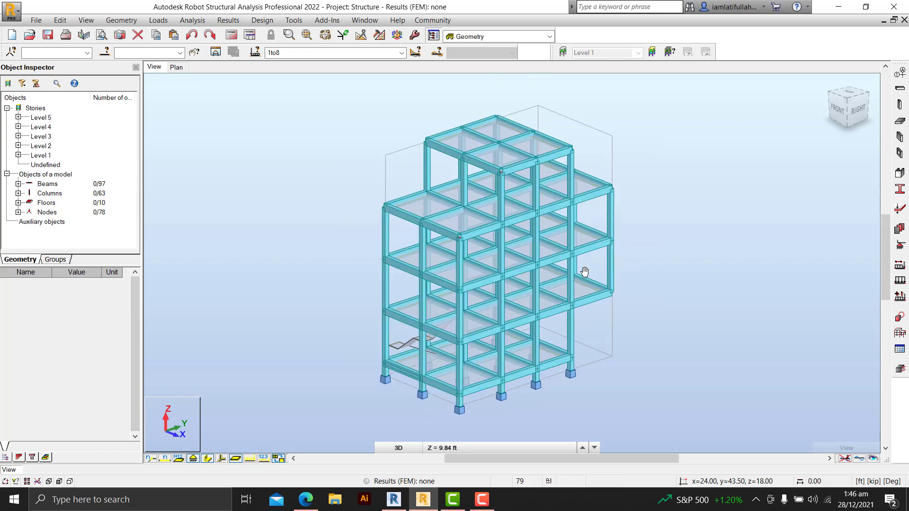
- Switch to the plan view and inspect the floor layouts at Level 2 (12.00 ft) and Level 5 (48.00 ft)
{"action": "left_click", "coordinate": [178, 66]}
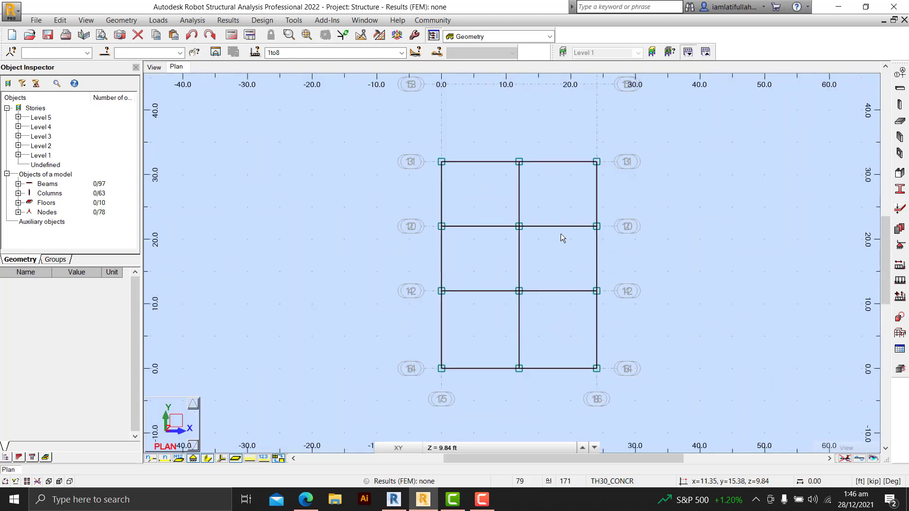
{"action": "middle_click_drag", "start_coordinate": [544, 260], "coordinate": [509, 255]}
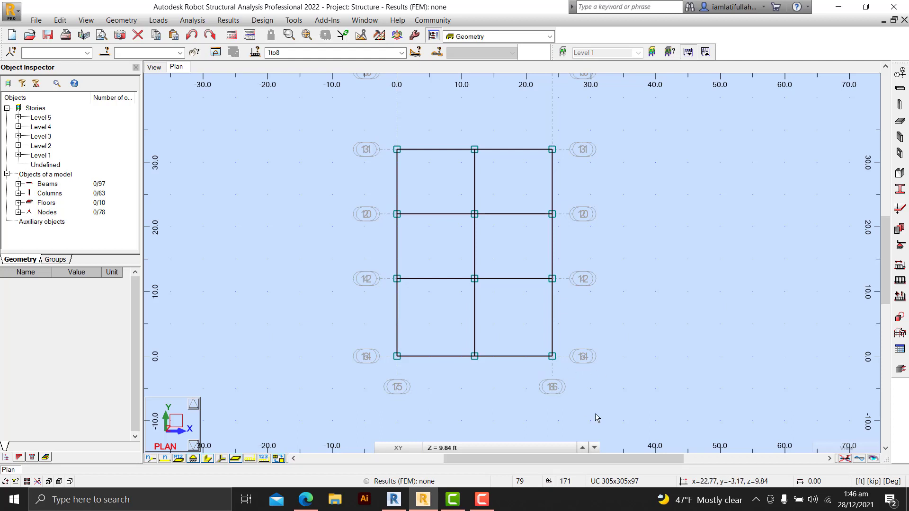
{"action": "left_click", "coordinate": [584, 448]}
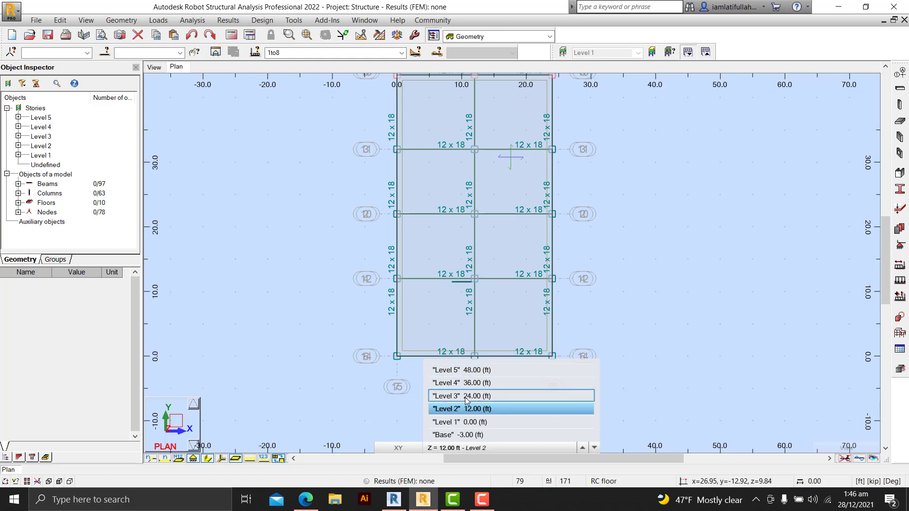
{"action": "left_click", "coordinate": [461, 371]}
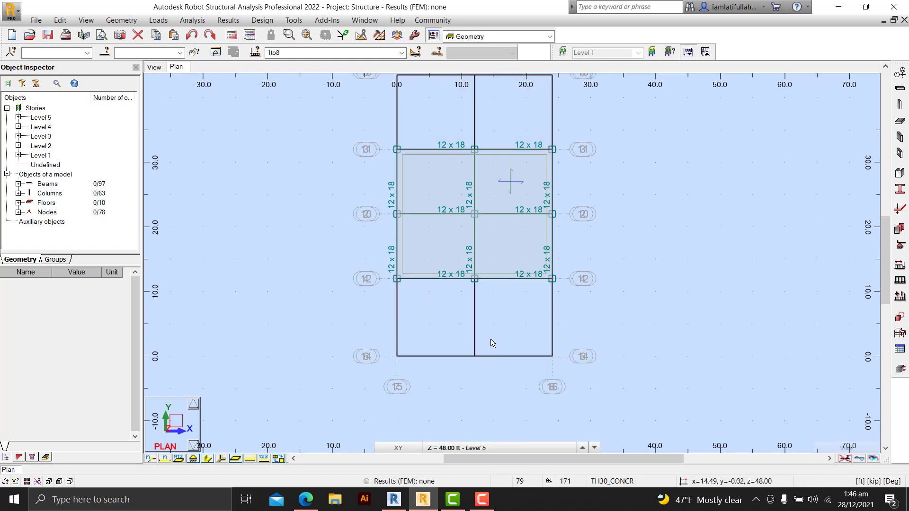
{"action": "middle_click_drag", "start_coordinate": [521, 228], "coordinate": [516, 249]}
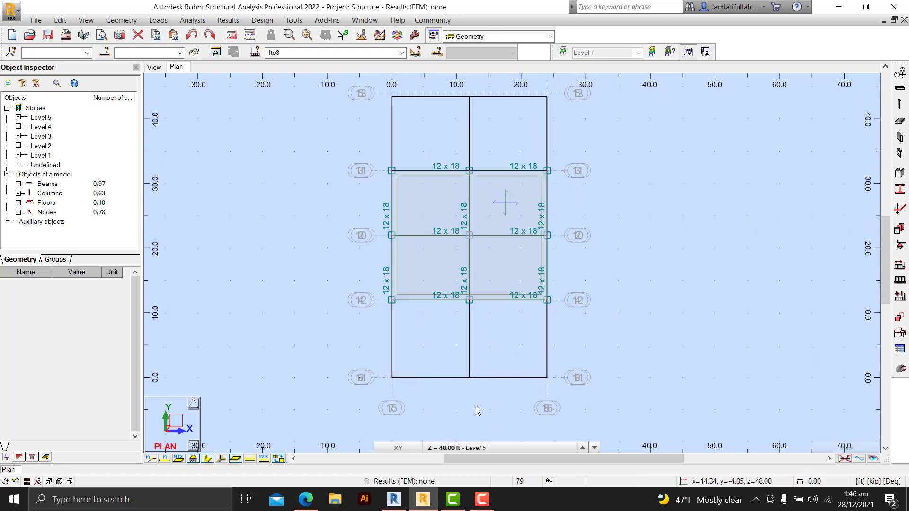
- Inspect the plan at the Base level (-3.00 ft) and return to the 3D view
{"action": "mouse_move", "coordinate": [469, 449]}
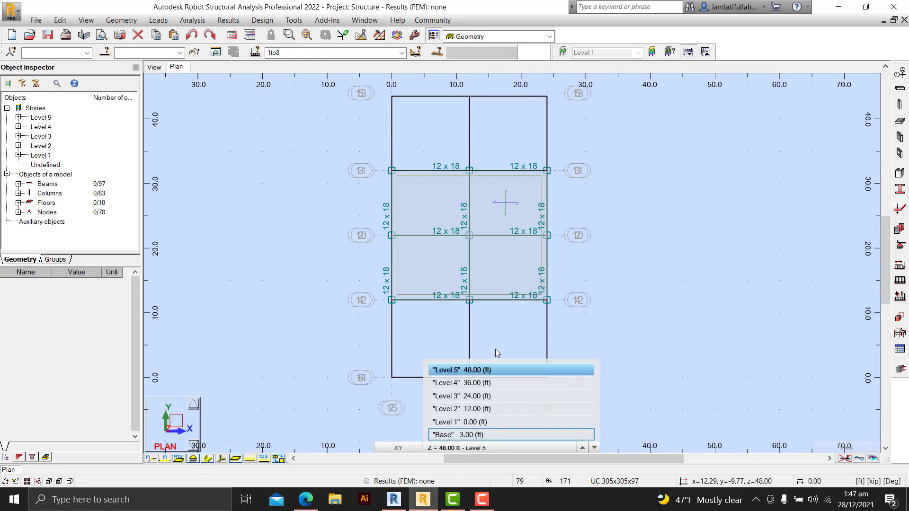
{"action": "left_click", "coordinate": [458, 435]}
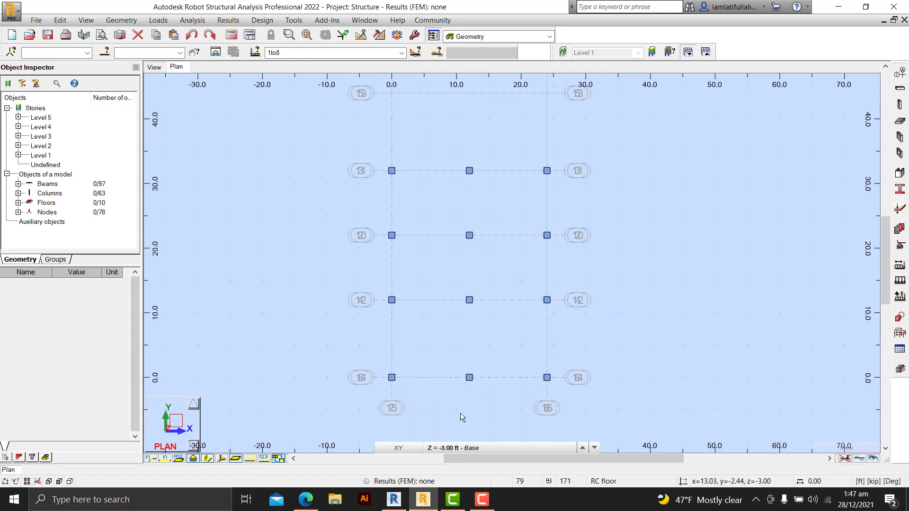
{"action": "left_click", "coordinate": [151, 68]}
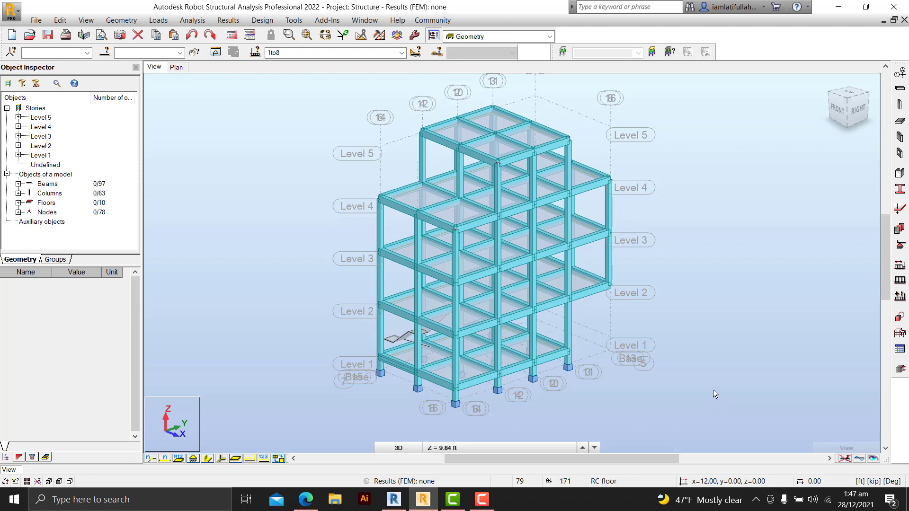
{"action": "left_click", "coordinate": [481, 499]}
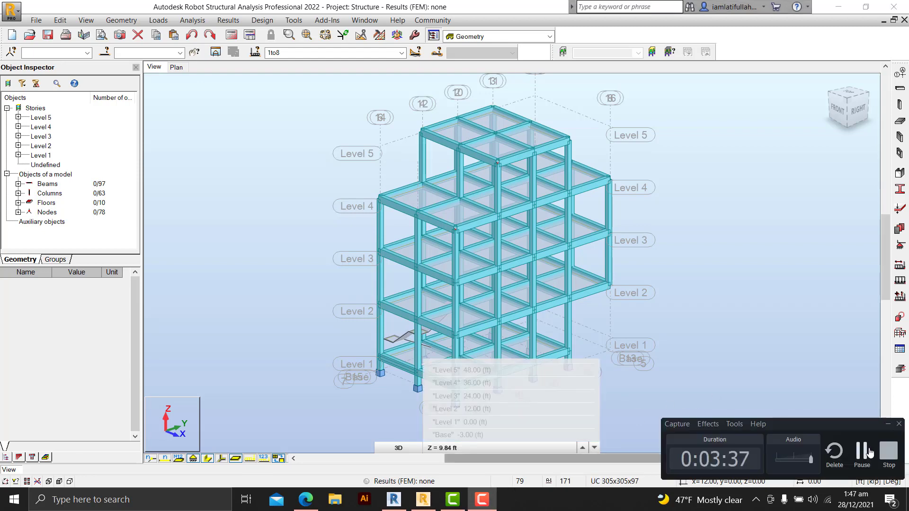